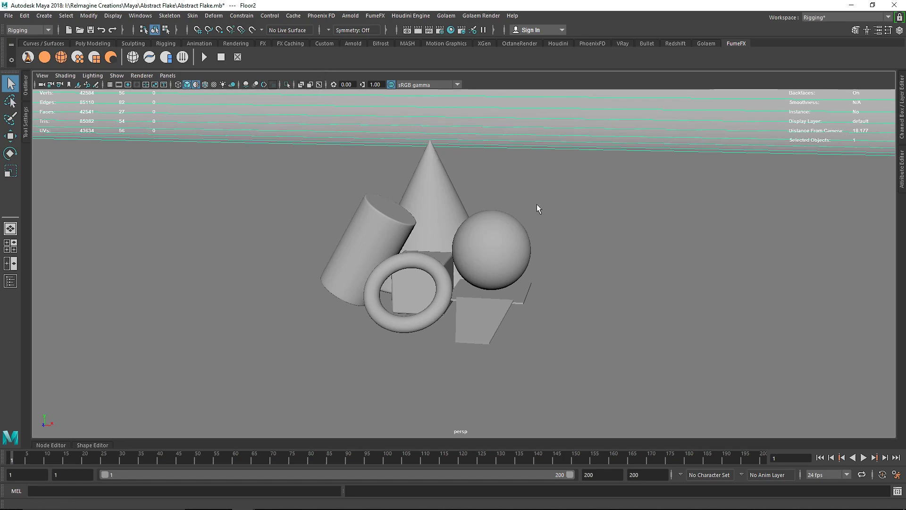
Orbit around the primitives to a higher opposite view and select the middle colour-stripe plane
{"action": "left_click_drag", "start_coordinate": [520, 202], "coordinate": [417, 206], "text": "alt"}
{"action": "scroll", "coordinate": [537, 204], "scroll_direction": "down", "scroll_amount": 6}
{"action": "left_click_drag", "start_coordinate": [537, 204], "coordinate": [395, 271], "text": "alt"}
{"action": "left_click", "coordinate": [369, 261]}
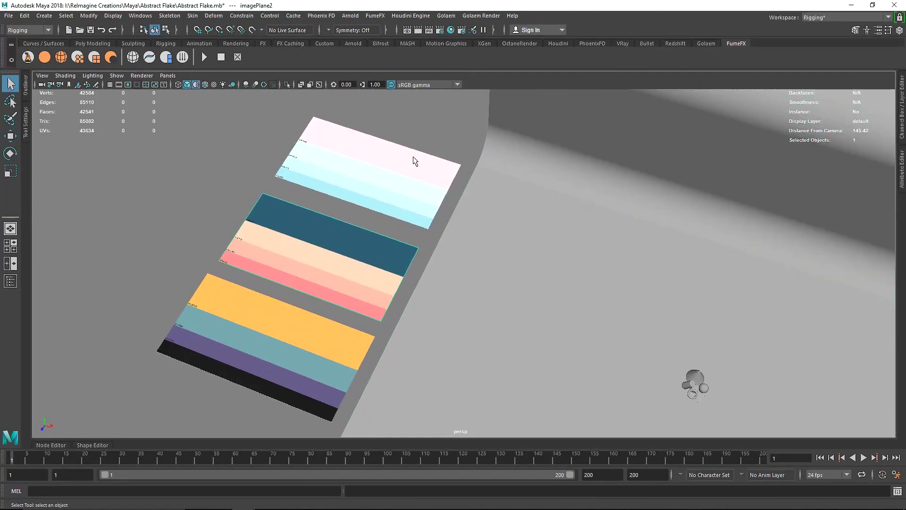
Pull the camera back to the curved backdrop and select the sky dome light
{"action": "left_click_drag", "start_coordinate": [413, 157], "coordinate": [455, 214], "text": "alt"}
{"action": "left_click", "coordinate": [389, 193]}
{"action": "mouse_move", "coordinate": [556, 207]}
{"action": "left_mouse_down", "text": "alt"}
{"action": "mouse_move", "coordinate": [456, 204]}
{"action": "mouse_move", "coordinate": [557, 213]}
{"action": "left_mouse_up", "text": "alt"}
{"action": "scroll", "coordinate": [542, 330], "scroll_direction": "up", "scroll_amount": 2}
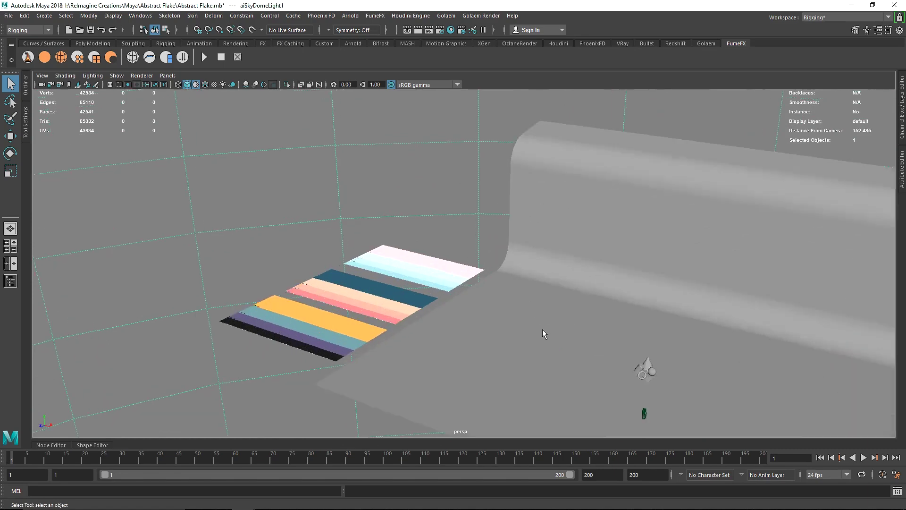
Look through the Main camera, then select Floor2 and show its channels
{"action": "left_click", "coordinate": [168, 76]}
{"action": "mouse_move", "coordinate": [203, 84]}
{"action": "left_click", "coordinate": [288, 86]}
{"action": "left_click", "coordinate": [395, 178]}
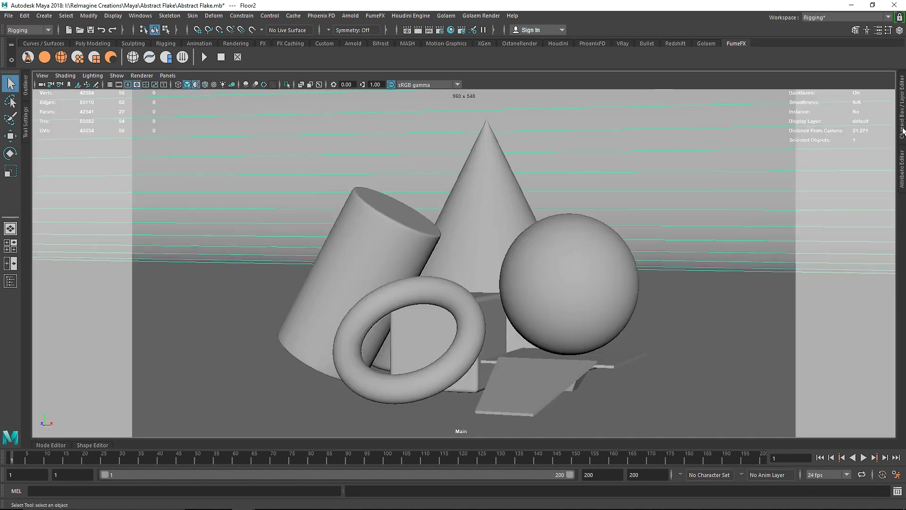
{"action": "left_click", "coordinate": [903, 125]}
Open an Arnold RenderView from the Arnold shelf, rendering from the Main camera
{"action": "left_click", "coordinate": [352, 44]}
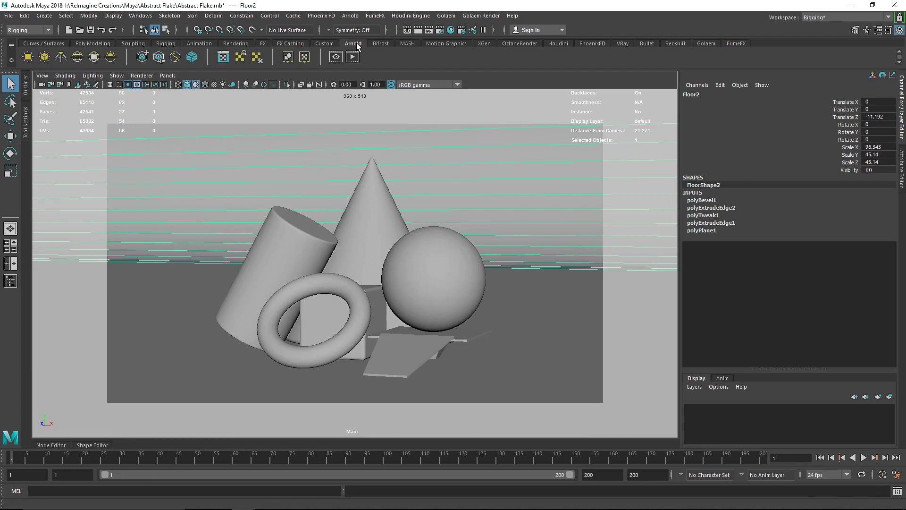
{"action": "left_click", "coordinate": [352, 56]}
{"action": "left_click_drag", "start_coordinate": [108, 147], "coordinate": [290, 155]}
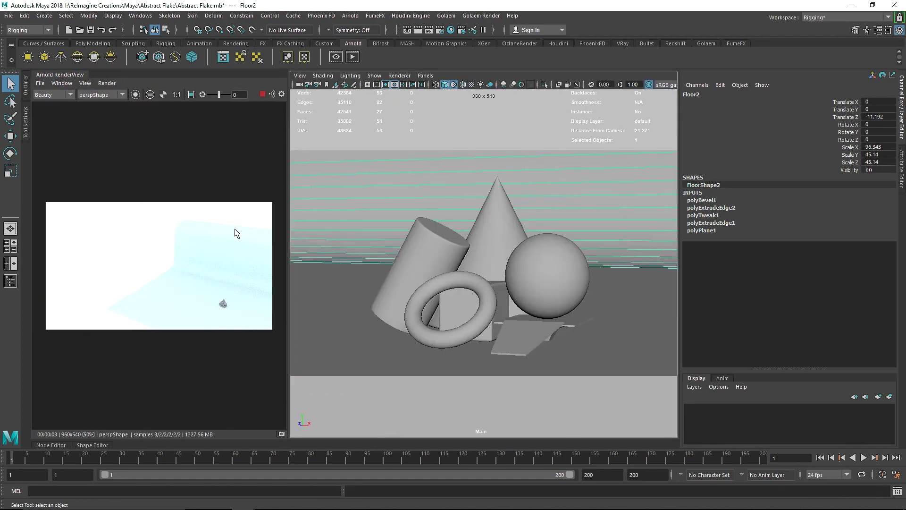
{"action": "left_click", "coordinate": [102, 94]}
{"action": "left_click", "coordinate": [101, 117]}
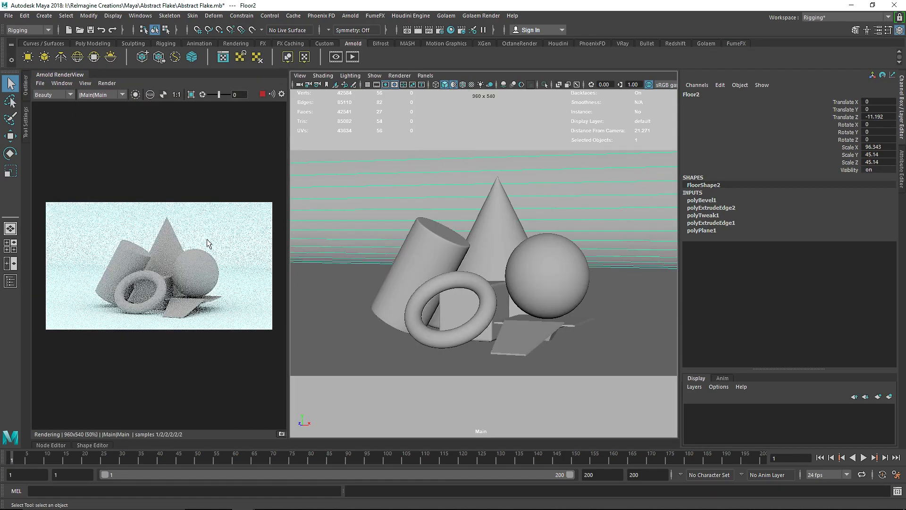
Resize the render preview and channels panels to enlarge the scene view
{"action": "left_click_drag", "start_coordinate": [289, 241], "coordinate": [426, 246]}
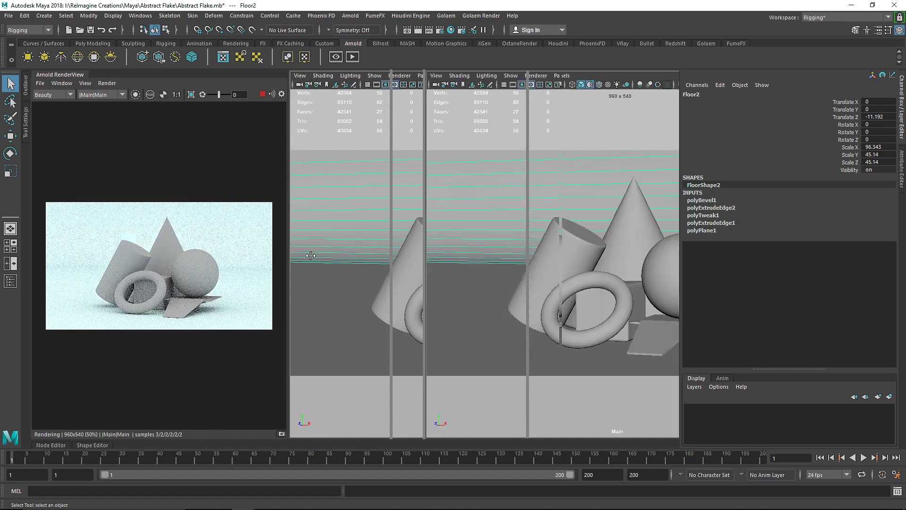
{"action": "scroll", "coordinate": [323, 248], "scroll_direction": "up", "scroll_amount": 2}
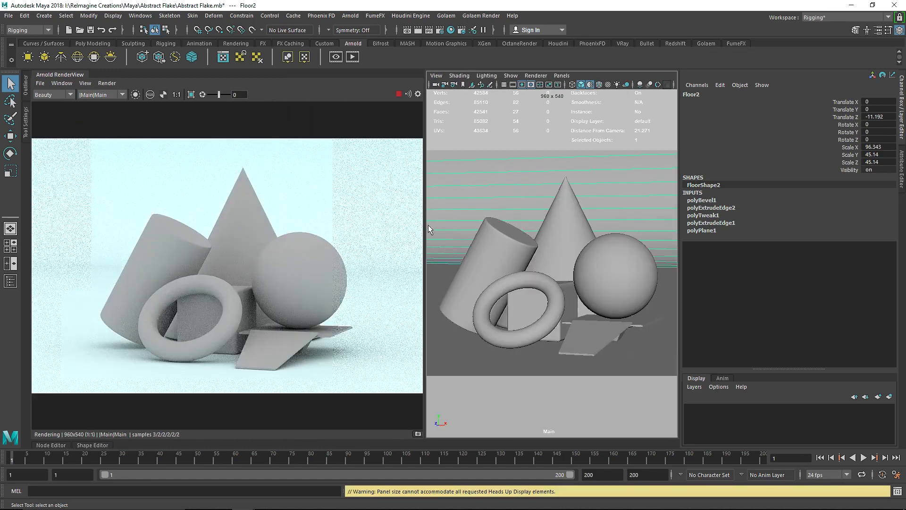
{"action": "scroll", "coordinate": [367, 232], "scroll_direction": "down", "scroll_amount": 1}
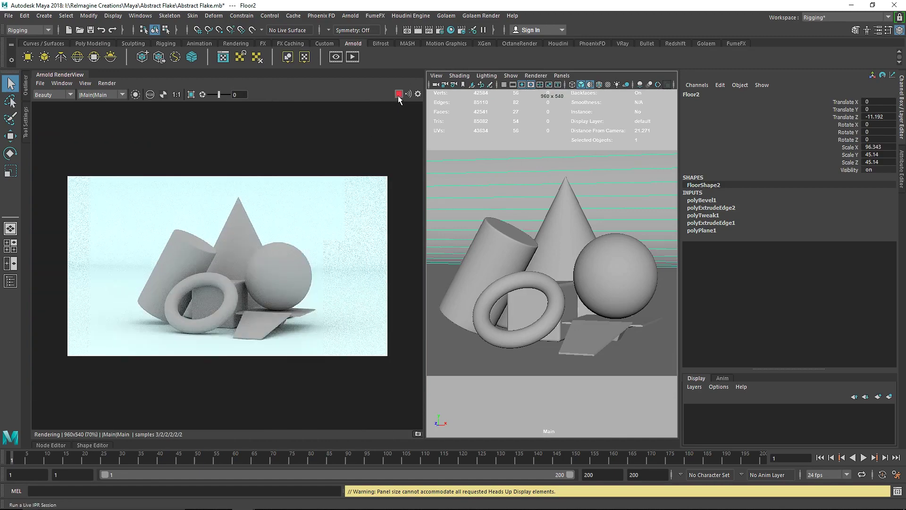
{"action": "left_click_drag", "start_coordinate": [428, 195], "coordinate": [238, 193]}
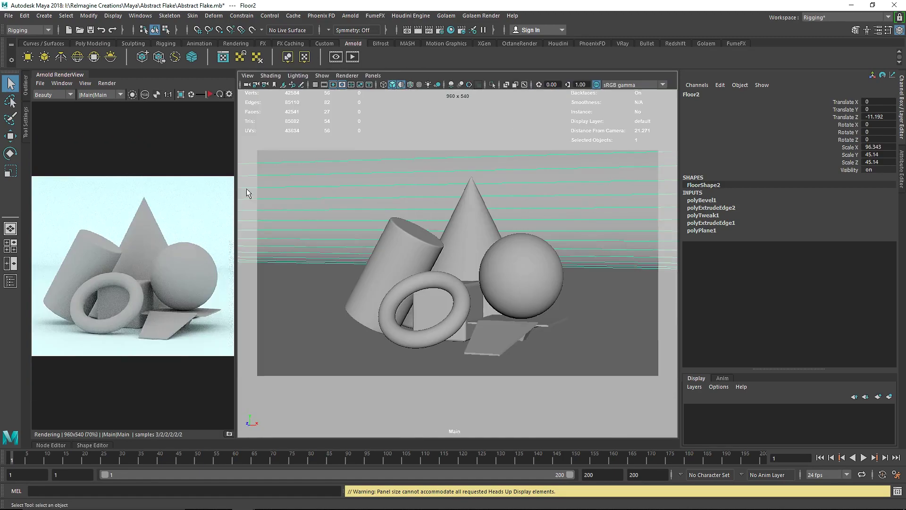
{"action": "left_click_drag", "start_coordinate": [678, 212], "coordinate": [758, 212]}
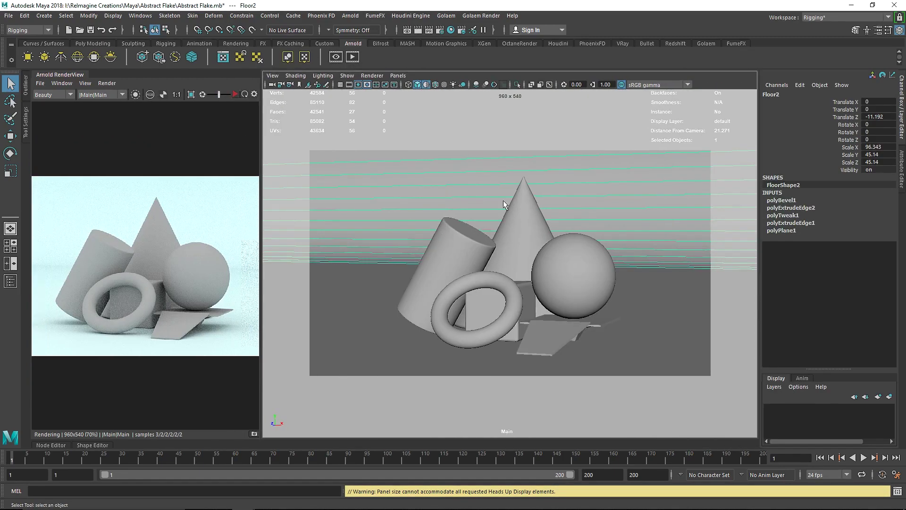
Open the Hypershade, move it lower, and bring up the render preview's options
{"action": "left_click", "coordinate": [450, 29]}
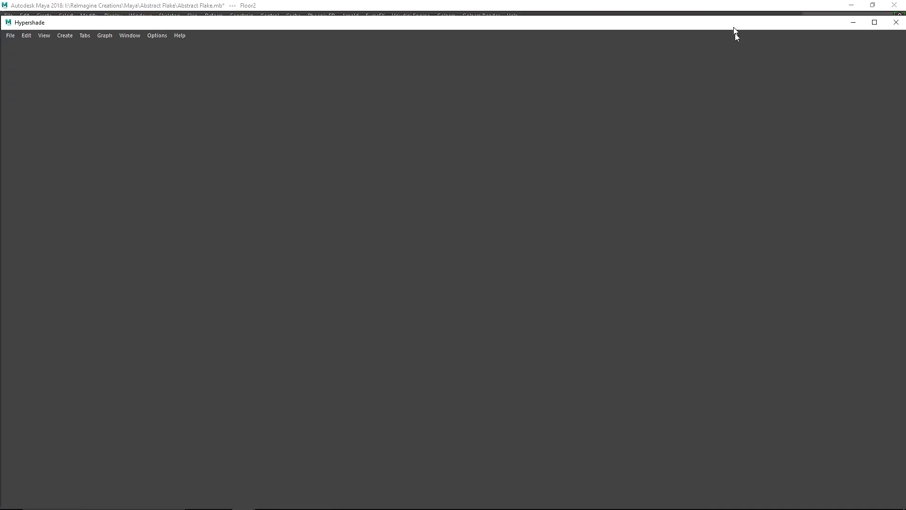
{"action": "left_click_drag", "start_coordinate": [734, 27], "coordinate": [753, 158]}
{"action": "right_click", "coordinate": [76, 76]}
Close the render preview, maximize Hypershade, and create an aiStandardSurface named Shader_1
{"action": "left_click", "coordinate": [105, 115]}
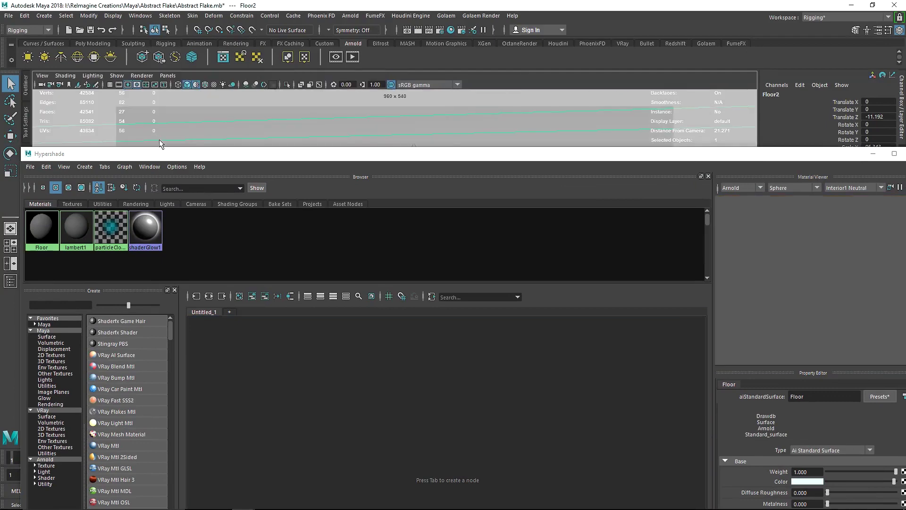
{"action": "double_click", "coordinate": [160, 153]}
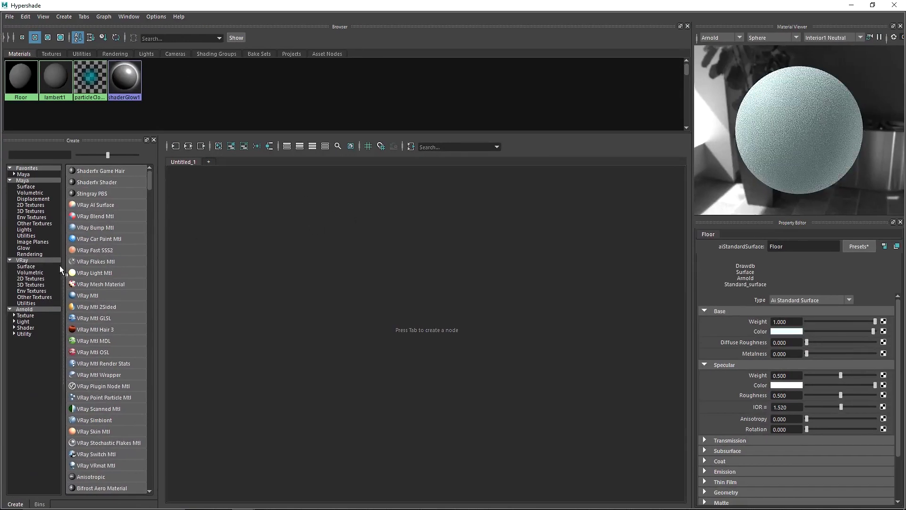
{"action": "left_click", "coordinate": [23, 309]}
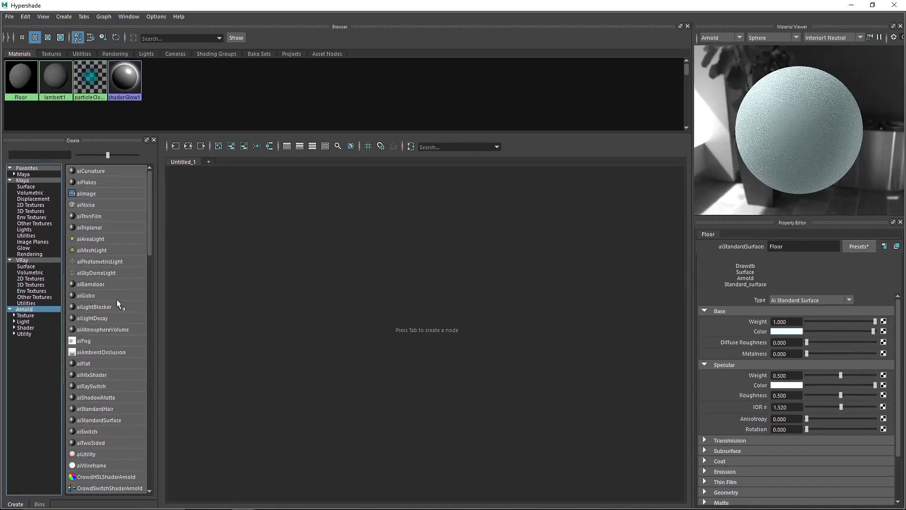
{"action": "left_click", "coordinate": [113, 419]}
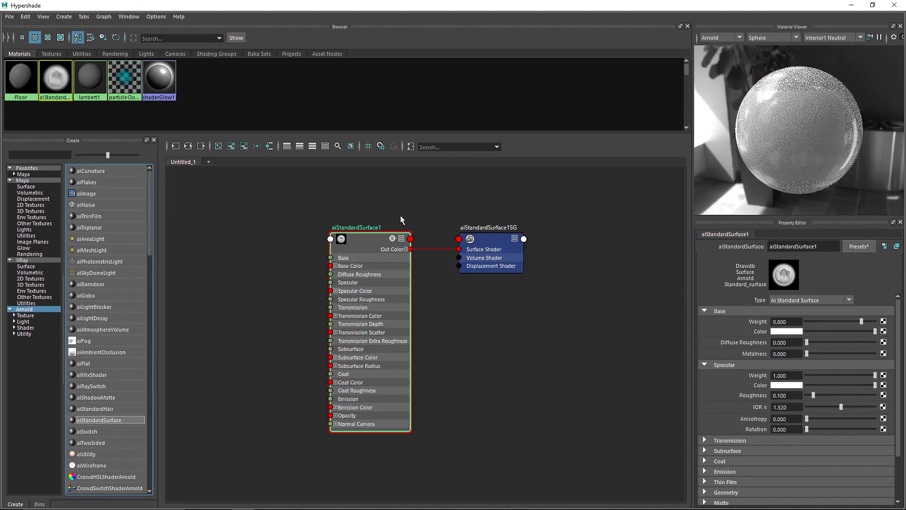
{"action": "left_click_drag", "start_coordinate": [825, 247], "coordinate": [689, 254]}
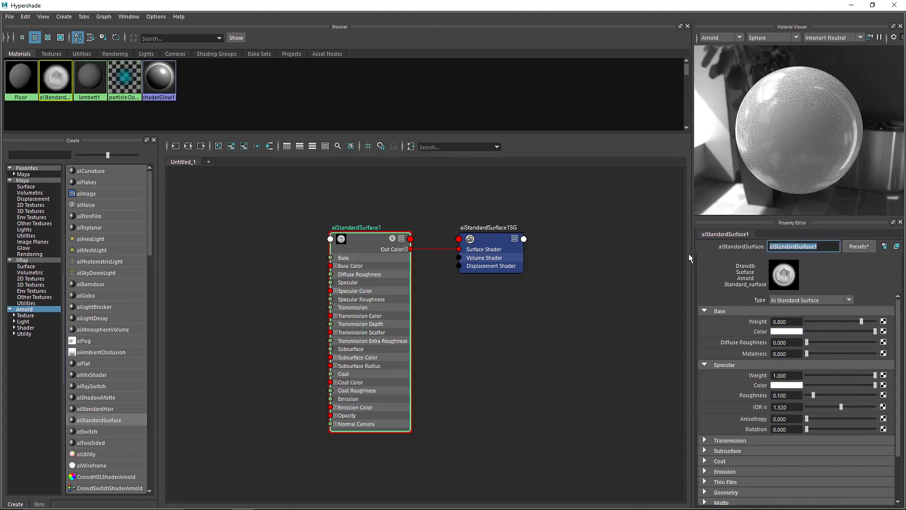
{"action": "type", "text": "Shader 1"}
{"action": "key", "text": "Return"}
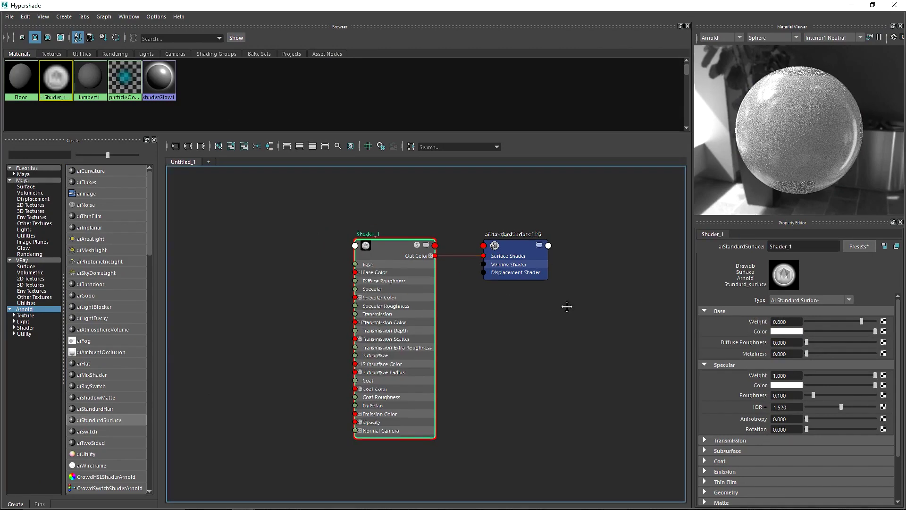
Set Shader_1's Base Weight to 1.000, try a light blue colour, then return it to white
{"action": "mouse_move", "coordinate": [862, 321]}
{"action": "left_mouse_down"}
{"action": "mouse_move", "coordinate": [881, 322]}
{"action": "mouse_move", "coordinate": [780, 324]}
{"action": "mouse_move", "coordinate": [873, 322]}
{"action": "left_mouse_up"}
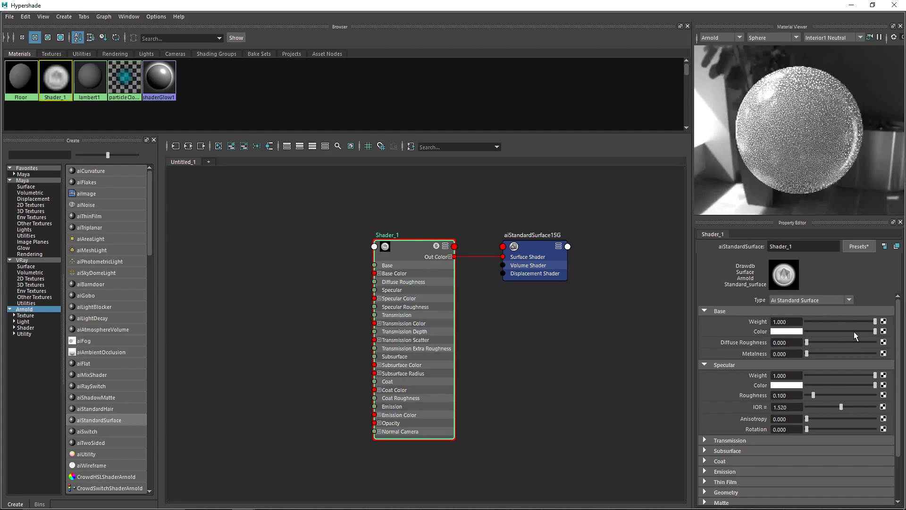
{"action": "left_click", "coordinate": [783, 331]}
{"action": "left_click_drag", "start_coordinate": [750, 355], "coordinate": [773, 358]}
{"action": "left_click_drag", "start_coordinate": [773, 368], "coordinate": [790, 367]}
{"action": "left_click", "coordinate": [683, 261]}
{"action": "left_click_drag", "start_coordinate": [874, 331], "coordinate": [905, 334]}
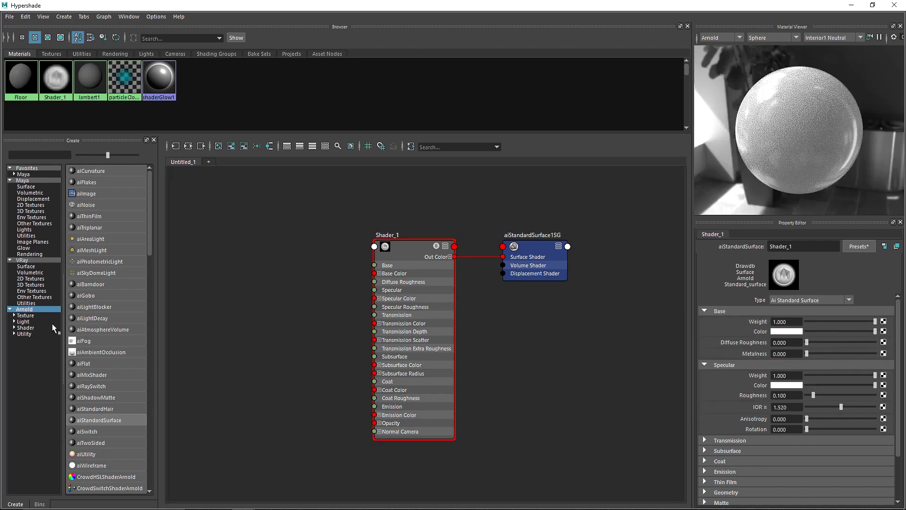
Add an aiFlakes texture and arrange aiFlakes2 left of Shader_1 and its shading group
{"action": "left_click", "coordinate": [88, 182]}
{"action": "left_click_drag", "start_coordinate": [404, 200], "coordinate": [579, 284]}
{"action": "left_click_drag", "start_coordinate": [533, 242], "coordinate": [582, 278]}
{"action": "left_click_drag", "start_coordinate": [259, 306], "coordinate": [253, 277]}
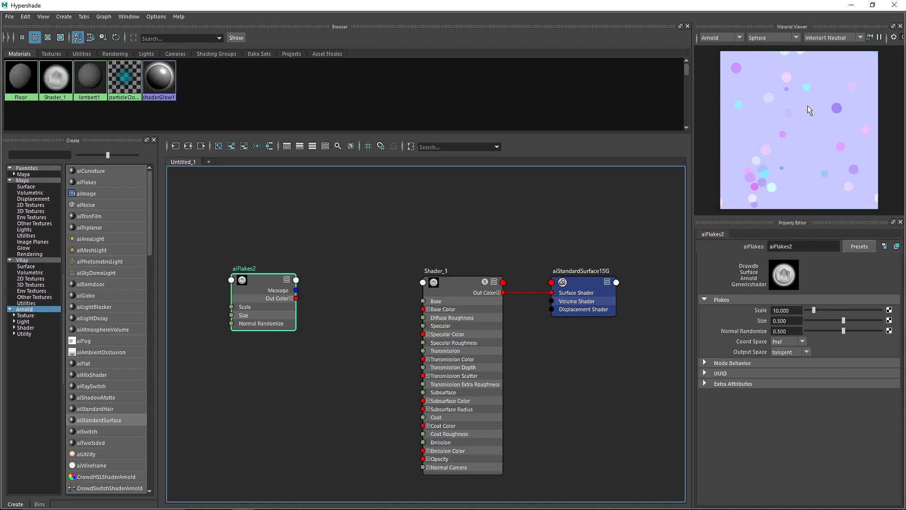
Give aiFlakes2 a Scale of 16.774 and a Size of 0.500
{"action": "left_click", "coordinate": [786, 310]}
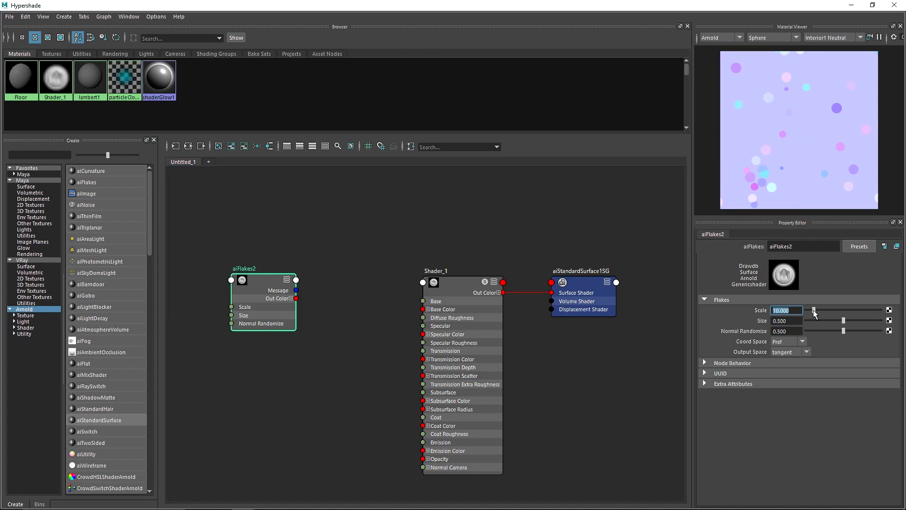
{"action": "mouse_move", "coordinate": [813, 311]}
{"action": "left_mouse_down"}
{"action": "mouse_move", "coordinate": [838, 313]}
{"action": "mouse_move", "coordinate": [819, 313]}
{"action": "left_mouse_up"}
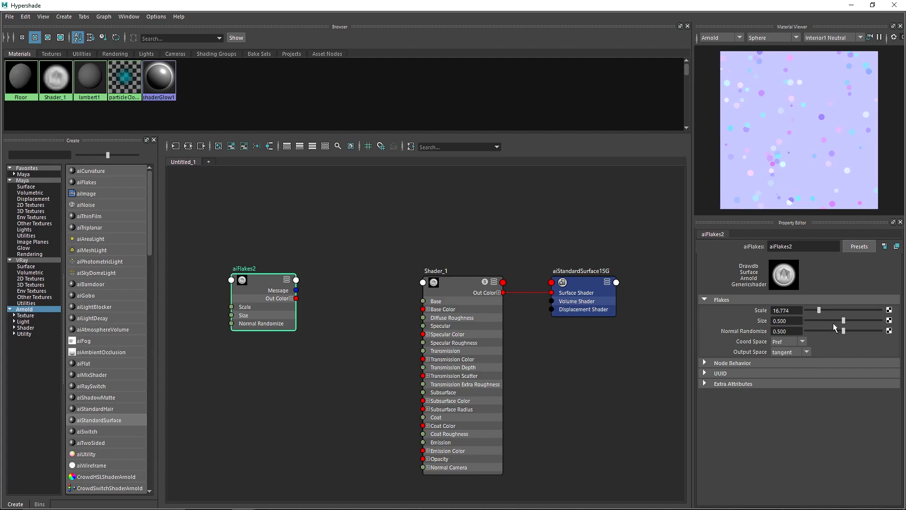
{"action": "left_click_drag", "start_coordinate": [845, 320], "coordinate": [751, 324]}
{"action": "type", "text": "0.5"}
{"action": "key", "text": "Return"}
Set aiFlakes2's Normal Randomize to 0.700 after trying 1.0, 0.5 and 0.6
{"action": "left_click", "coordinate": [784, 331]}
{"action": "left_click_drag", "start_coordinate": [844, 331], "coordinate": [902, 344]}
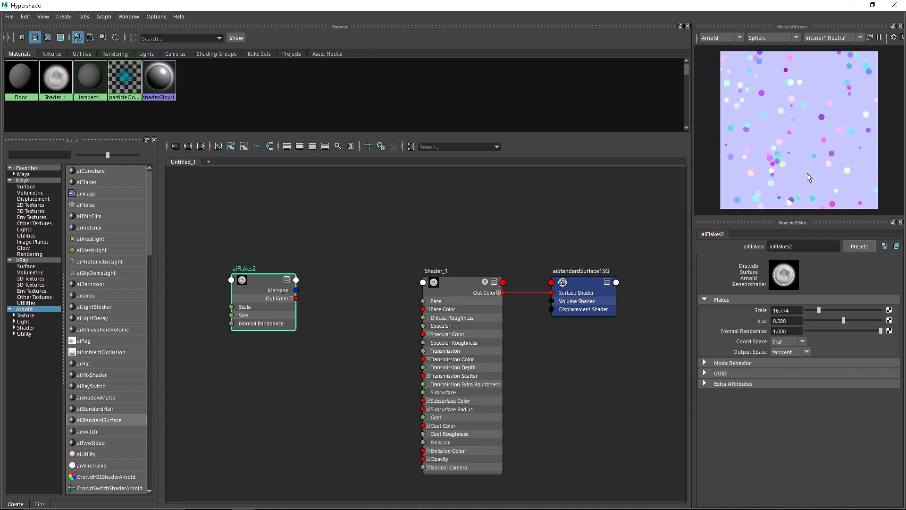
{"action": "mouse_move", "coordinate": [852, 332]}
{"action": "left_mouse_down"}
{"action": "mouse_move", "coordinate": [815, 333]}
{"action": "mouse_move", "coordinate": [855, 332]}
{"action": "left_mouse_up"}
{"action": "left_click_drag", "start_coordinate": [793, 330], "coordinate": [701, 324]}
{"action": "type", "text": "0.5"}
{"action": "key", "text": "Return"}
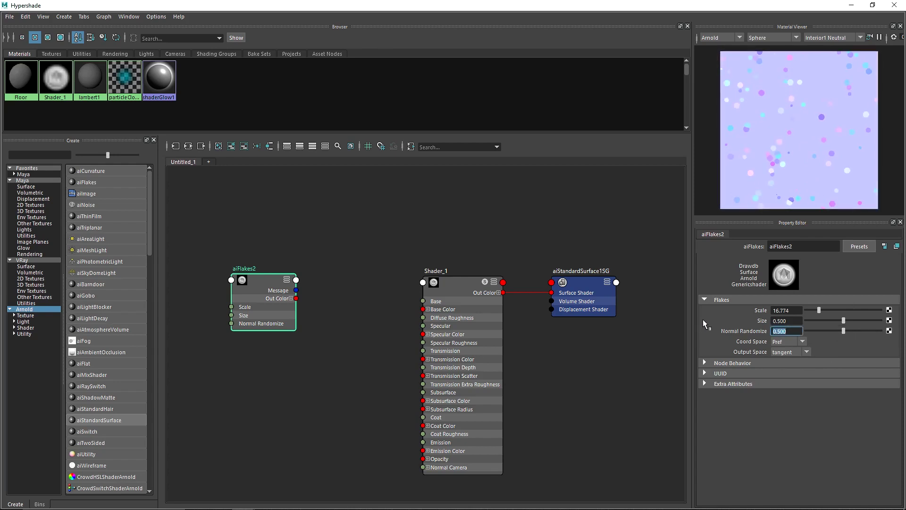
{"action": "type", "text": "0.6"}
{"action": "key", "text": "Return"}
{"action": "type", "text": "0.7"}
{"action": "key", "text": "Return"}
Connect aiFlakes2 Out Color to Shader_1 Base Color and tidy the two nodes
{"action": "left_click_drag", "start_coordinate": [255, 293], "coordinate": [425, 309]}
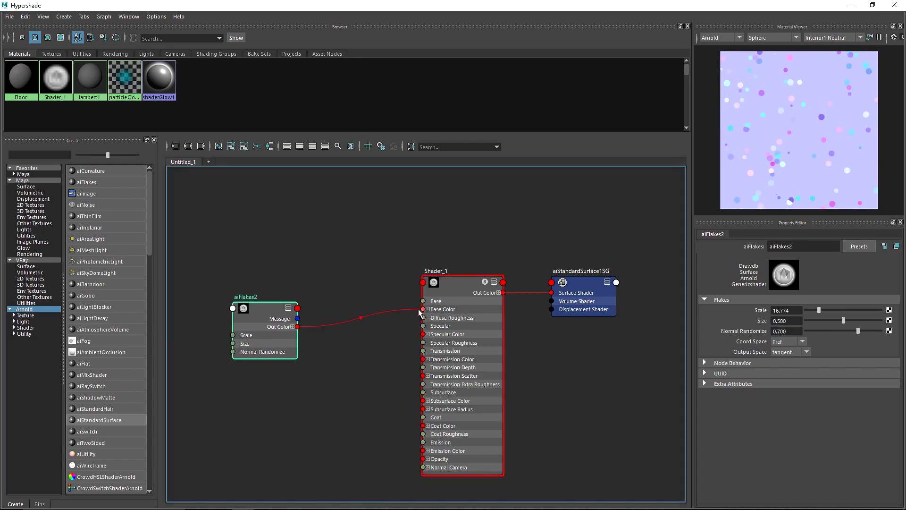
{"action": "left_click_drag", "start_coordinate": [281, 311], "coordinate": [299, 311]}
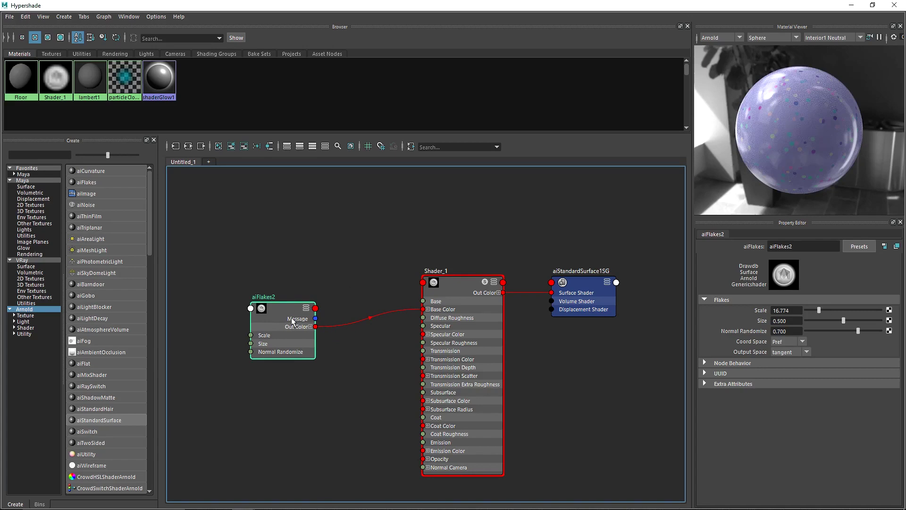
{"action": "left_click_drag", "start_coordinate": [299, 316], "coordinate": [305, 307]}
{"action": "mouse_move", "coordinate": [458, 283]}
{"action": "left_mouse_down"}
{"action": "mouse_move", "coordinate": [455, 271]}
{"action": "mouse_move", "coordinate": [458, 287]}
{"action": "left_mouse_up"}
{"action": "double_click", "coordinate": [794, 394]}
Set Shader_1's Specular Roughness to 0.34
{"action": "type", "text": ".34"}
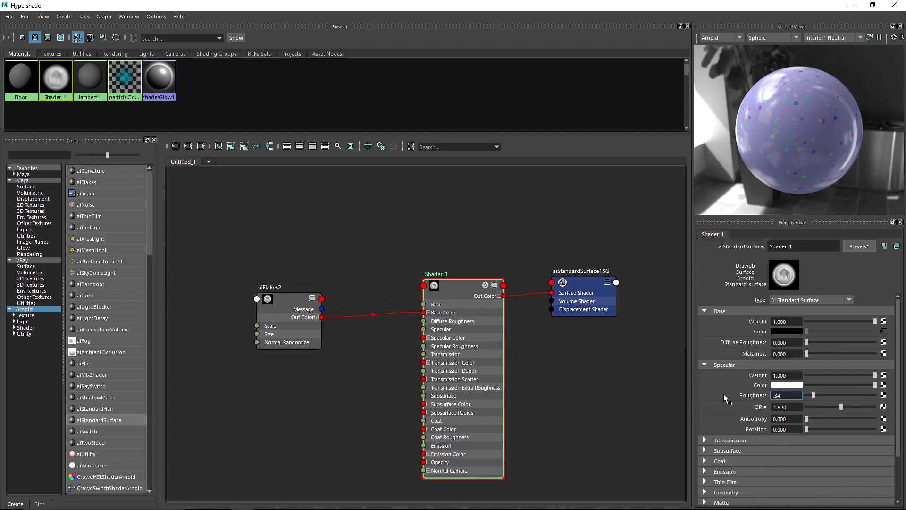
{"action": "key", "text": "Return"}
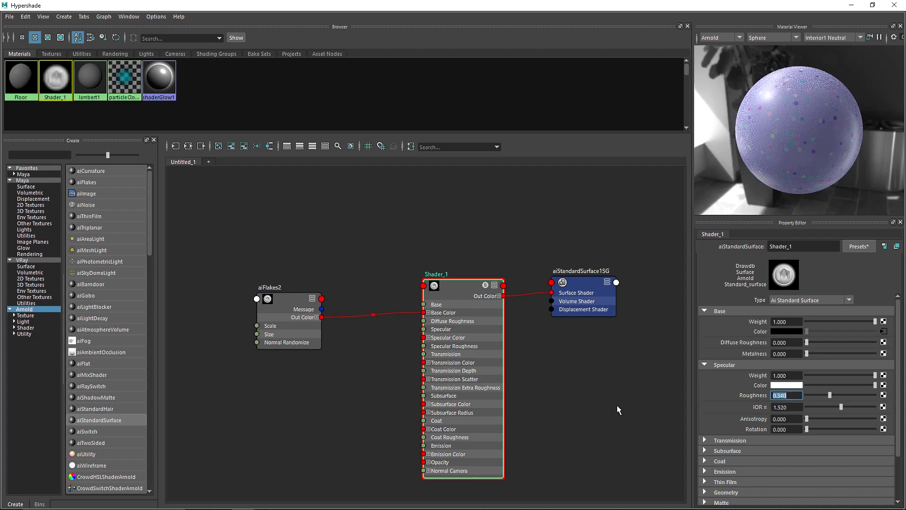
{"action": "left_click_drag", "start_coordinate": [282, 302], "coordinate": [279, 301]}
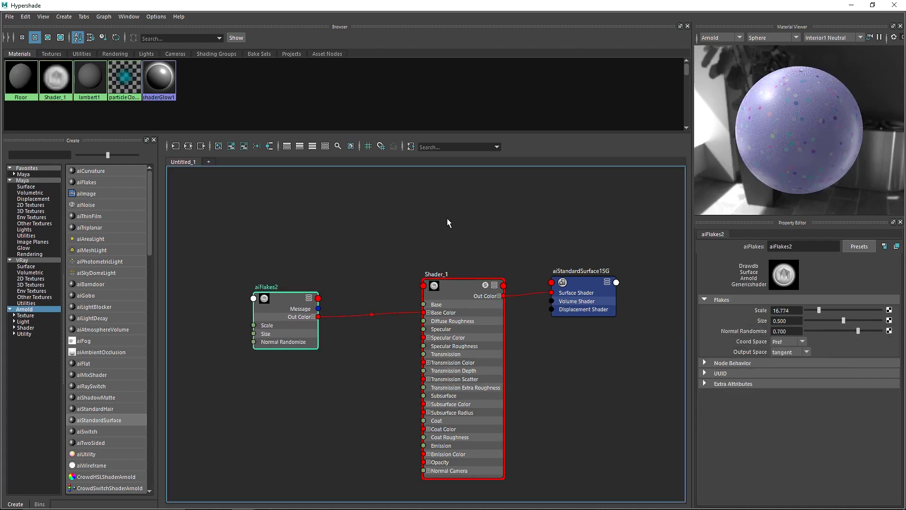
Move Shader_1 and its shading group up-right, away from aiFlakes2, and show Shader_1's attributes
{"action": "left_click_drag", "start_coordinate": [451, 228], "coordinate": [609, 289]}
{"action": "left_click_drag", "start_coordinate": [310, 225], "coordinate": [255, 386]}
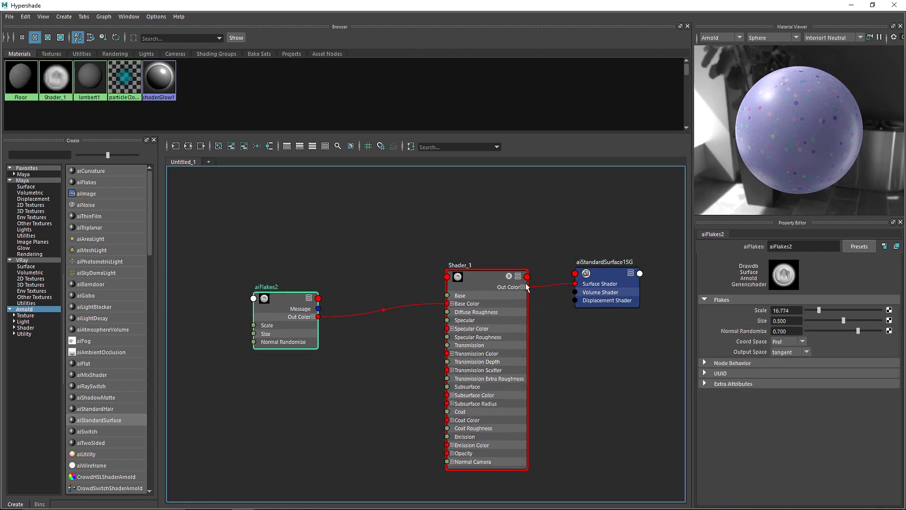
{"action": "left_click", "coordinate": [500, 322]}
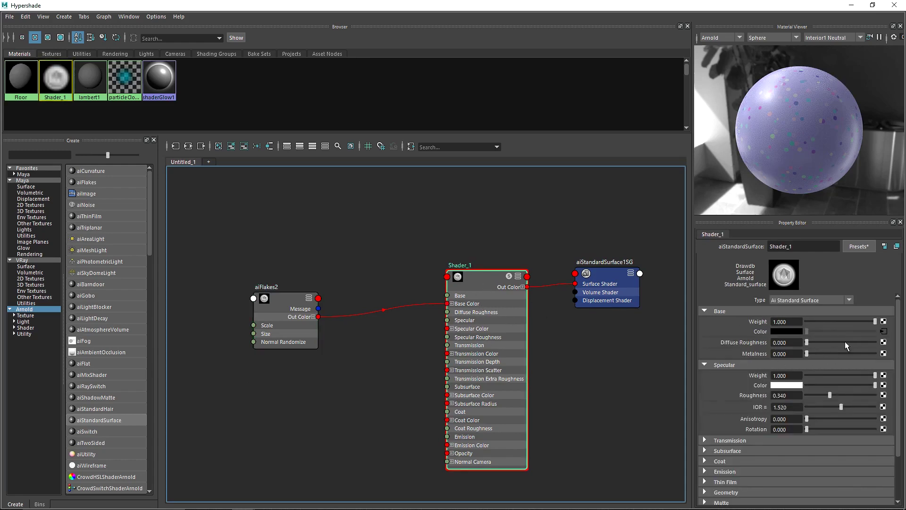
{"action": "left_click", "coordinate": [830, 395]}
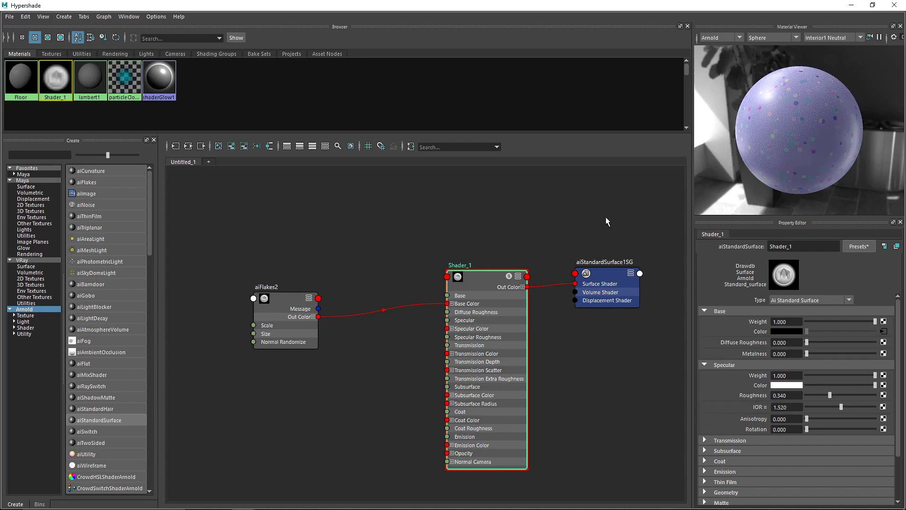
Search 'colo', add an aiColorCorrect node, and feed aiFlakes2 Out Color into its Input
{"action": "left_click", "coordinate": [30, 156]}
{"action": "type", "text": "colo"}
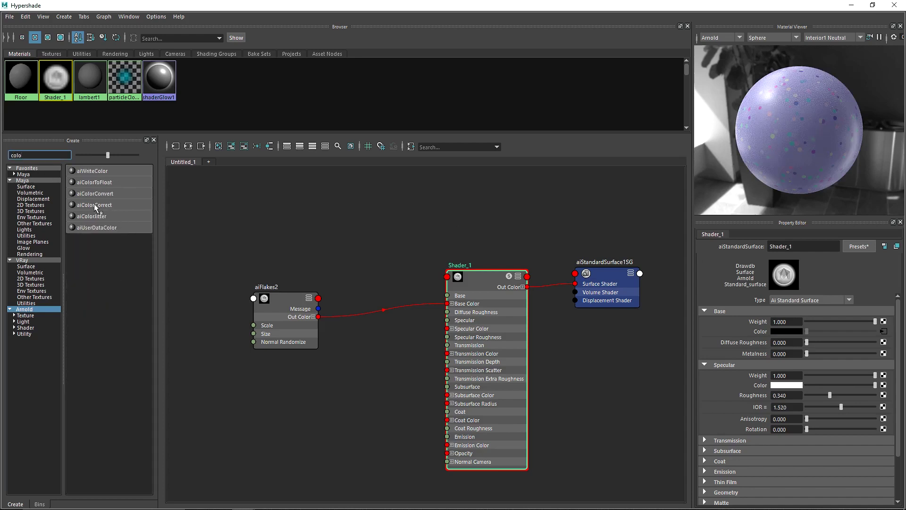
{"action": "left_click_drag", "start_coordinate": [93, 208], "coordinate": [368, 292]}
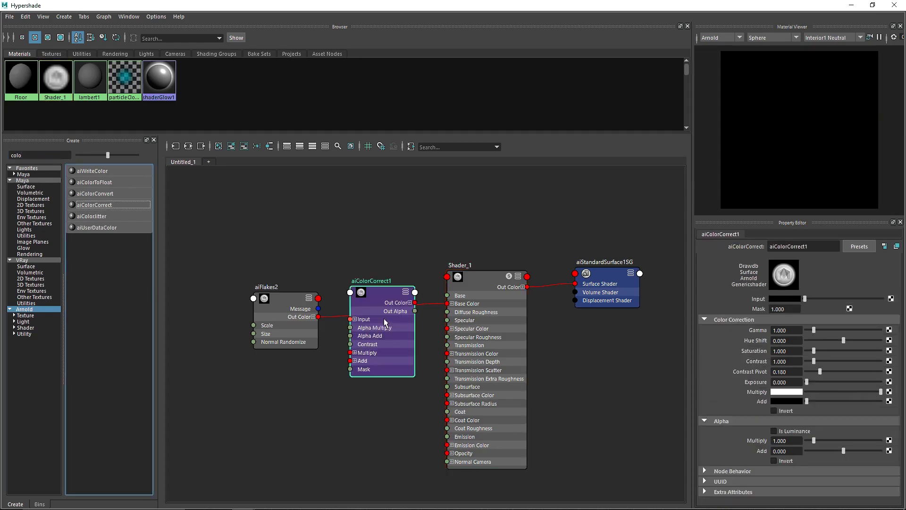
{"action": "left_click_drag", "start_coordinate": [287, 309], "coordinate": [347, 315]}
{"action": "left_click_drag", "start_coordinate": [369, 317], "coordinate": [447, 303]}
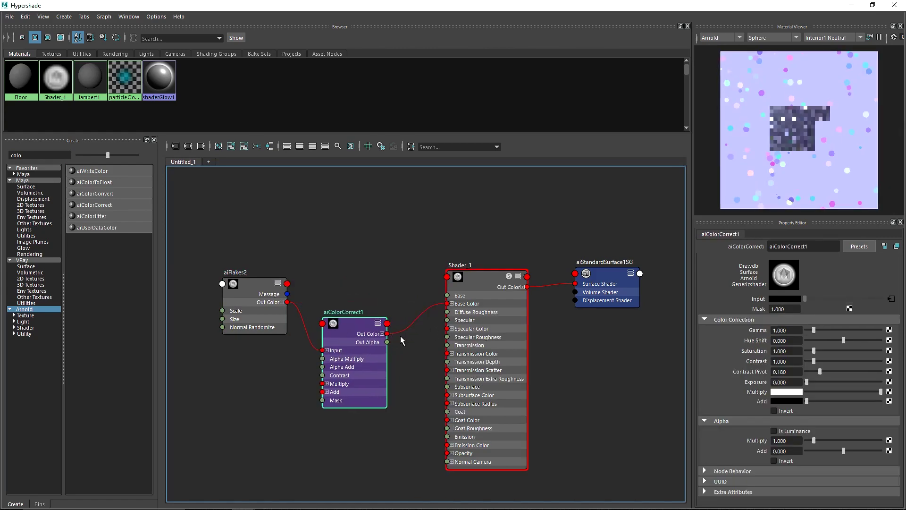
Wire aiColorCorrect1's output into Shader_1 Base Color and show its attributes
{"action": "left_click_drag", "start_coordinate": [350, 329], "coordinate": [356, 333]}
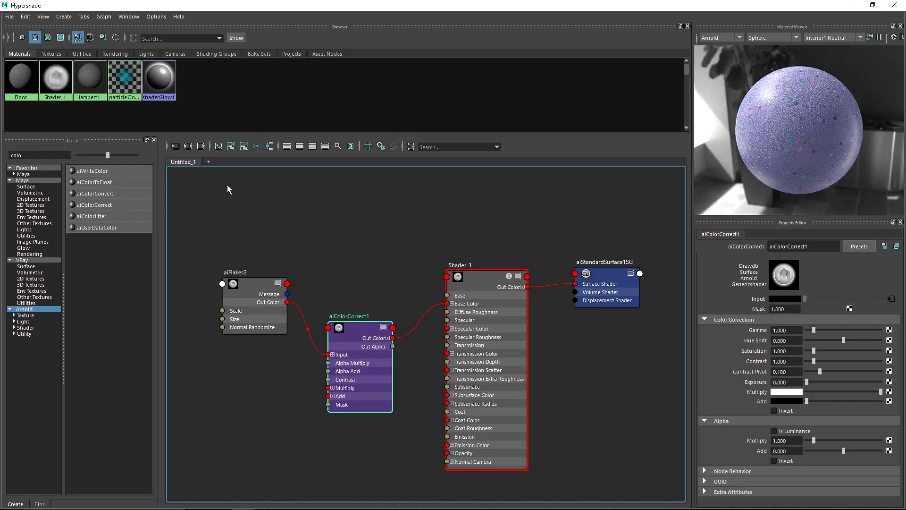
{"action": "left_click_drag", "start_coordinate": [191, 205], "coordinate": [314, 363]}
{"action": "left_click_drag", "start_coordinate": [308, 277], "coordinate": [402, 460]}
{"action": "left_click", "coordinate": [489, 277]}
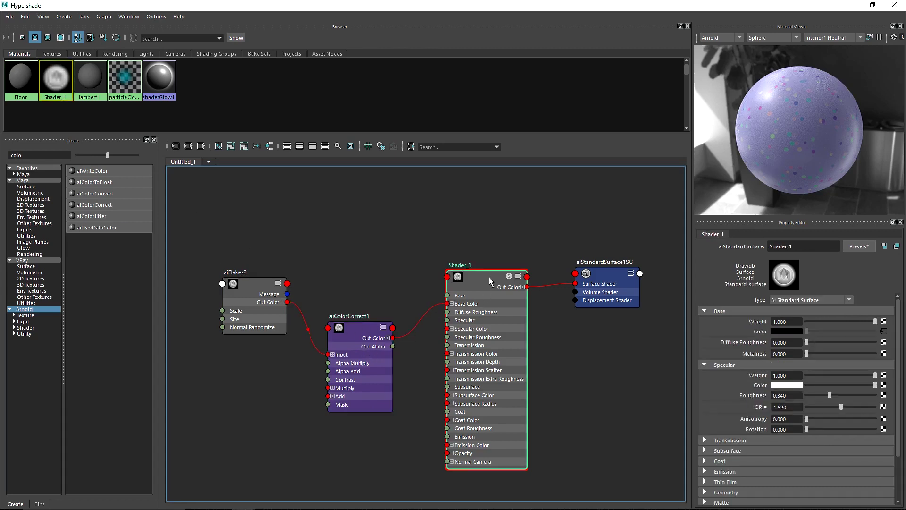
{"action": "left_click", "coordinate": [365, 334]}
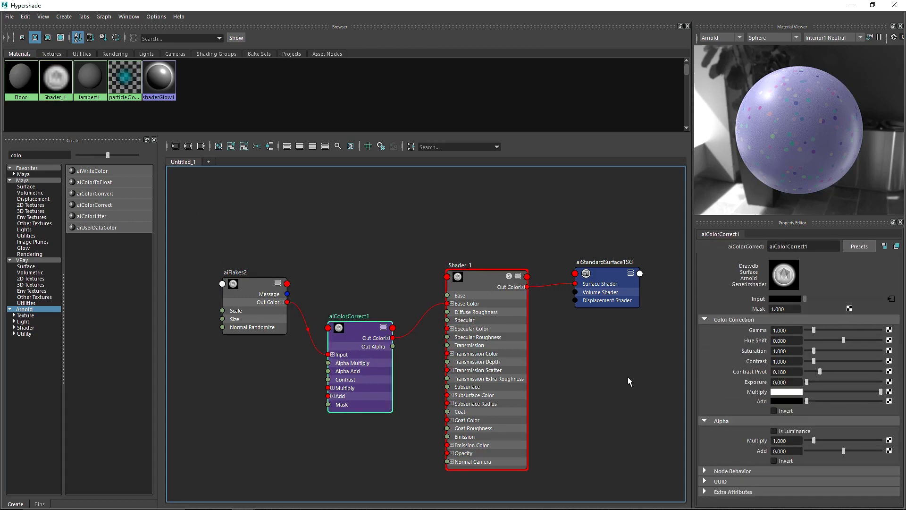
{"action": "left_click_drag", "start_coordinate": [843, 341], "coordinate": [824, 344]}
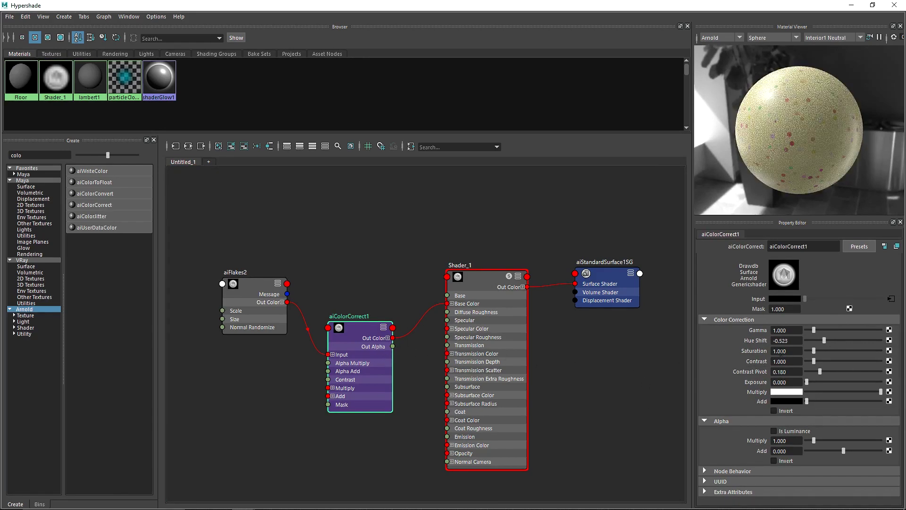
{"action": "left_click_drag", "start_coordinate": [796, 338], "coordinate": [716, 337]}
{"action": "type", "text": "0"}
{"action": "key", "text": "Return"}
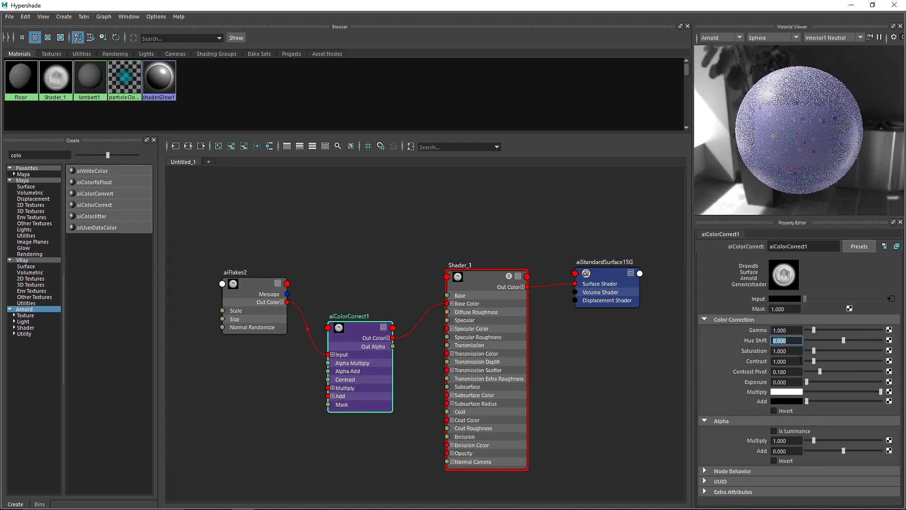
{"action": "left_click_drag", "start_coordinate": [814, 350], "coordinate": [904, 350]}
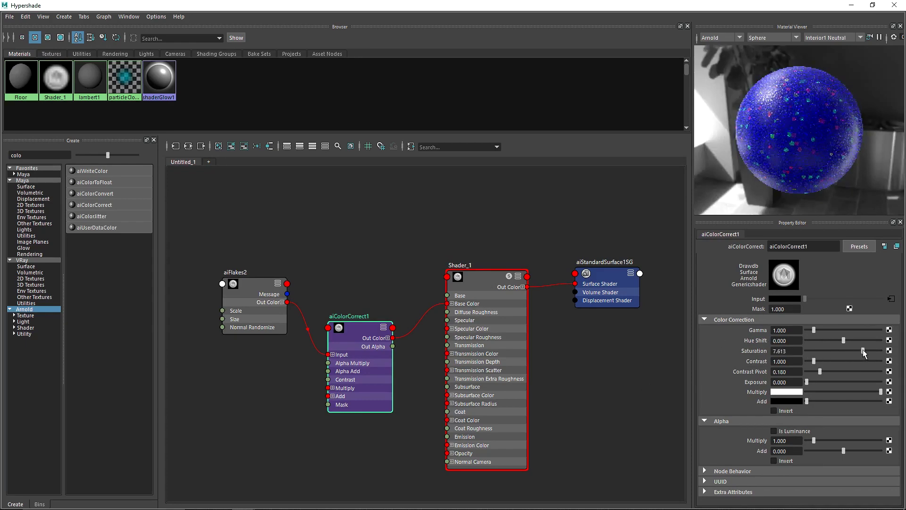
{"action": "left_click_drag", "start_coordinate": [813, 330], "coordinate": [845, 330]}
{"action": "left_click_drag", "start_coordinate": [793, 361], "coordinate": [770, 349]}
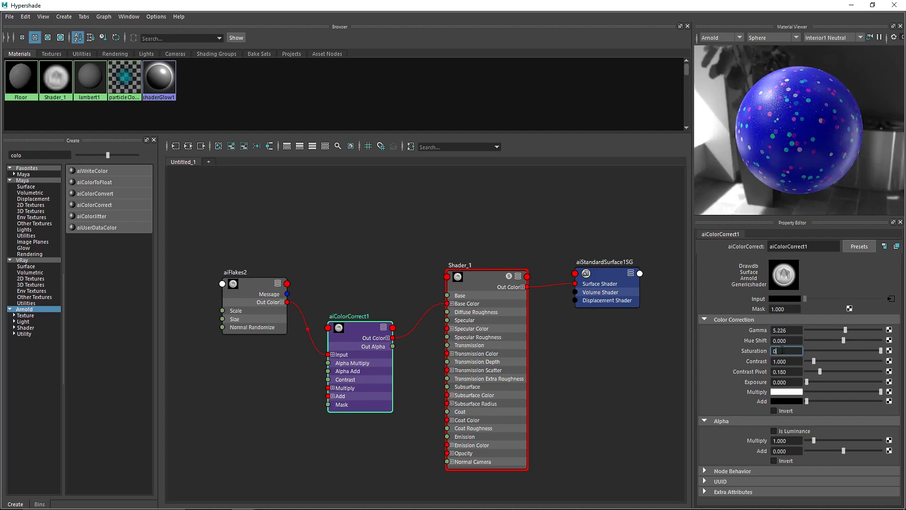
{"action": "type", "text": "0"}
{"action": "left_click", "coordinate": [794, 342]}
{"action": "double_click", "coordinate": [792, 351]}
{"action": "type", "text": "0.5"}
{"action": "key", "text": "Return"}
{"action": "type", "text": "1"}
{"action": "key", "text": "Return"}
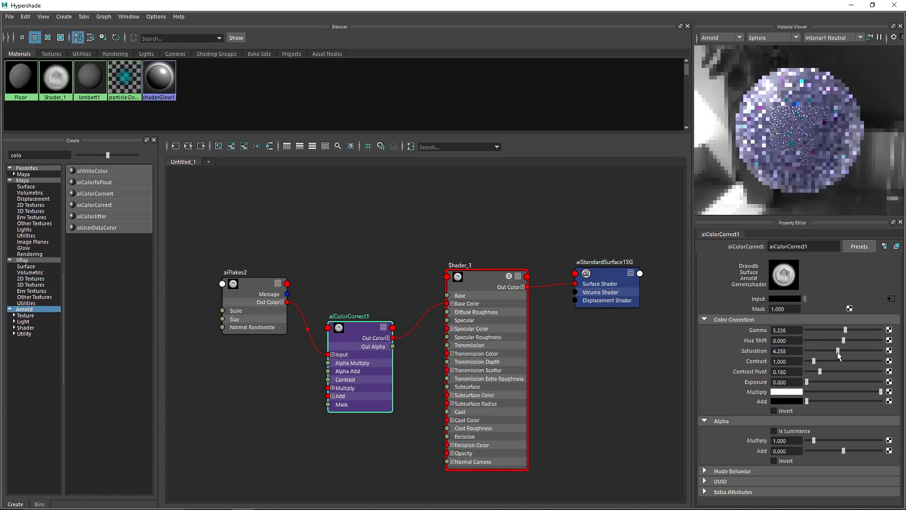
{"action": "left_click", "coordinate": [787, 341]}
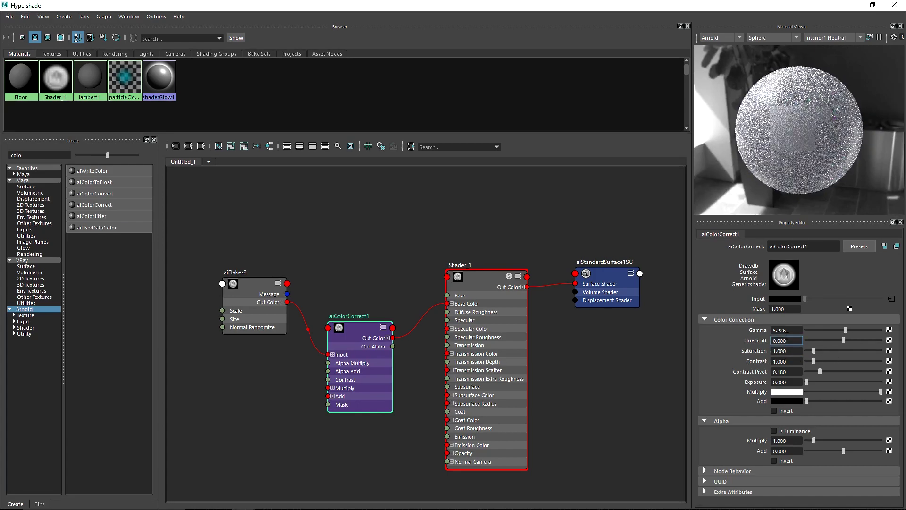
{"action": "left_click_drag", "start_coordinate": [845, 330], "coordinate": [801, 331]}
{"action": "double_click", "coordinate": [797, 330]}
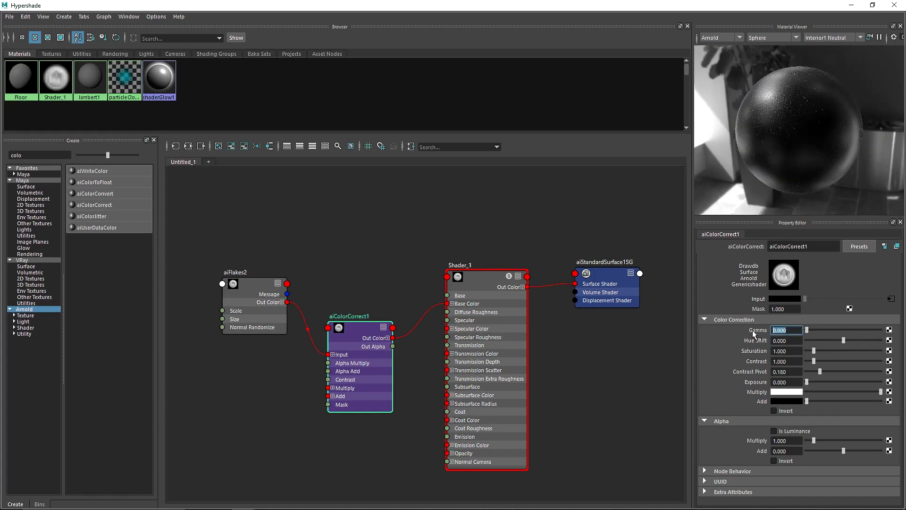
{"action": "type", "text": "1"}
{"action": "key", "text": "Return"}
{"action": "left_click_drag", "start_coordinate": [814, 361], "coordinate": [721, 363]}
{"action": "type", "text": "1"}
{"action": "key", "text": "Return"}
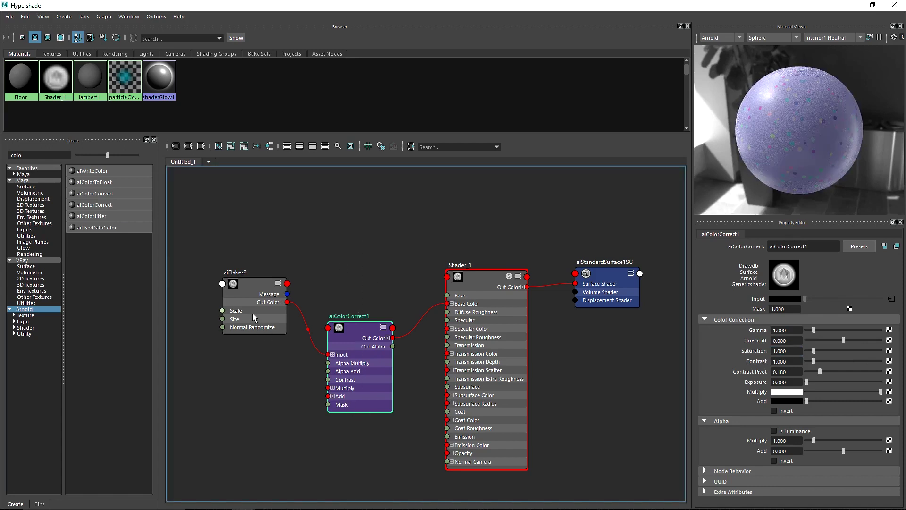
Delete aiColorCorrect1, try an aiColorConvert between aiFlakes2 and Shader_1, then delete it
{"action": "key", "text": "Delete"}
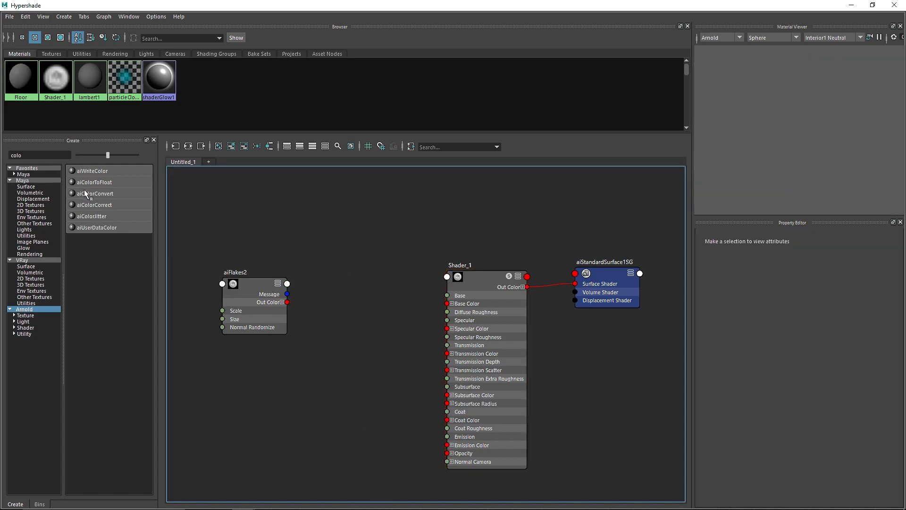
{"action": "left_click", "coordinate": [107, 193]}
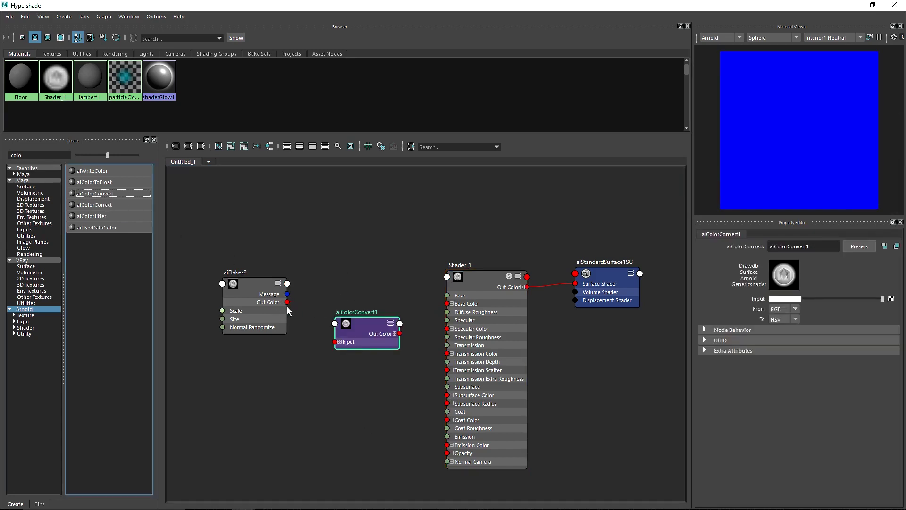
{"action": "left_click_drag", "start_coordinate": [288, 302], "coordinate": [335, 341]}
{"action": "left_click_drag", "start_coordinate": [400, 333], "coordinate": [447, 303]}
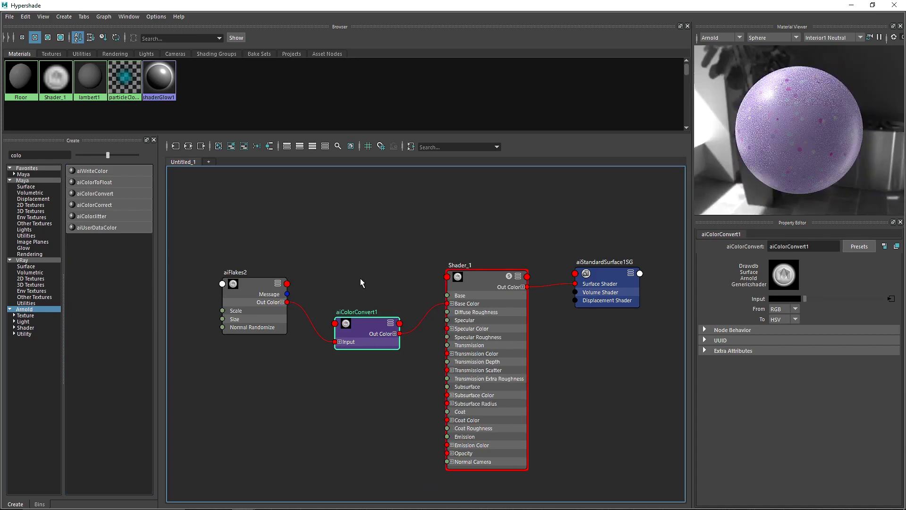
{"action": "key", "text": "Delete"}
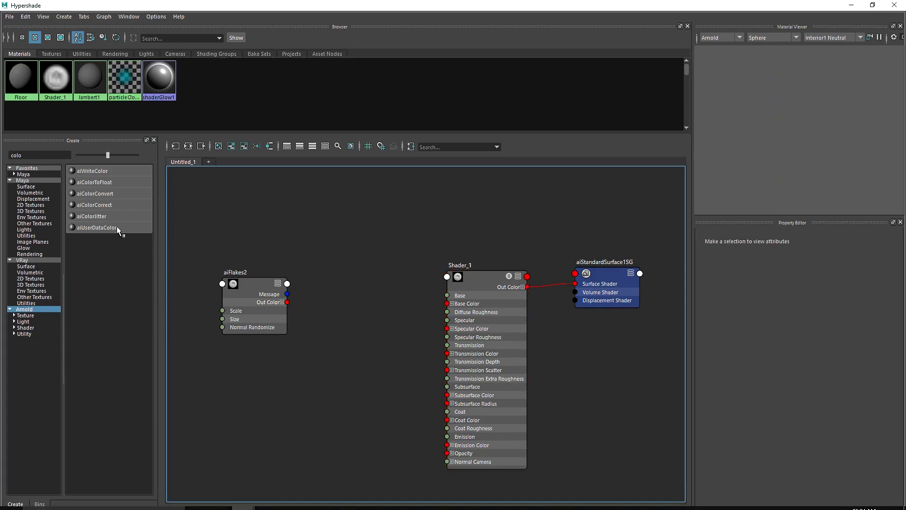
Re-add aiColorCorrect fed by aiFlakes2, close the Hypershade, and select the sphere
{"action": "left_click_drag", "start_coordinate": [101, 204], "coordinate": [320, 327]}
{"action": "left_click_drag", "start_coordinate": [287, 302], "coordinate": [446, 303]}
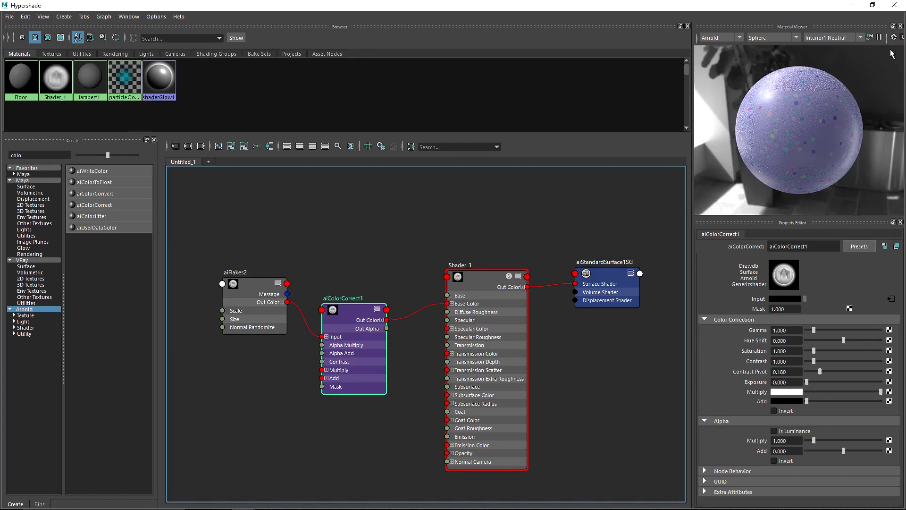
{"action": "left_click", "coordinate": [894, 6]}
{"action": "left_click", "coordinate": [472, 290]}
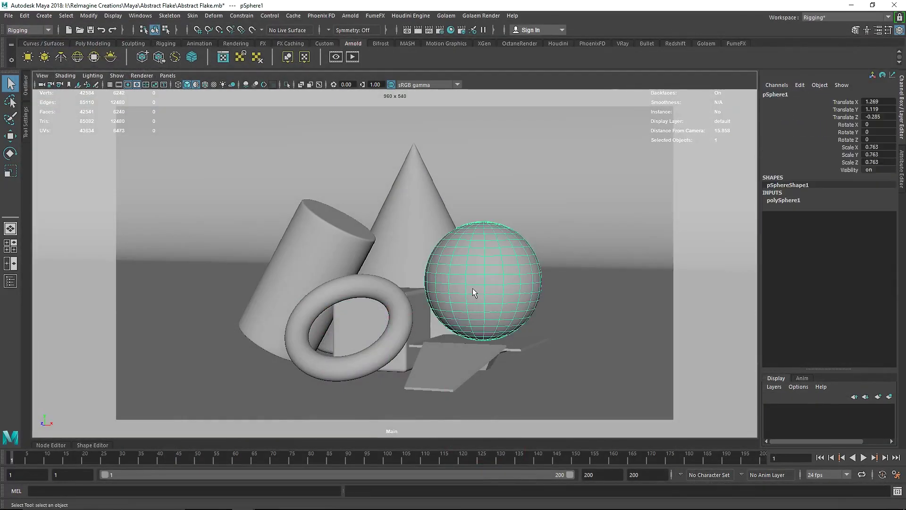
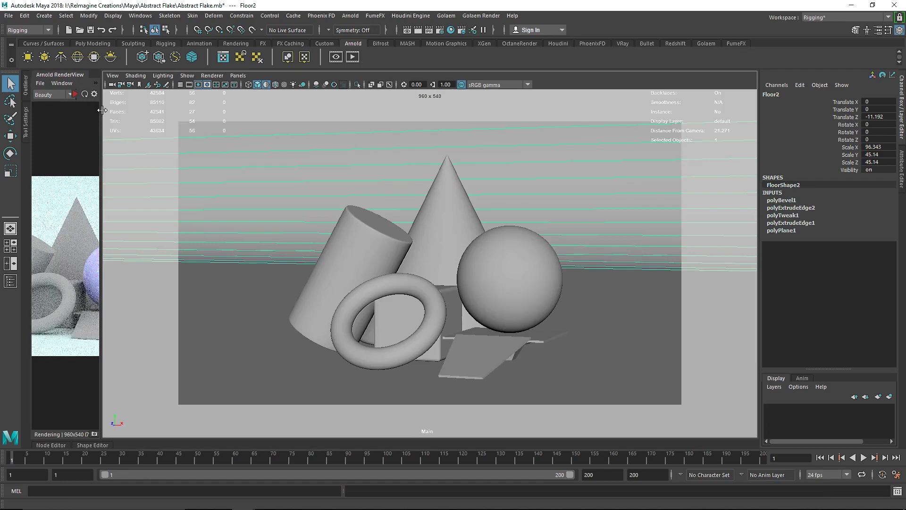
Widen the Arnold RenderView to inspect the purple flake-shaded sphere render, then close it
{"action": "left_click_drag", "start_coordinate": [102, 121], "coordinate": [354, 121]}
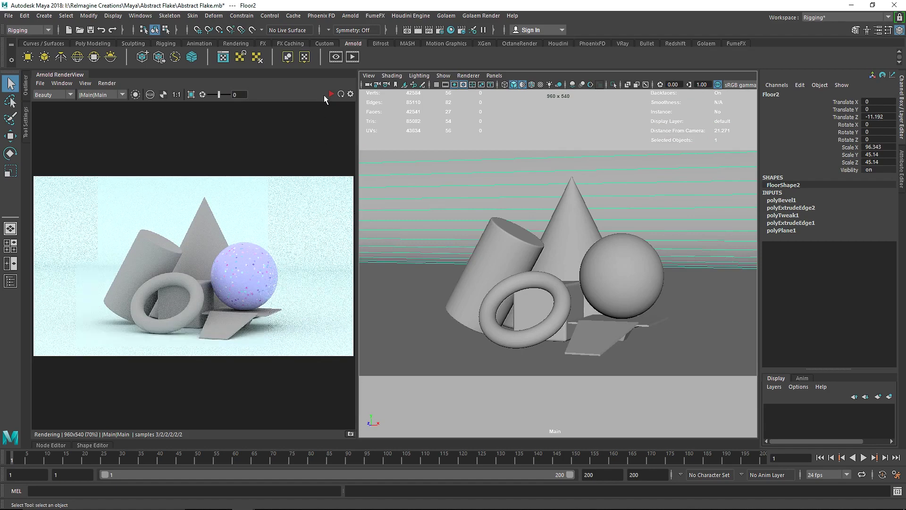
{"action": "left_click", "coordinate": [63, 83]}
{"action": "left_click", "coordinate": [92, 112]}
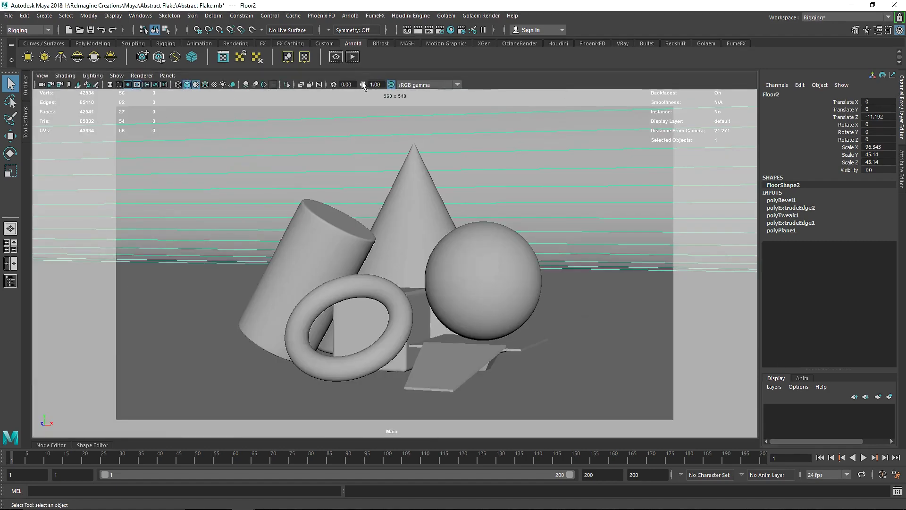
Open the Hypershade and select the Shader_1 material and its nodes
{"action": "left_click", "coordinate": [451, 30]}
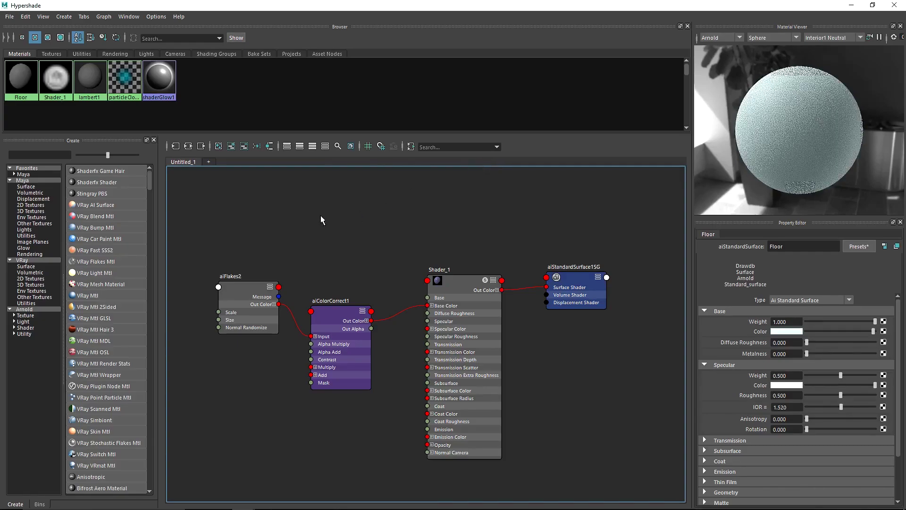
{"action": "left_click_drag", "start_coordinate": [302, 210], "coordinate": [351, 357]}
{"action": "left_click_drag", "start_coordinate": [468, 239], "coordinate": [477, 305]}
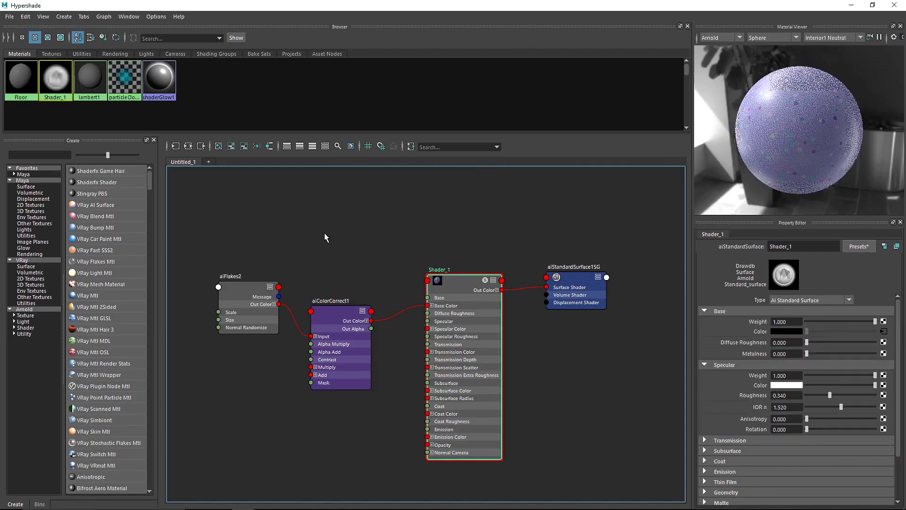
{"action": "left_click", "coordinate": [53, 86]}
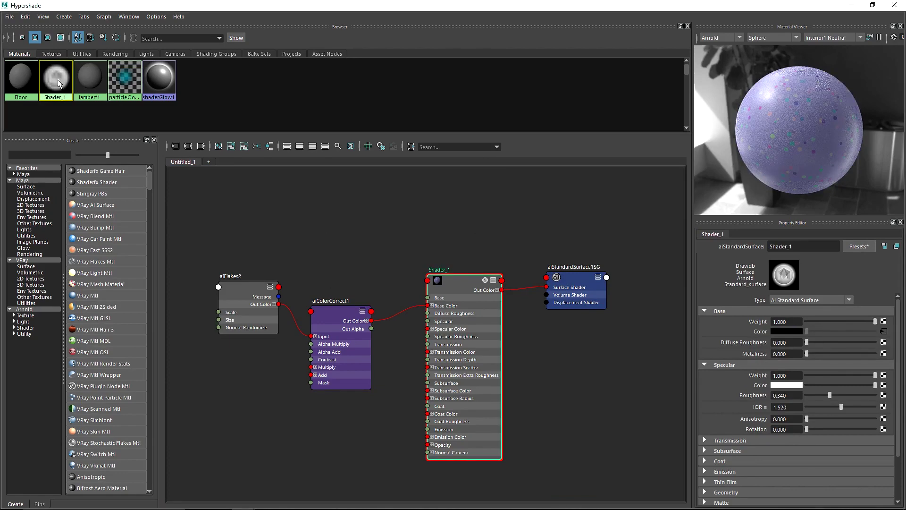
Duplicate Shader_1 as Shader_2, graph and delete it, then list the Arnold node types
{"action": "key", "text": "ctrl+d"}
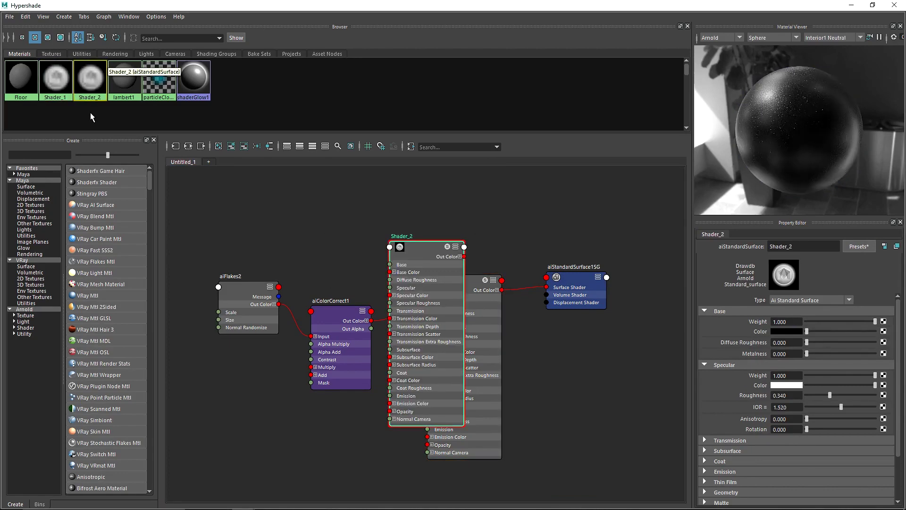
{"action": "right_click", "coordinate": [88, 88]}
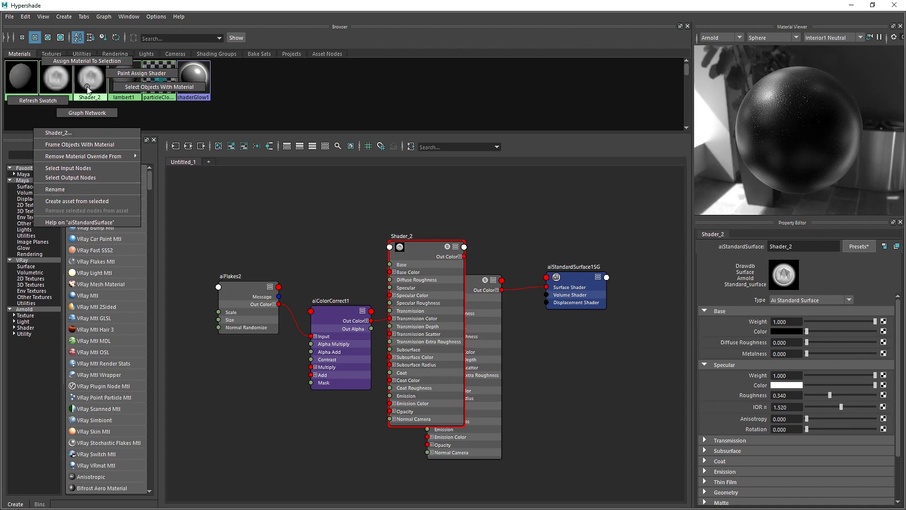
{"action": "left_click", "coordinate": [87, 113]}
{"action": "scroll", "coordinate": [423, 214], "scroll_direction": "down", "scroll_amount": 4}
{"action": "scroll", "coordinate": [460, 224], "scroll_direction": "up", "scroll_amount": 3}
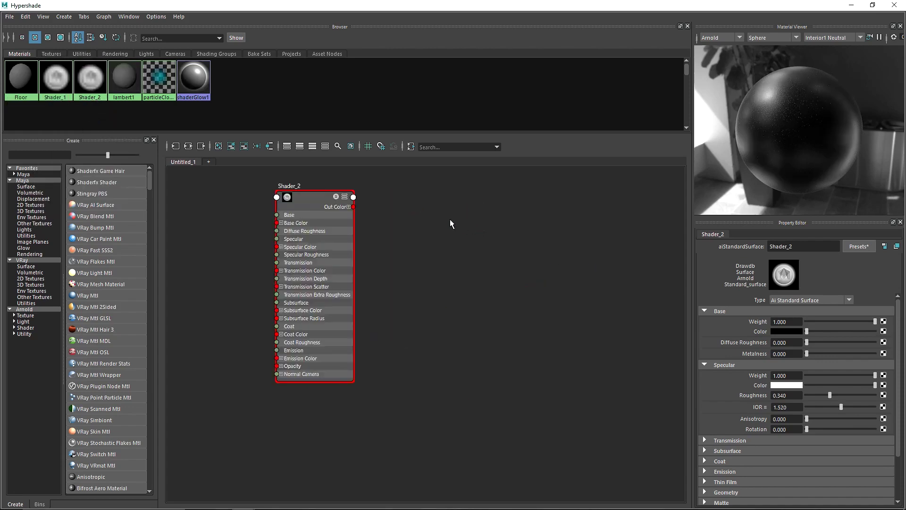
{"action": "left_click_drag", "start_coordinate": [246, 178], "coordinate": [441, 278]}
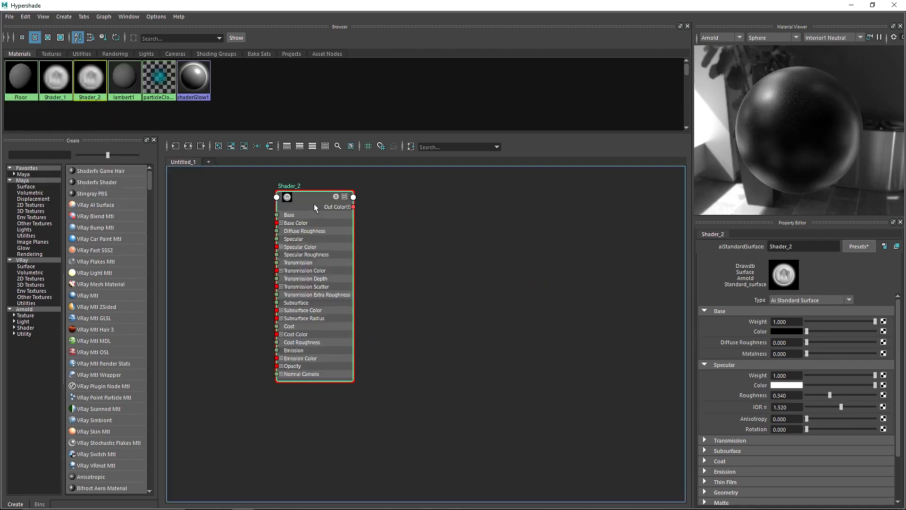
{"action": "key", "text": "Delete"}
{"action": "left_click", "coordinate": [40, 310]}
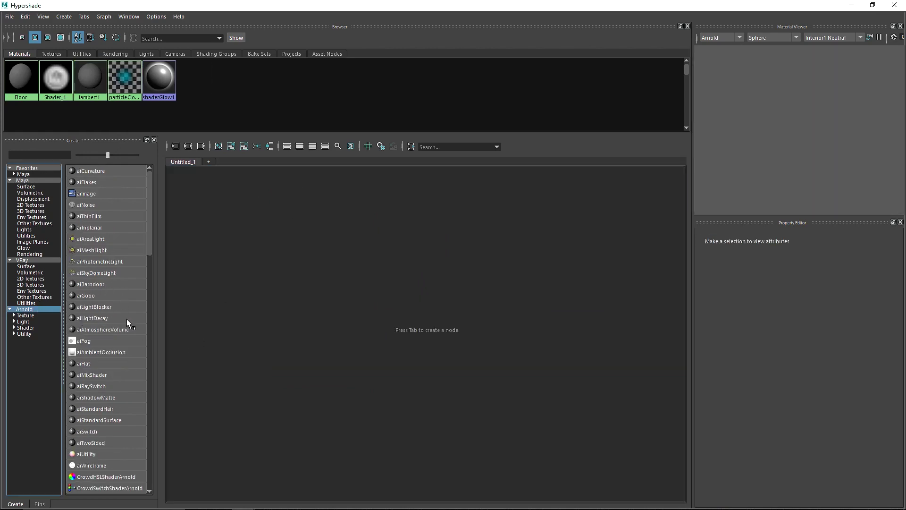
Create a new aiStandardSurface shader in the graph and name it Shader_2
{"action": "left_click", "coordinate": [100, 419]}
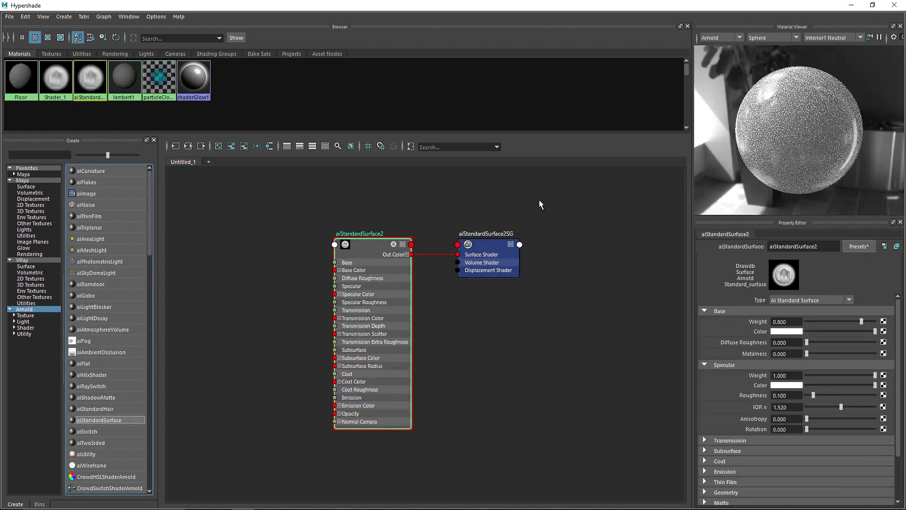
{"action": "left_click", "coordinate": [505, 250]}
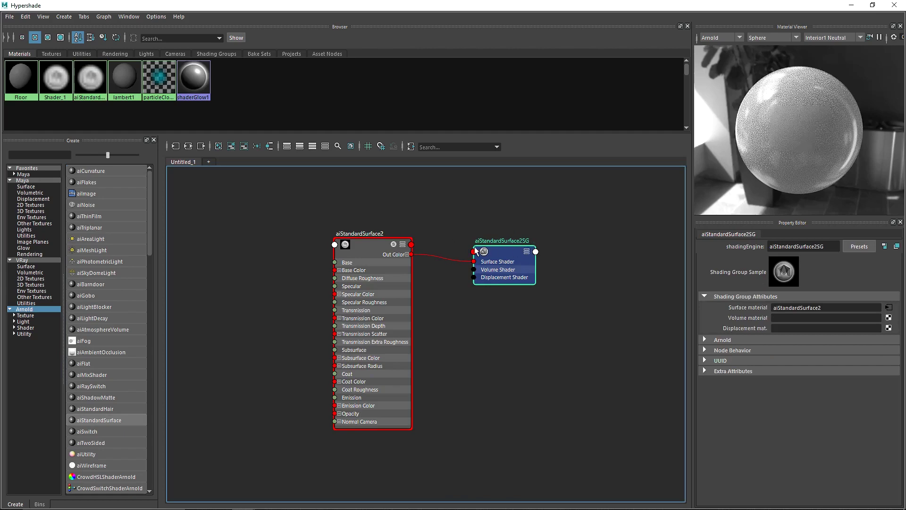
{"action": "left_click_drag", "start_coordinate": [356, 222], "coordinate": [531, 261]}
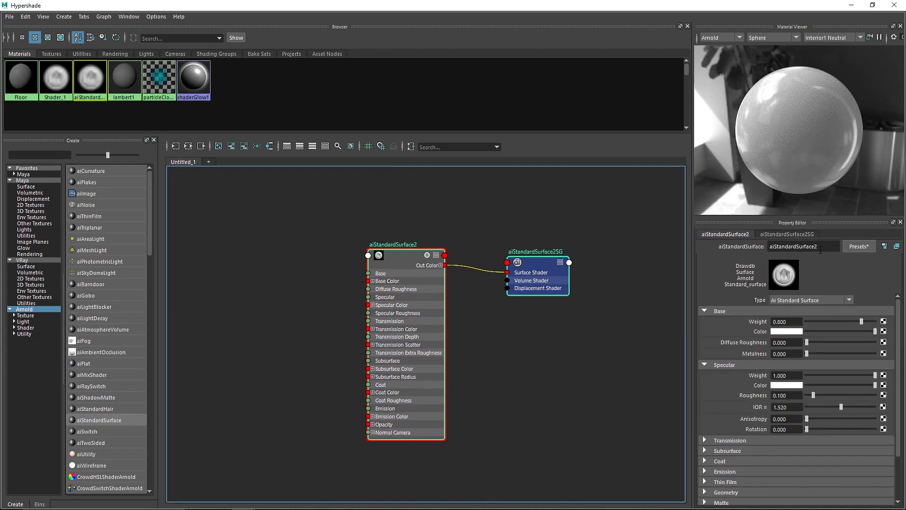
{"action": "double_click", "coordinate": [820, 249]}
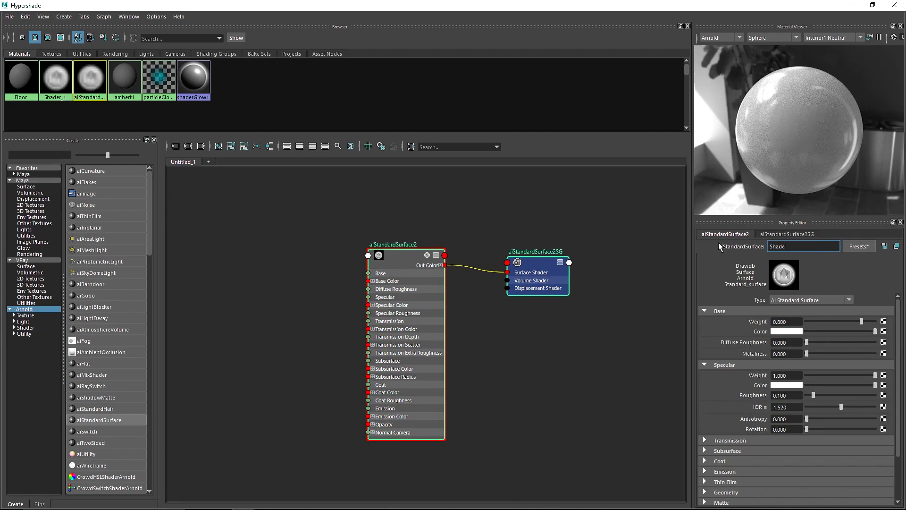
{"action": "key", "text": "Return"}
{"action": "middle_click_drag", "start_coordinate": [470, 328], "coordinate": [493, 328], "text": "alt"}
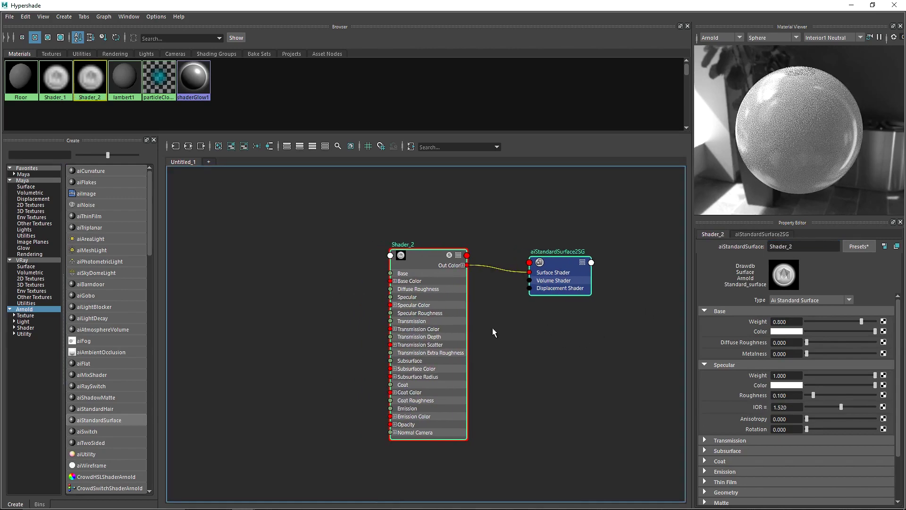
Add an unconnected aiFlakes3 texture with Scale 36.774, Size 0.787, Normal Randomize 0.671
{"action": "left_click", "coordinate": [82, 179]}
{"action": "left_click_drag", "start_coordinate": [430, 221], "coordinate": [604, 284]}
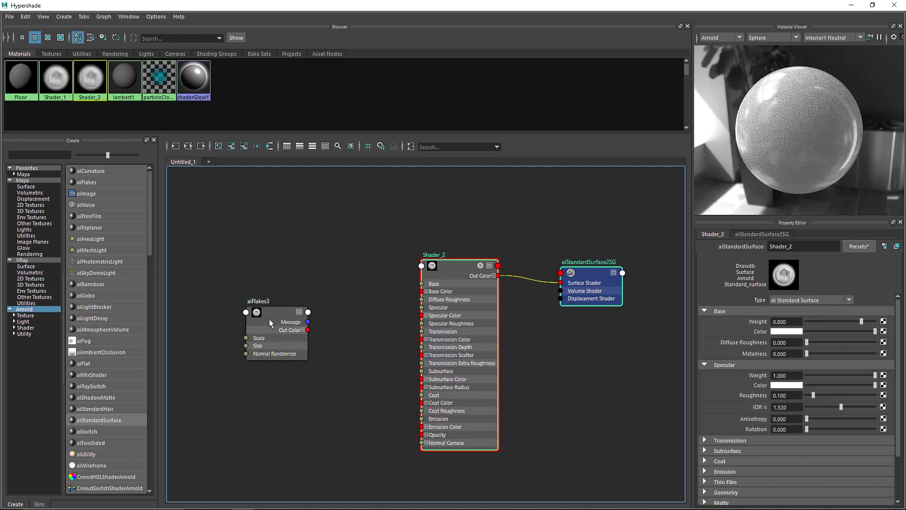
{"action": "left_click_drag", "start_coordinate": [294, 328], "coordinate": [421, 291]}
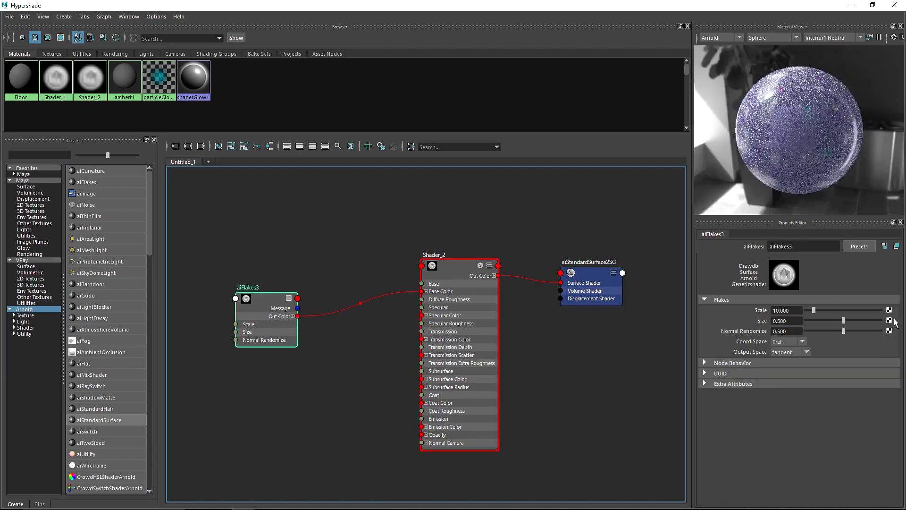
{"action": "left_click_drag", "start_coordinate": [823, 310], "coordinate": [834, 310]}
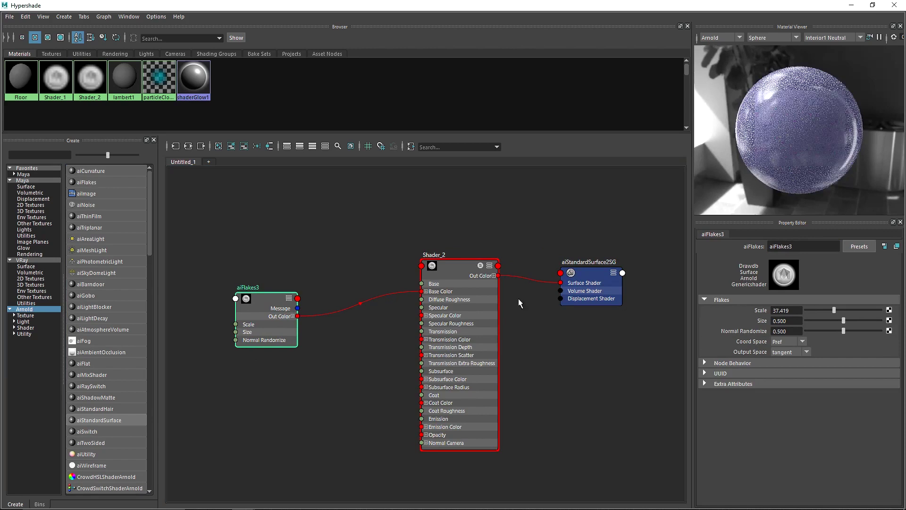
{"action": "left_click", "coordinate": [348, 311]}
{"action": "key", "text": "Delete"}
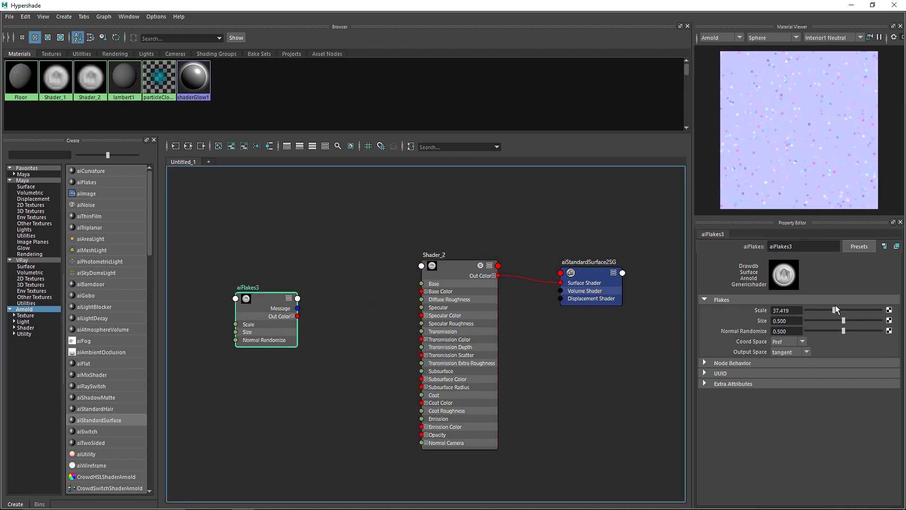
{"action": "left_click_drag", "start_coordinate": [834, 310], "coordinate": [854, 333]}
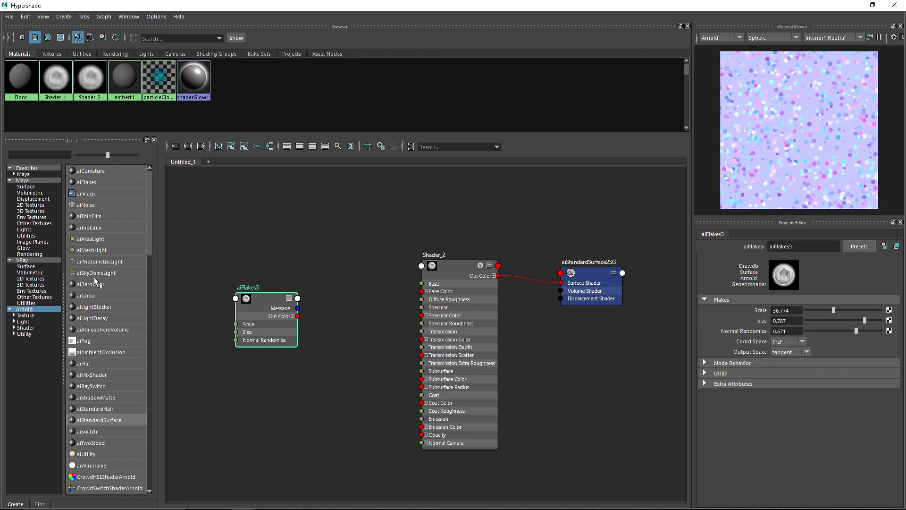
{"action": "scroll", "coordinate": [122, 458], "scroll_direction": "down", "scroll_amount": 4}
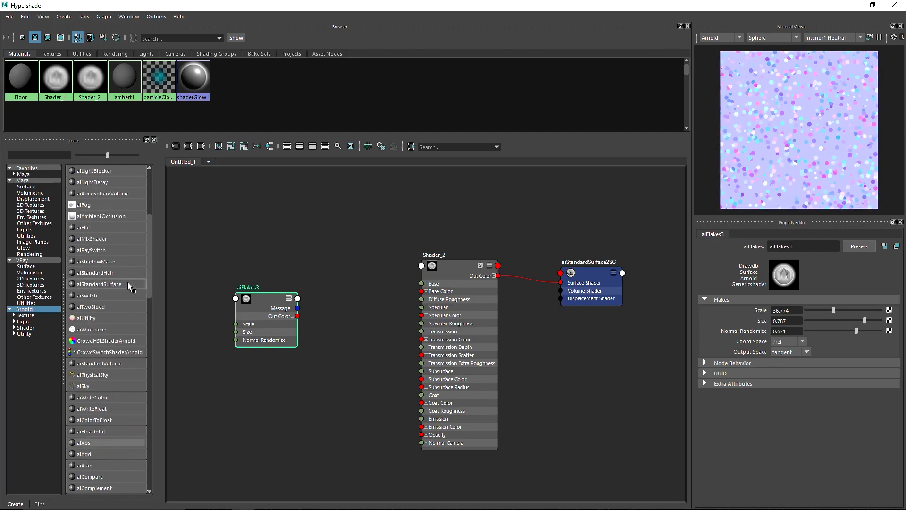
{"action": "scroll", "coordinate": [126, 293], "scroll_direction": "down", "scroll_amount": 6}
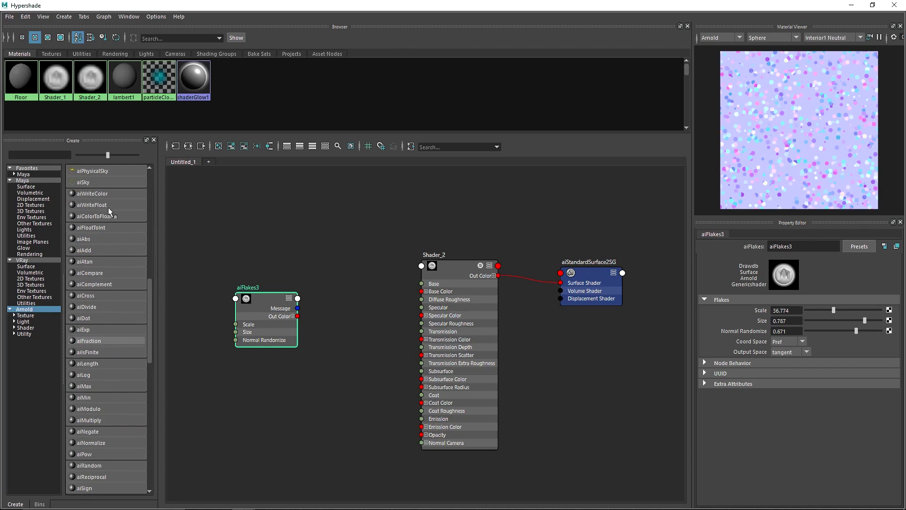
{"action": "scroll", "coordinate": [120, 364], "scroll_direction": "down", "scroll_amount": 5}
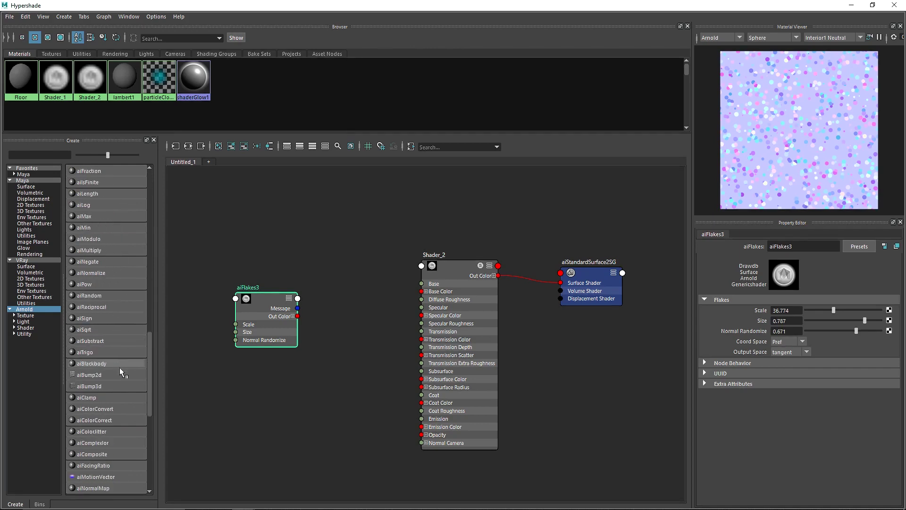
Route aiFlakes3 through a new aiColorCorrect2 into Shader_2's Base Color, with Hue Shift -0.226
{"action": "left_click", "coordinate": [112, 420]}
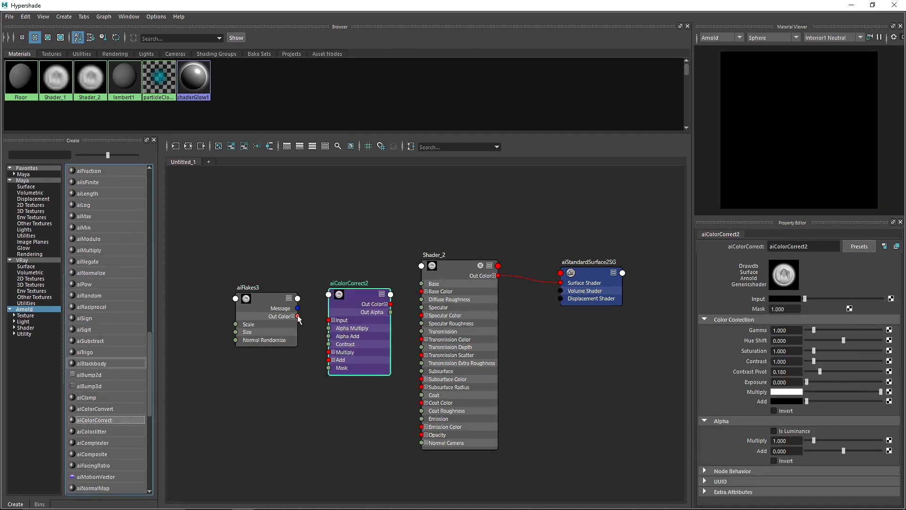
{"action": "left_click_drag", "start_coordinate": [298, 315], "coordinate": [329, 320]}
{"action": "left_click_drag", "start_coordinate": [376, 296], "coordinate": [422, 291]}
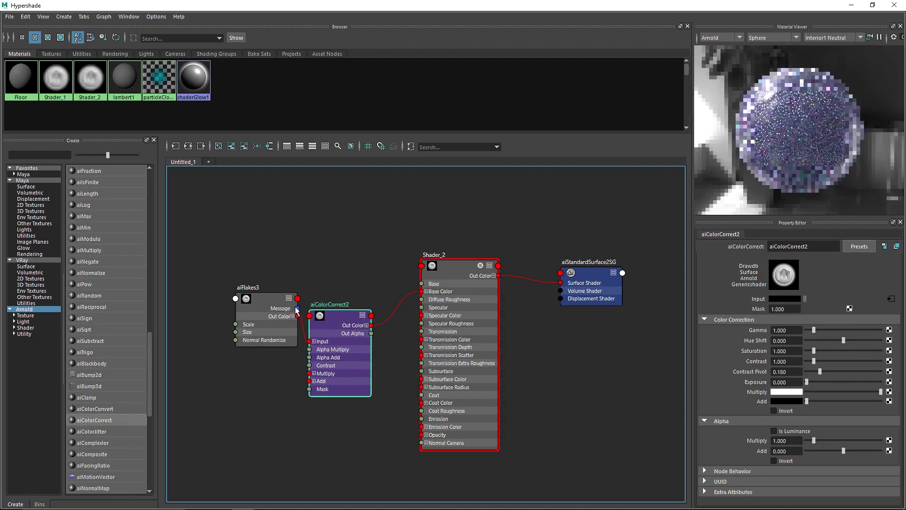
{"action": "left_click_drag", "start_coordinate": [297, 311], "coordinate": [283, 304]}
{"action": "left_click", "coordinate": [347, 347]}
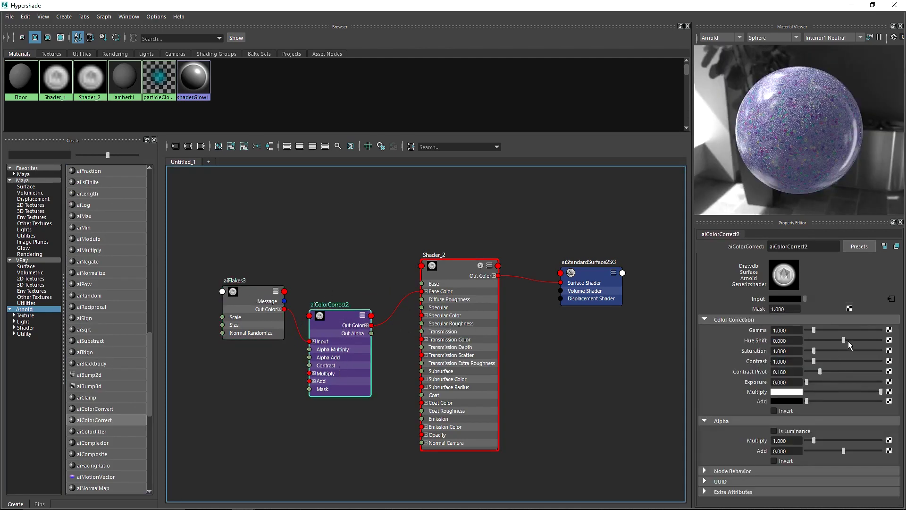
{"action": "left_click_drag", "start_coordinate": [848, 341], "coordinate": [834, 341]}
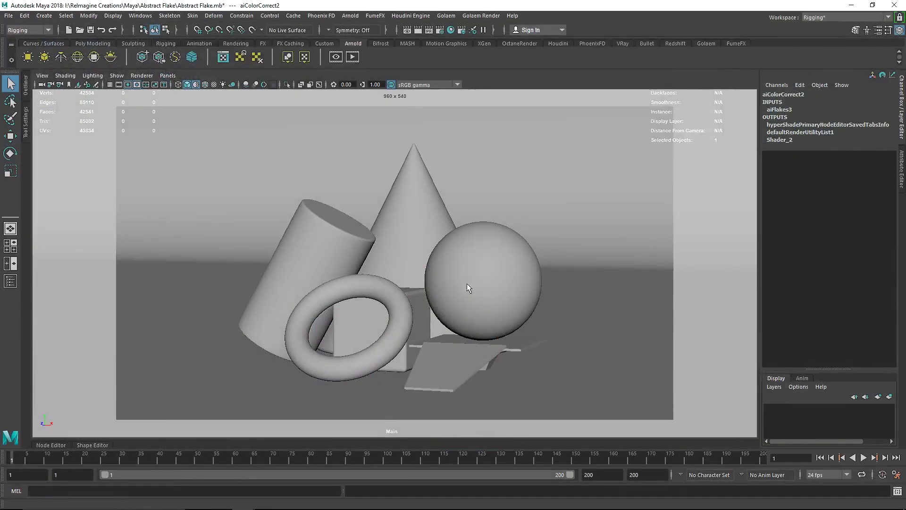
{"action": "left_click", "coordinate": [399, 319]}
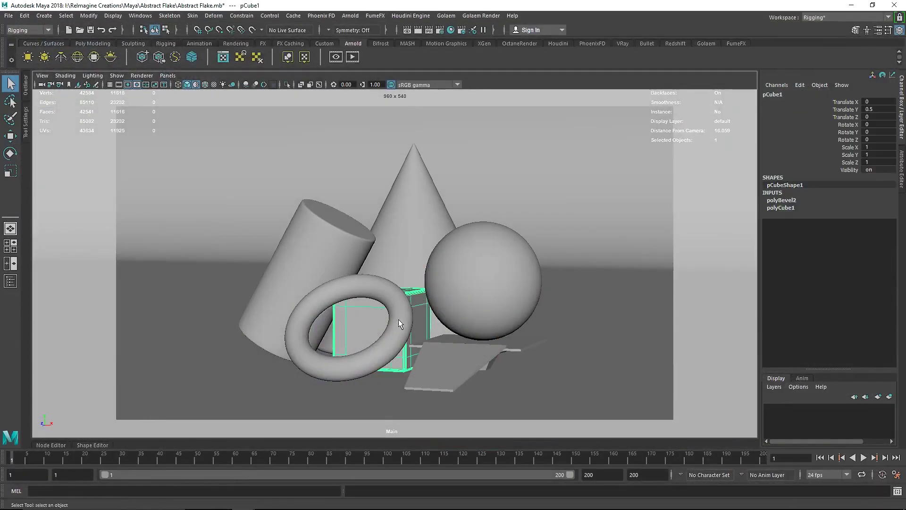
Assign the existing Shader_2 material to the torus and reopen the Hypershade
{"action": "left_click", "coordinate": [407, 319]}
{"action": "right_click", "coordinate": [407, 319]}
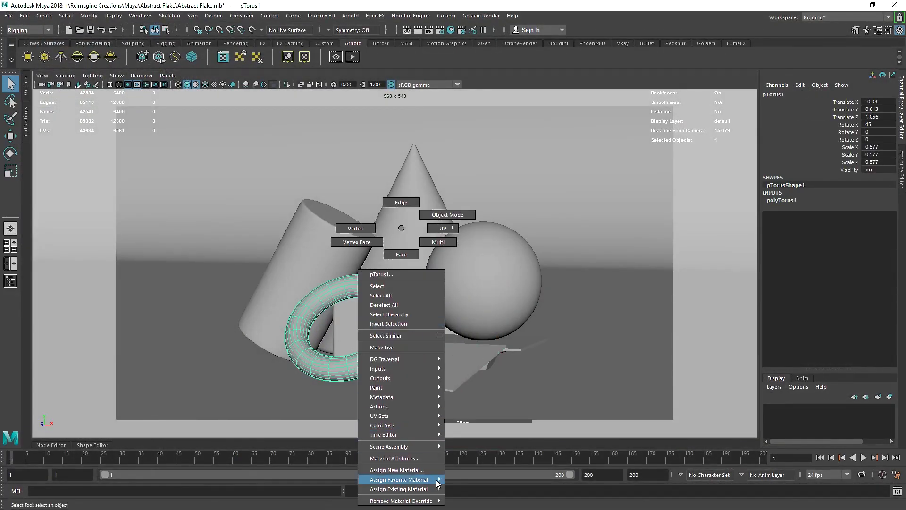
{"action": "mouse_move", "coordinate": [438, 489]}
{"action": "left_click", "coordinate": [469, 480]}
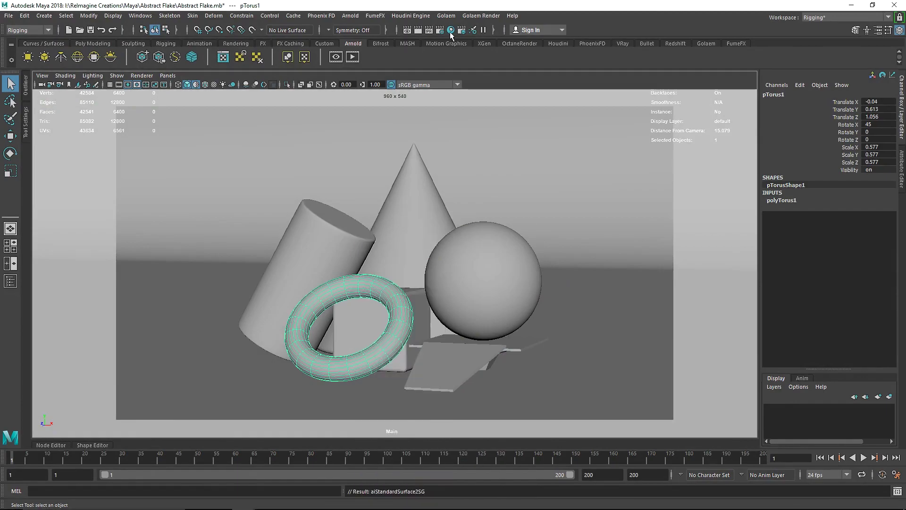
{"action": "left_click", "coordinate": [448, 32]}
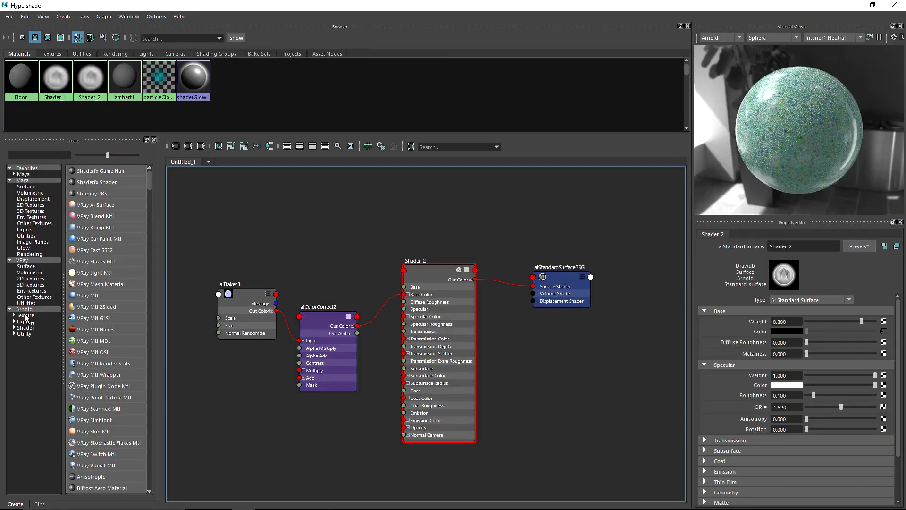
Duplicate Shader_2 as a trial Shader_3, graph it, then delete it
{"action": "left_click", "coordinate": [25, 315]}
{"action": "double_click", "coordinate": [24, 323]}
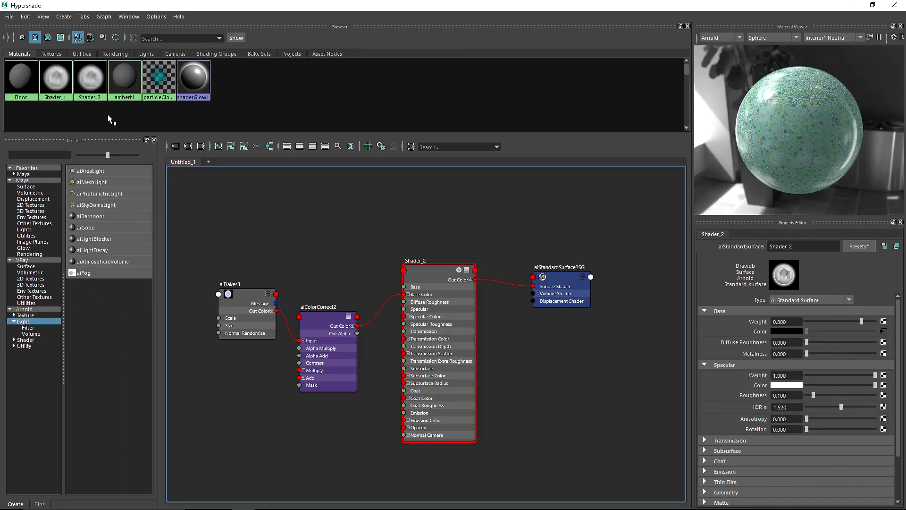
{"action": "key", "text": "ctrl+d"}
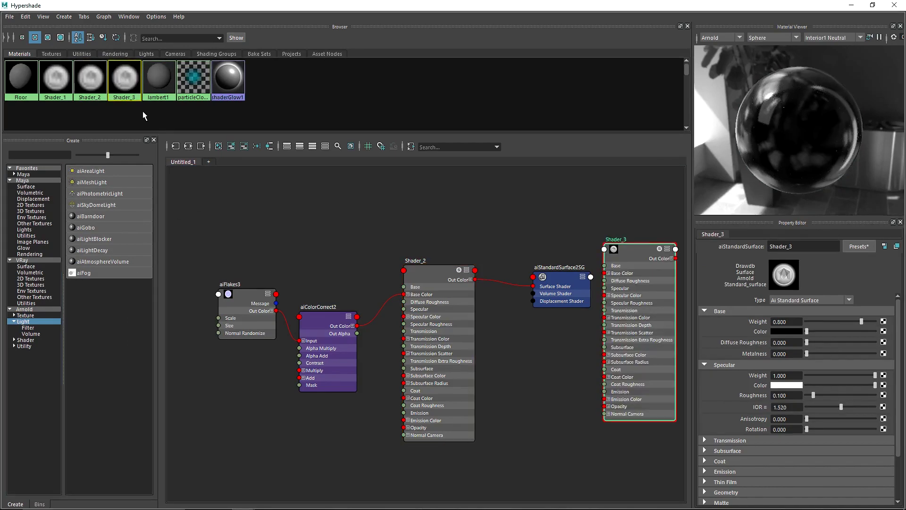
{"action": "right_click", "coordinate": [116, 74]}
{"action": "right_click_drag", "start_coordinate": [118, 79], "coordinate": [132, 105]}
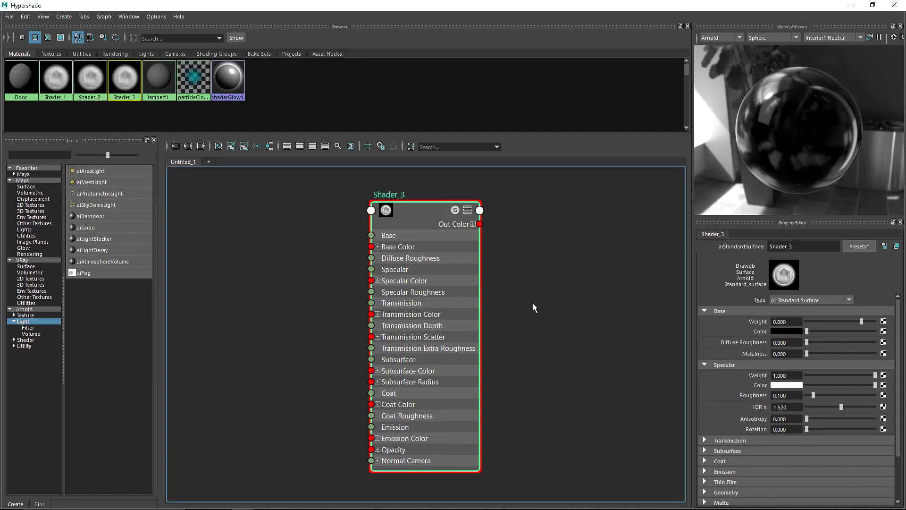
{"action": "key", "text": "Delete"}
Create a new aiStandardSurface material from the Arnold list and frame it in the graph
{"action": "left_click", "coordinate": [33, 310]}
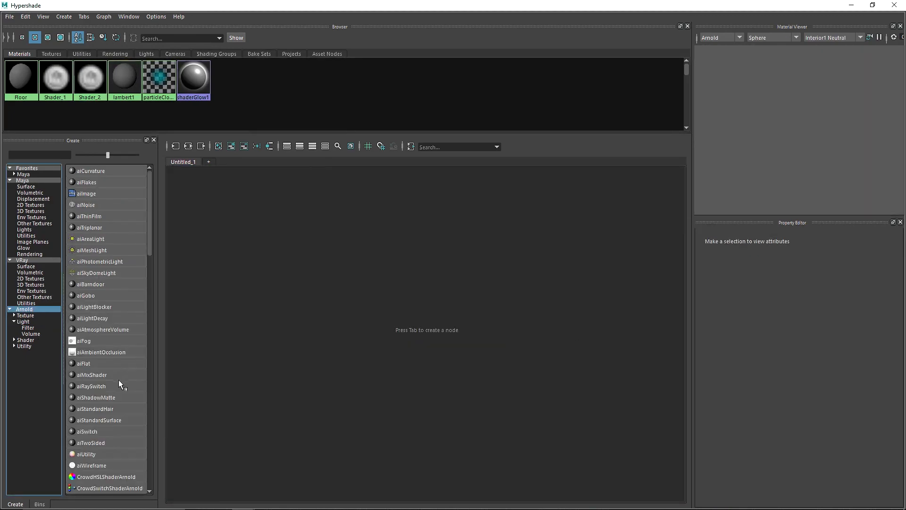
{"action": "scroll", "coordinate": [120, 373], "scroll_direction": "down", "scroll_amount": 12}
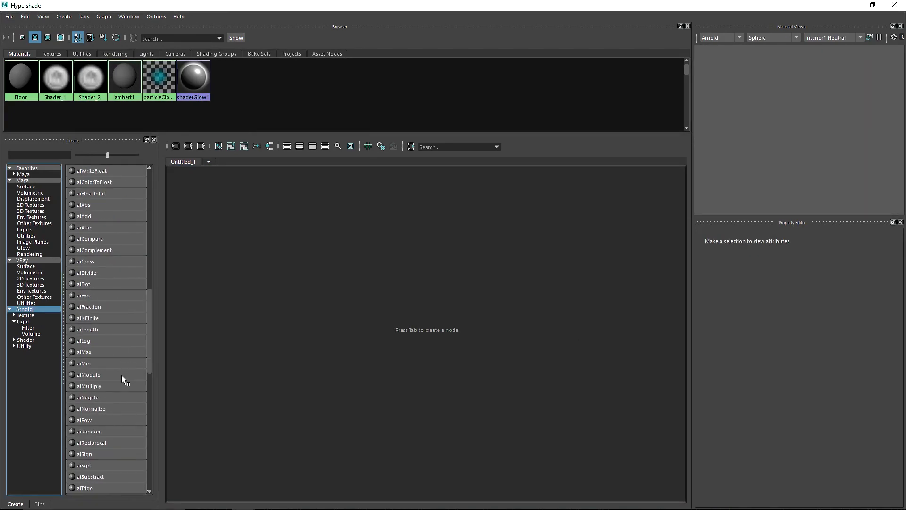
{"action": "scroll", "coordinate": [121, 378], "scroll_direction": "down", "scroll_amount": 8}
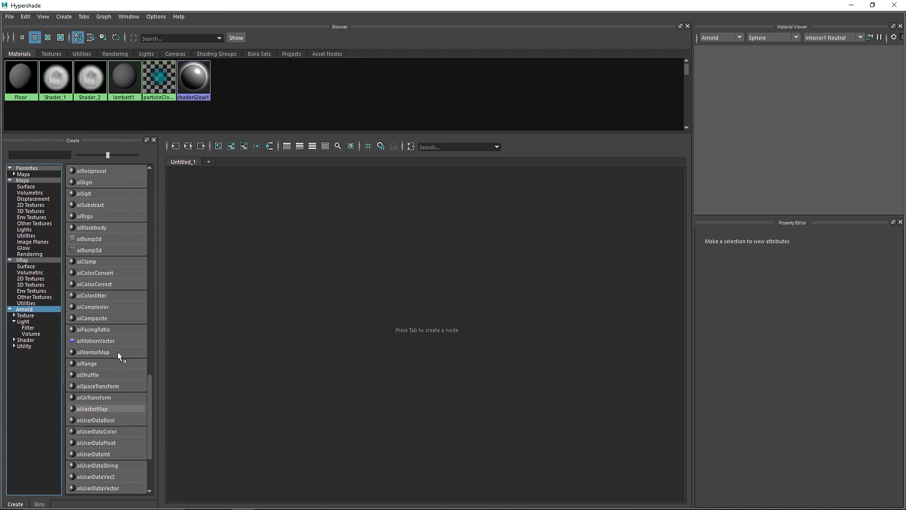
{"action": "scroll", "coordinate": [115, 354], "scroll_direction": "up", "scroll_amount": 10}
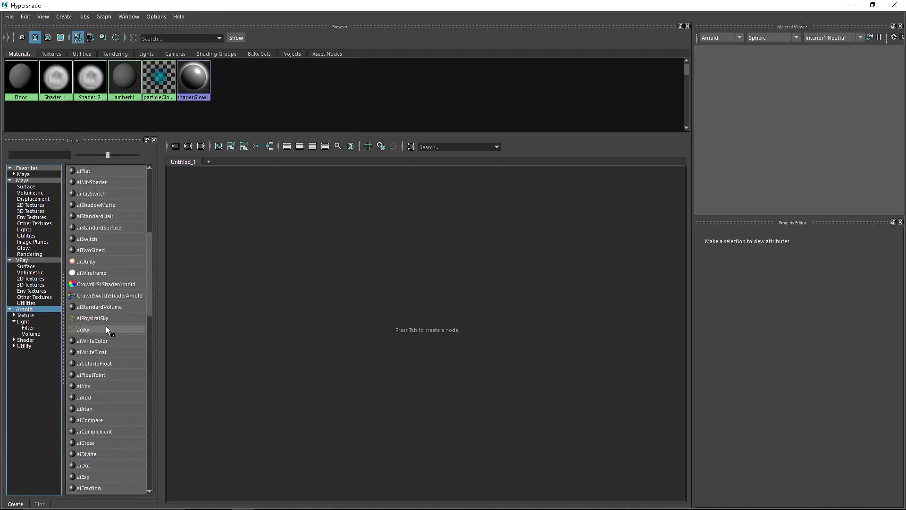
{"action": "scroll", "coordinate": [106, 302], "scroll_direction": "up", "scroll_amount": 2}
{"action": "left_click", "coordinate": [113, 295]}
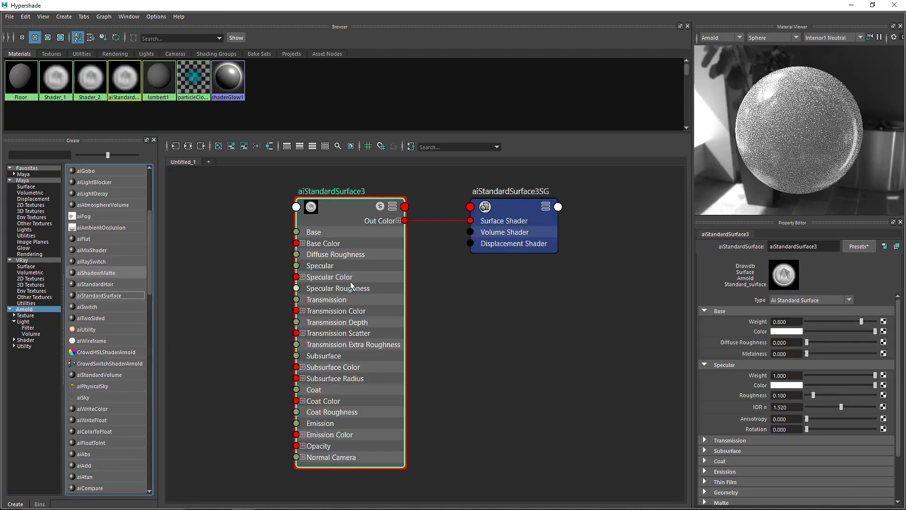
{"action": "key", "text": "f"}
{"action": "scroll", "coordinate": [148, 239], "scroll_direction": "up", "scroll_amount": 3}
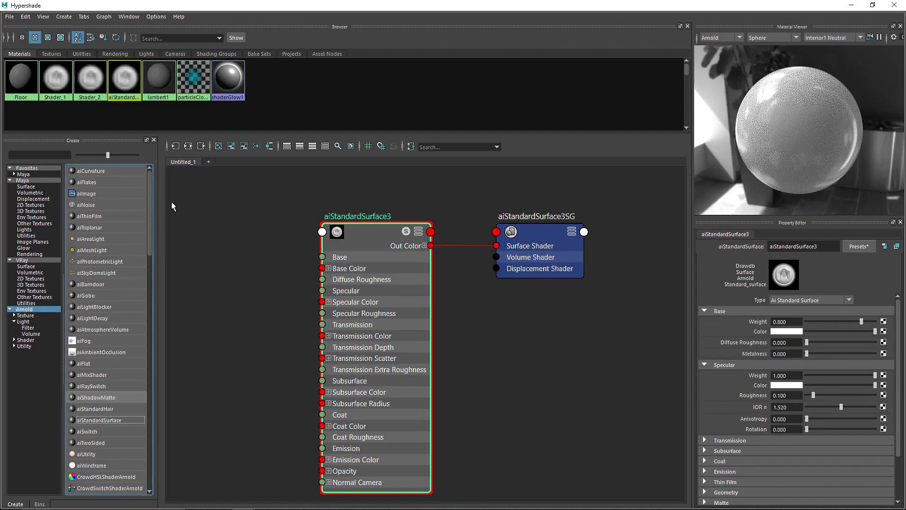
{"action": "left_click_drag", "start_coordinate": [522, 234], "coordinate": [563, 268]}
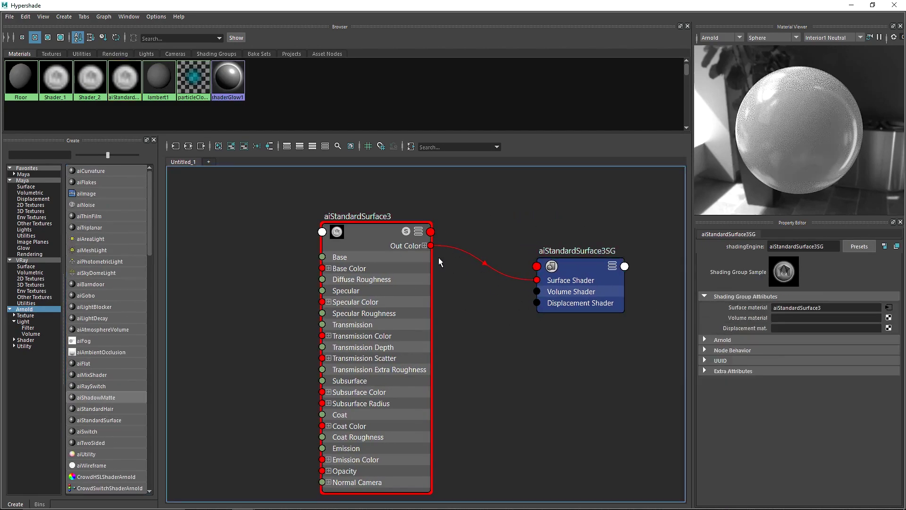
{"action": "left_click", "coordinate": [384, 236]}
Rename the new material Shader_3 and raise its Base Weight to 1.0
{"action": "double_click", "coordinate": [810, 246]}
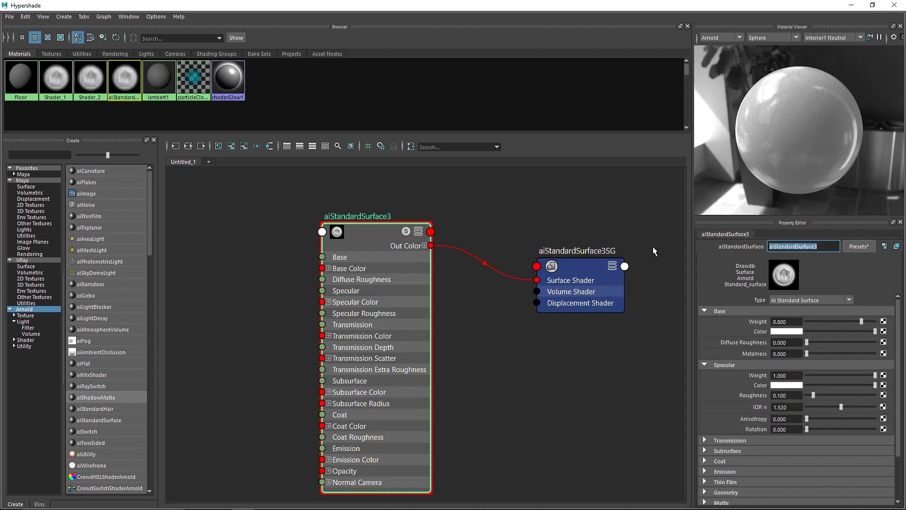
{"action": "type", "text": "Shader_3"}
{"action": "key", "text": "Return"}
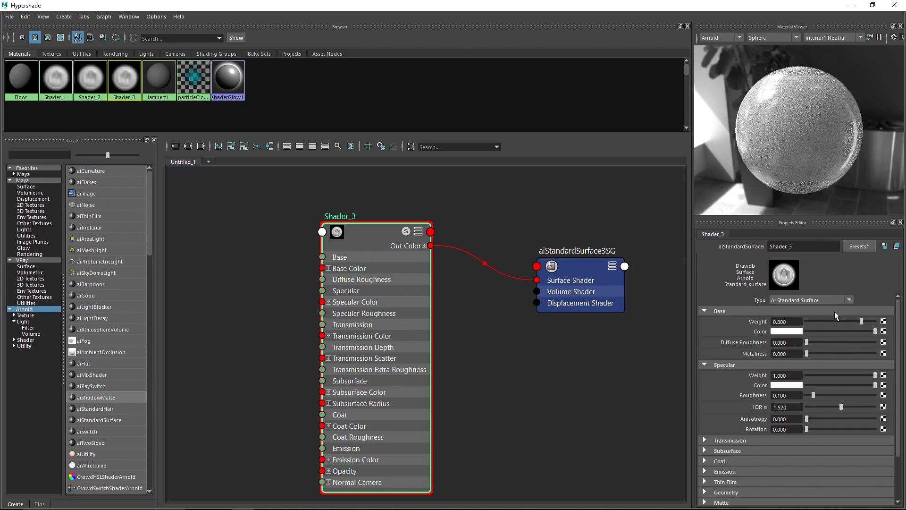
{"action": "left_click_drag", "start_coordinate": [861, 322], "coordinate": [882, 321]}
Graph the Shader_2 node network
{"action": "left_click", "coordinate": [93, 76]}
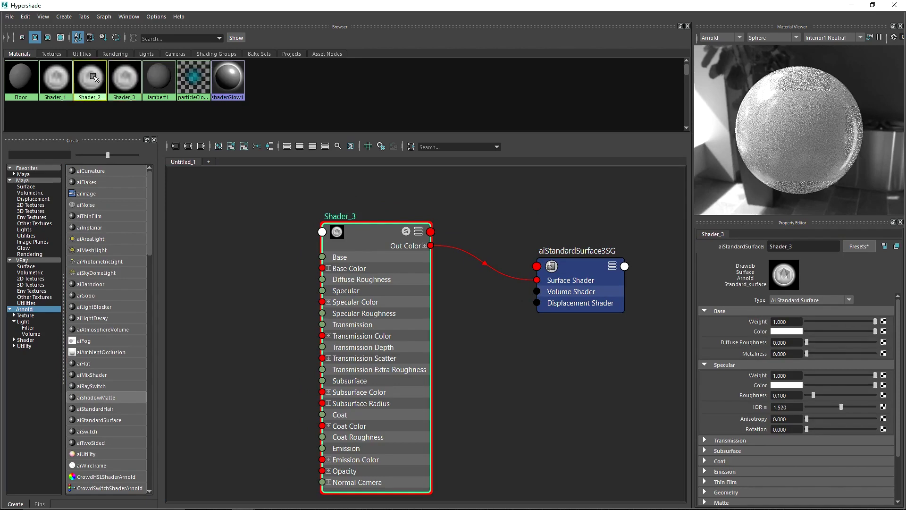
{"action": "right_click", "coordinate": [101, 105]}
{"action": "left_click", "coordinate": [103, 109]}
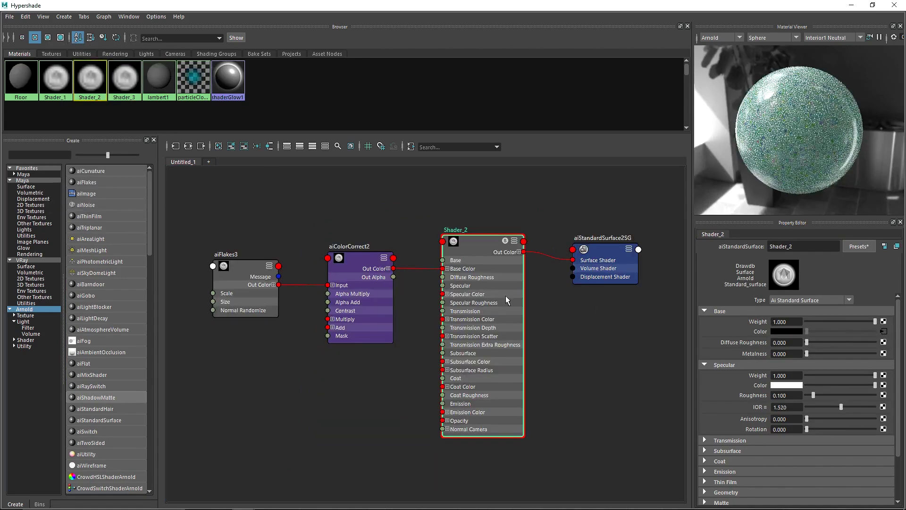
Graph Shader_3's network, add an aiFlakes4 texture node, and reposition the Shader_3 nodes
{"action": "left_click", "coordinate": [124, 78]}
{"action": "right_click", "coordinate": [129, 76]}
{"action": "right_click_drag", "start_coordinate": [137, 124], "coordinate": [139, 116]}
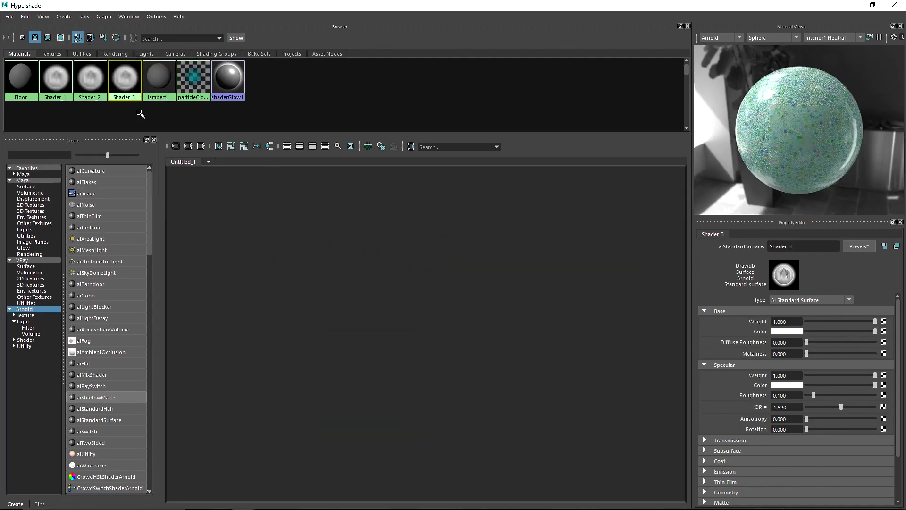
{"action": "left_click_drag", "start_coordinate": [278, 170], "coordinate": [498, 246]}
{"action": "left_click_drag", "start_coordinate": [497, 212], "coordinate": [645, 278]}
{"action": "left_click", "coordinate": [87, 183]}
{"action": "left_click", "coordinate": [596, 258]}
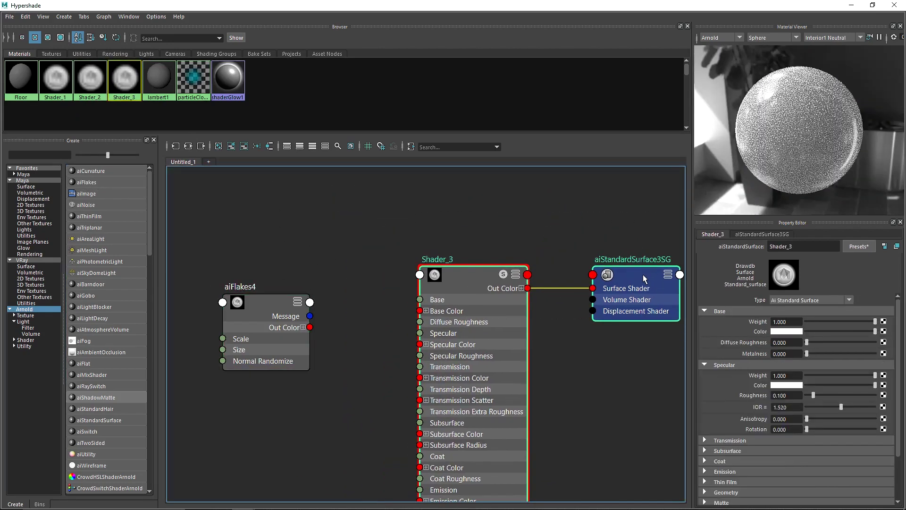
Set aiFlakes4 to Scale 7.742, Size 0.761, Normal Randomize 0.652 and move it up-left
{"action": "left_click", "coordinate": [240, 306]}
{"action": "left_click_drag", "start_coordinate": [814, 311], "coordinate": [858, 330]}
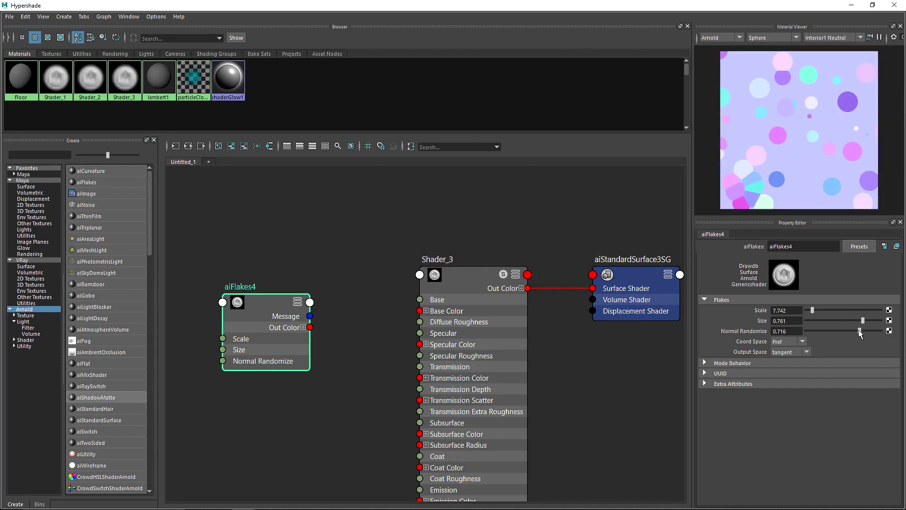
{"action": "left_click_drag", "start_coordinate": [859, 330], "coordinate": [853, 331]}
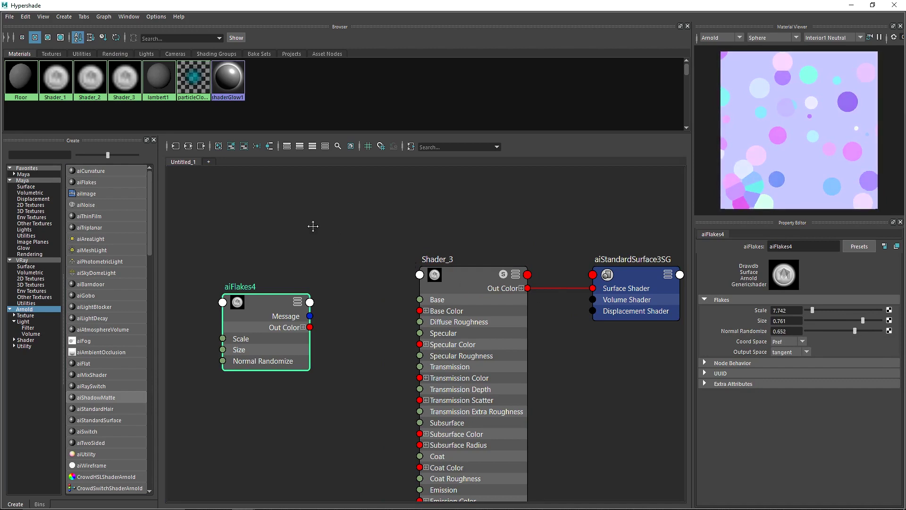
{"action": "middle_click_drag", "start_coordinate": [315, 269], "coordinate": [450, 273], "text": "alt"}
{"action": "scroll", "coordinate": [430, 282], "scroll_direction": "down", "scroll_amount": 2}
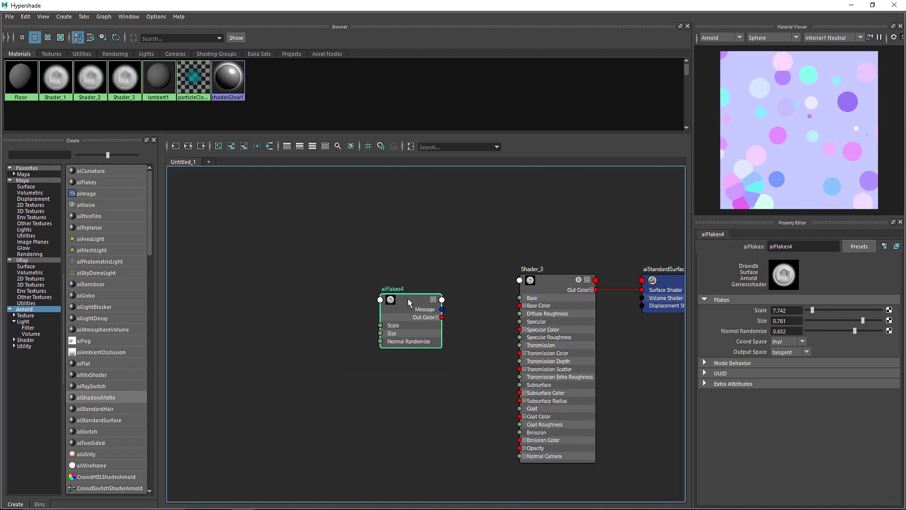
{"action": "left_click_drag", "start_coordinate": [407, 298], "coordinate": [279, 248]}
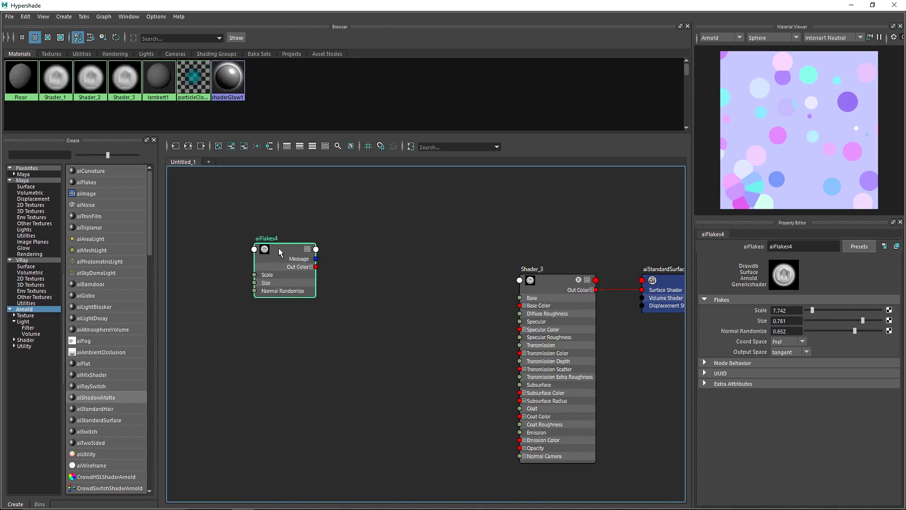
Duplicate aiFlakes4 as aiFlakes5 with Scale 19.355, placed below aiFlakes4
{"action": "key", "text": "ctrl+d"}
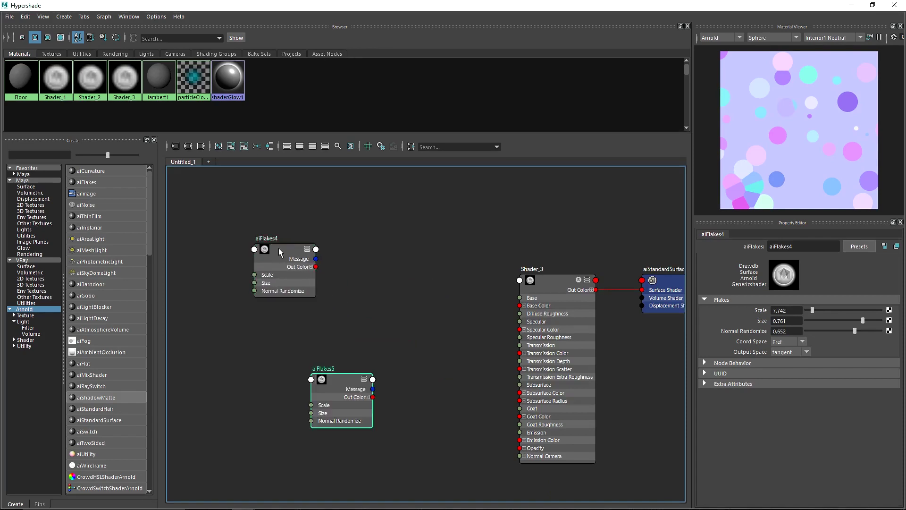
{"action": "left_click_drag", "start_coordinate": [345, 405], "coordinate": [288, 399]}
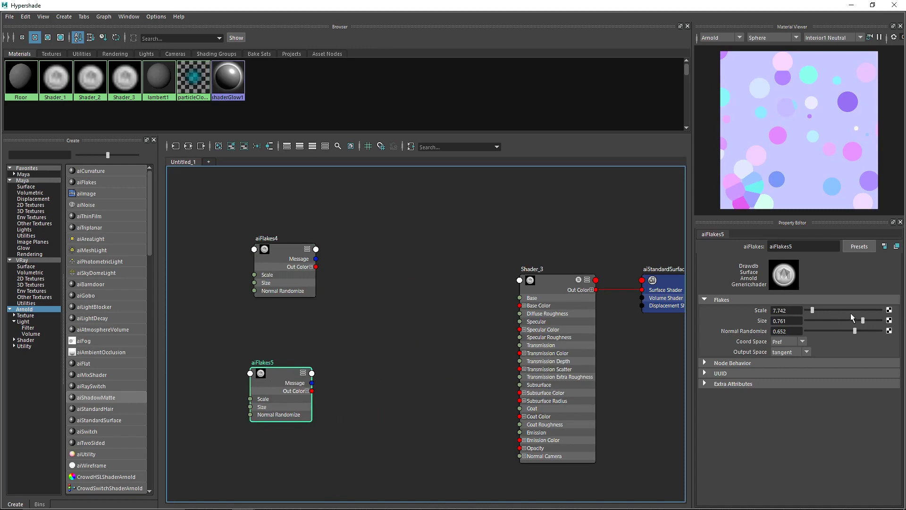
{"action": "mouse_move", "coordinate": [812, 310]}
{"action": "left_mouse_down"}
{"action": "mouse_move", "coordinate": [827, 312]}
{"action": "mouse_move", "coordinate": [818, 313]}
{"action": "left_mouse_up"}
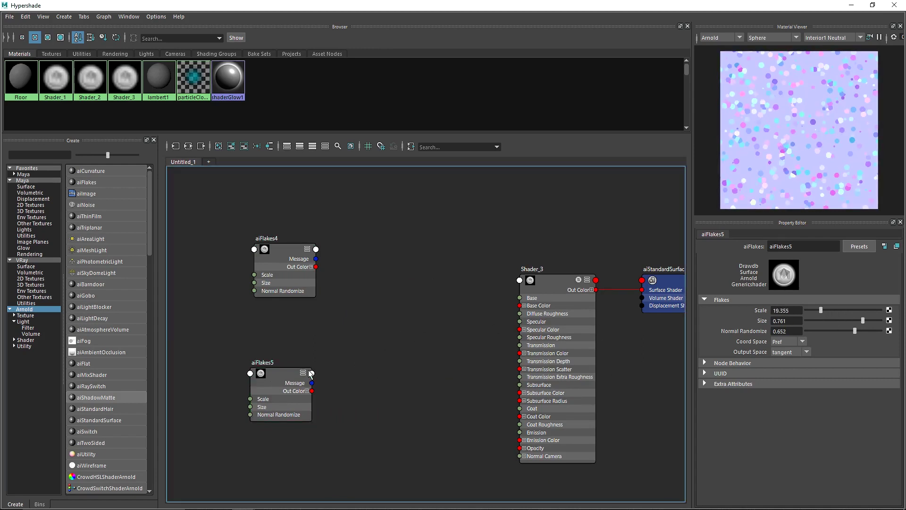
{"action": "left_click_drag", "start_coordinate": [286, 384], "coordinate": [288, 374]}
Try wiring each flakes node into Shader_3's Base Color, remove the link, and rearrange both nodes
{"action": "left_click_drag", "start_coordinate": [492, 319], "coordinate": [520, 305]}
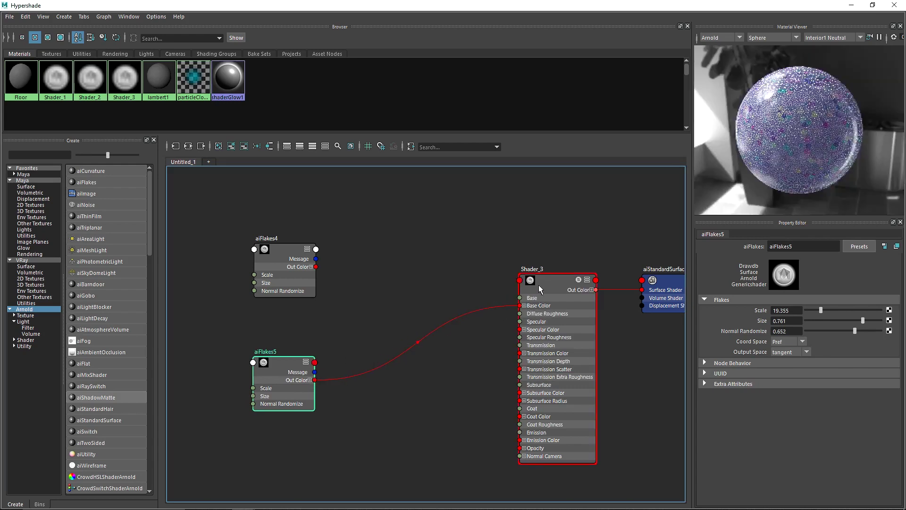
{"action": "left_click_drag", "start_coordinate": [316, 267], "coordinate": [532, 305]}
{"action": "left_click", "coordinate": [490, 306]}
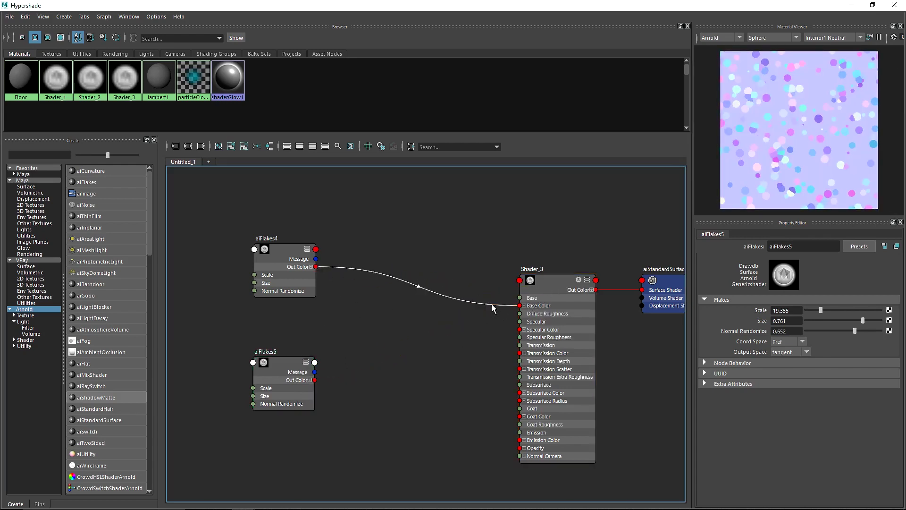
{"action": "key", "text": "Delete"}
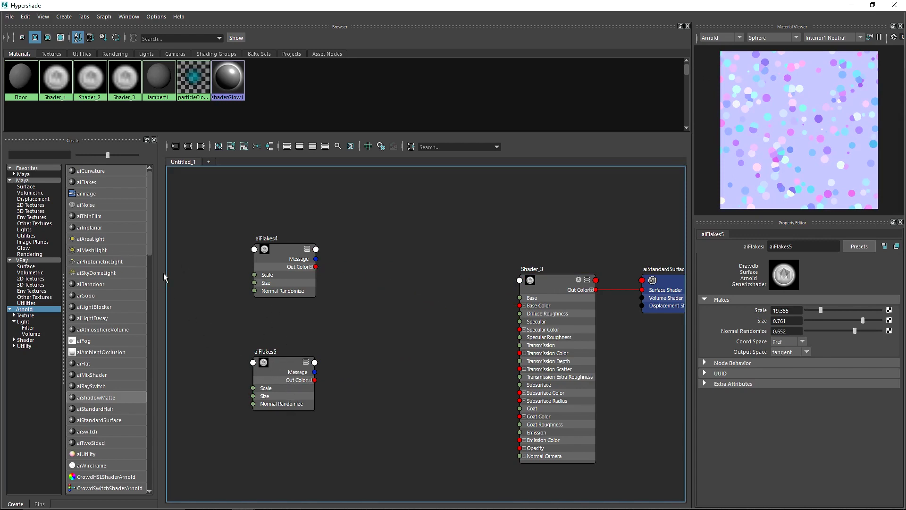
{"action": "left_click_drag", "start_coordinate": [218, 218], "coordinate": [332, 392]}
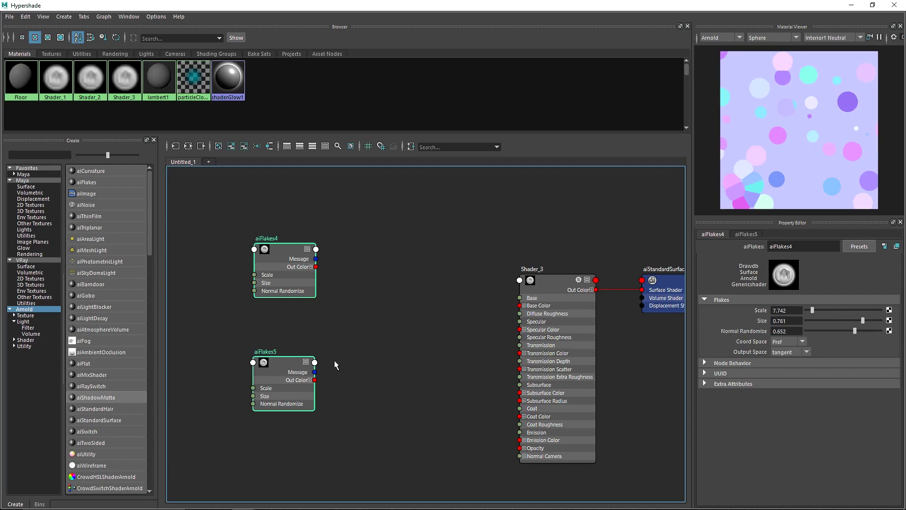
{"action": "left_click_drag", "start_coordinate": [283, 255], "coordinate": [281, 273]}
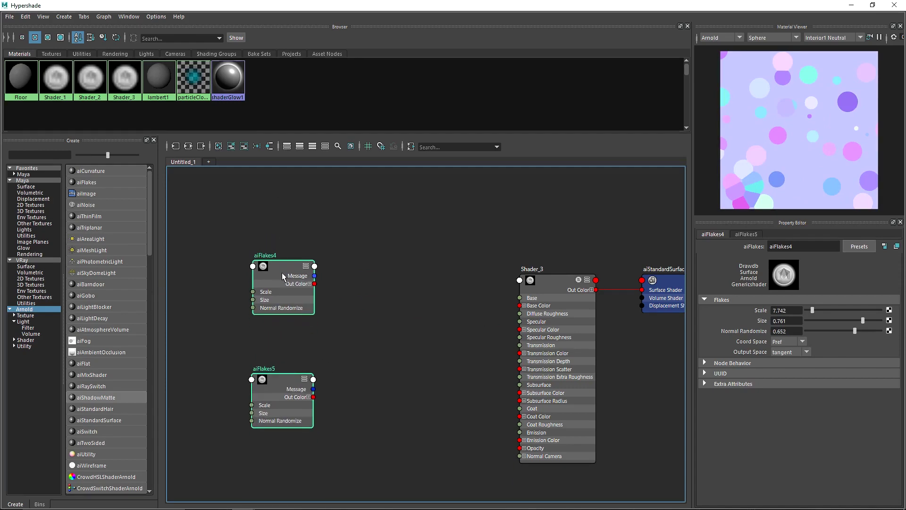
{"action": "left_click", "coordinate": [378, 278]}
{"action": "left_click_drag", "start_coordinate": [276, 384], "coordinate": [274, 366]}
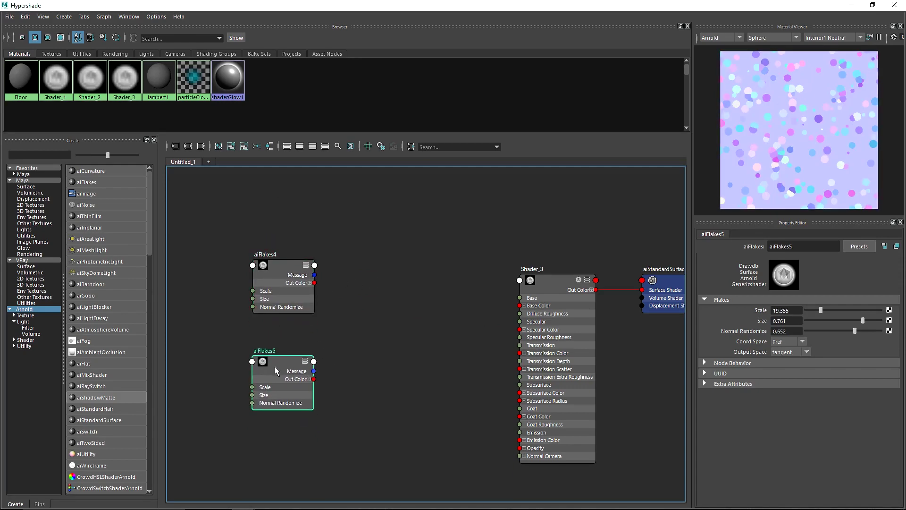
{"action": "scroll", "coordinate": [114, 435], "scroll_direction": "down", "scroll_amount": 5}
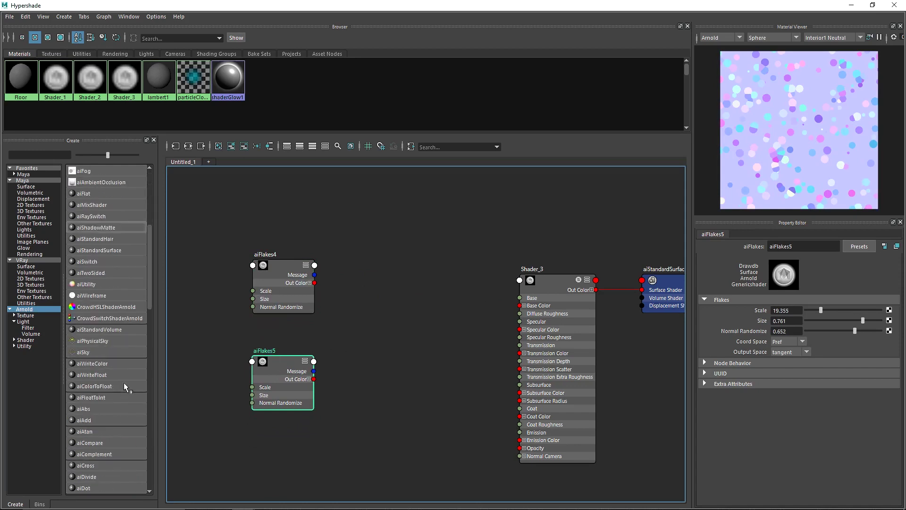
Feed aiFlakes4 and aiFlakes5 into a new aiAdd1 node driving Shader_3's Base Color
{"action": "left_click", "coordinate": [86, 420]}
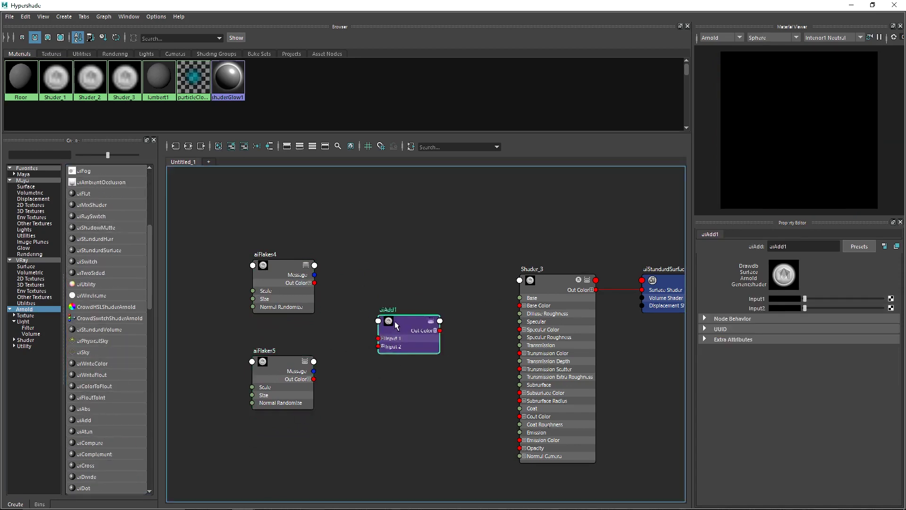
{"action": "left_click_drag", "start_coordinate": [368, 336], "coordinate": [371, 338]}
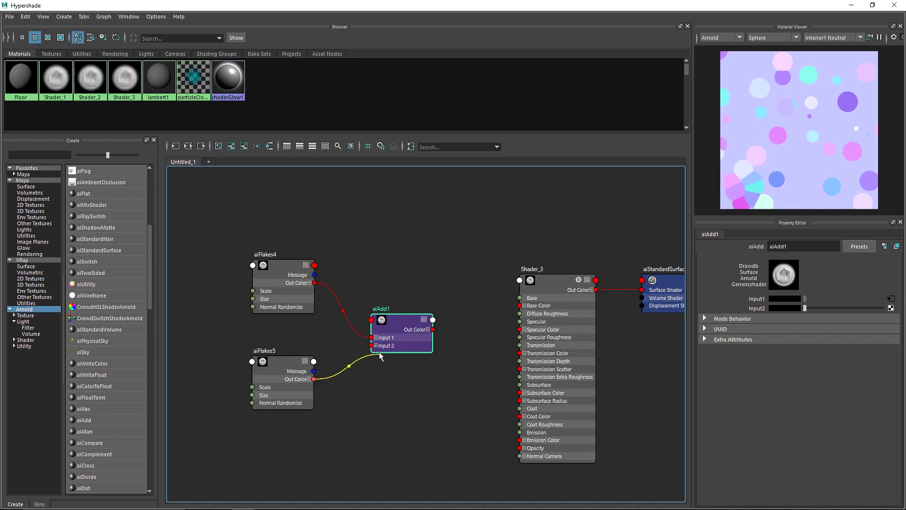
{"action": "left_click_drag", "start_coordinate": [379, 352], "coordinate": [520, 306]}
{"action": "left_click_drag", "start_coordinate": [558, 283], "coordinate": [544, 286]}
{"action": "scroll", "coordinate": [814, 139], "scroll_direction": "up", "scroll_amount": 4}
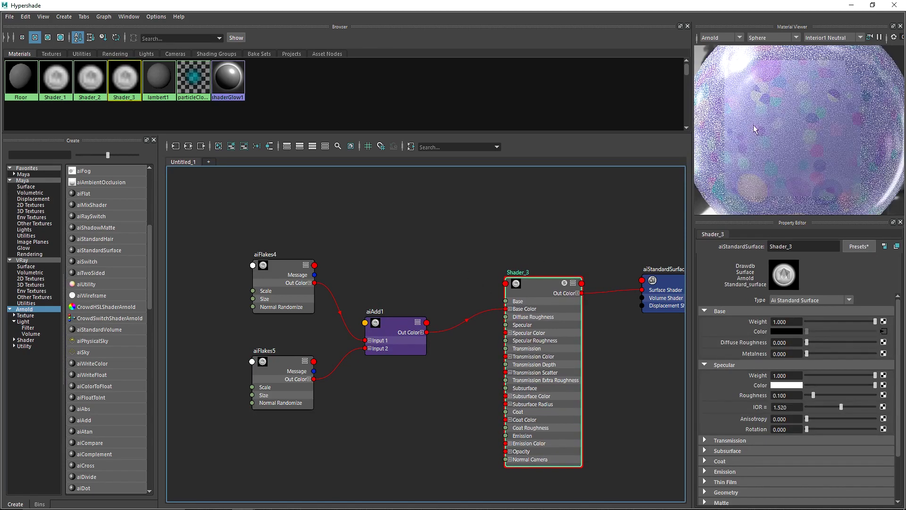
Raise aiFlakes5's Scale to 37.419 and Normal Randomize to 0.916
{"action": "left_click", "coordinate": [291, 287]}
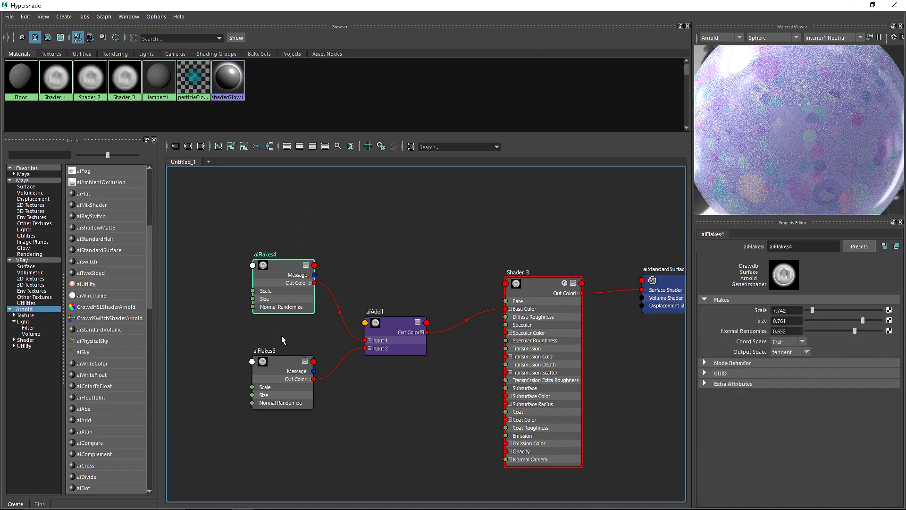
{"action": "left_click", "coordinate": [286, 364]}
{"action": "mouse_move", "coordinate": [819, 311]}
{"action": "left_mouse_down"}
{"action": "mouse_move", "coordinate": [812, 313]}
{"action": "mouse_move", "coordinate": [834, 314]}
{"action": "left_mouse_up"}
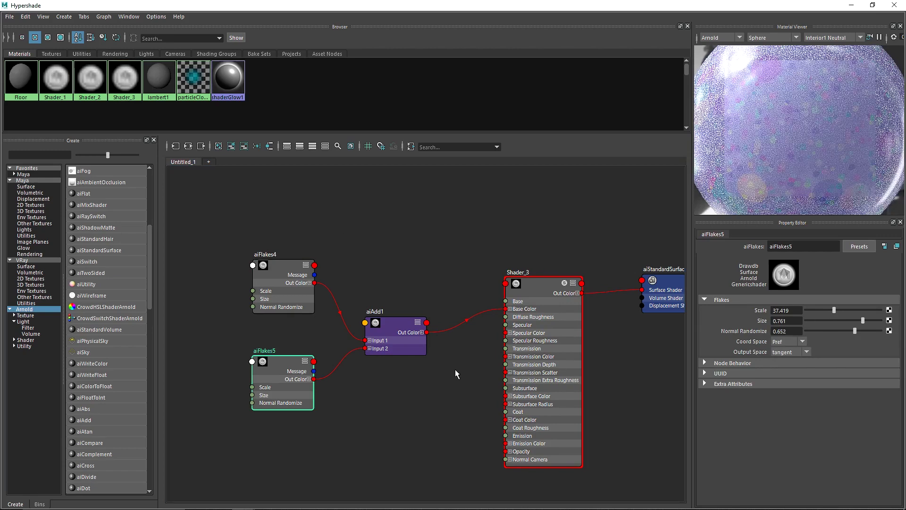
{"action": "left_click_drag", "start_coordinate": [855, 331], "coordinate": [873, 332]}
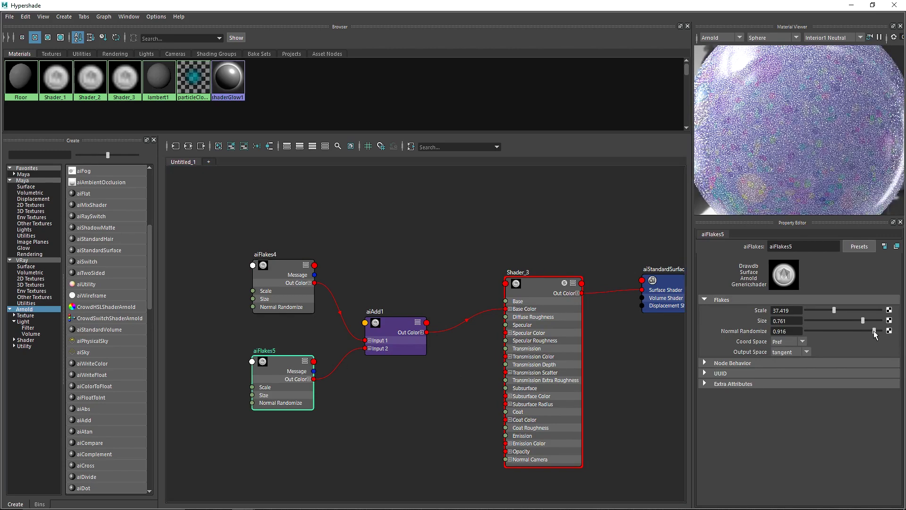
{"action": "left_click", "coordinate": [293, 271]}
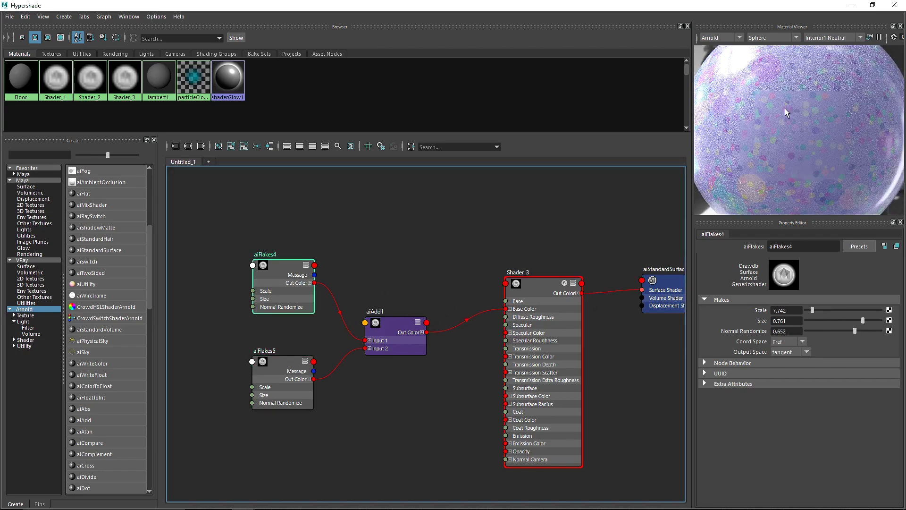
Insert aiColorCorrect3 between aiAdd1 and Shader_3 with Hue Shift -0.535
{"action": "left_click_drag", "start_coordinate": [200, 221], "coordinate": [370, 361]}
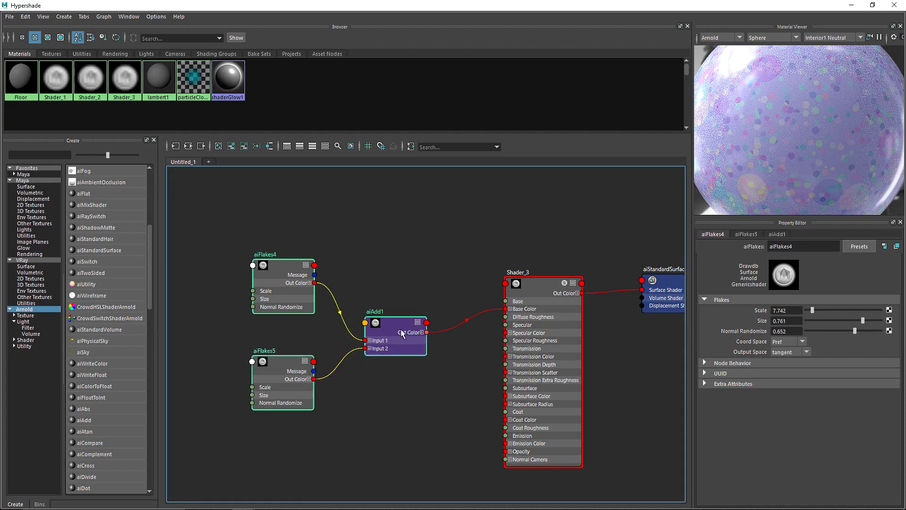
{"action": "left_click_drag", "start_coordinate": [400, 329], "coordinate": [355, 327]}
{"action": "left_click_drag", "start_coordinate": [594, 294], "coordinate": [600, 305]}
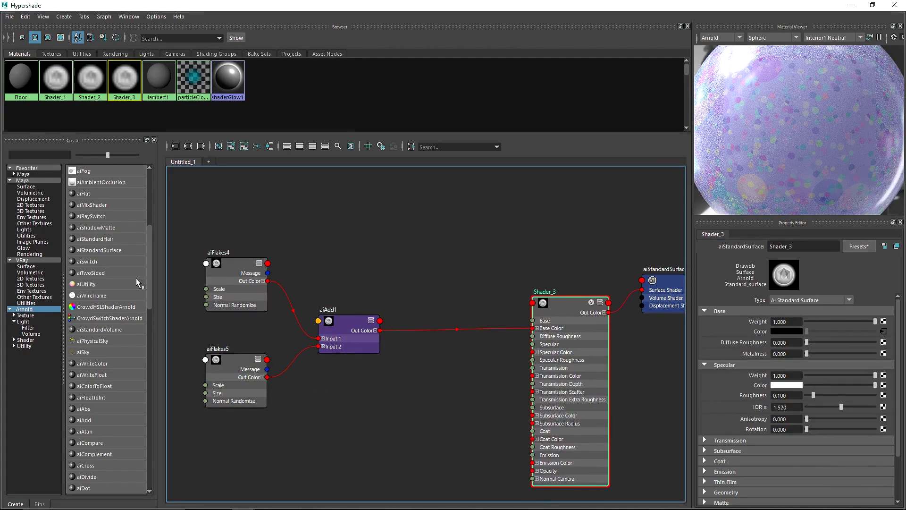
{"action": "scroll", "coordinate": [107, 331], "scroll_direction": "down", "scroll_amount": 13}
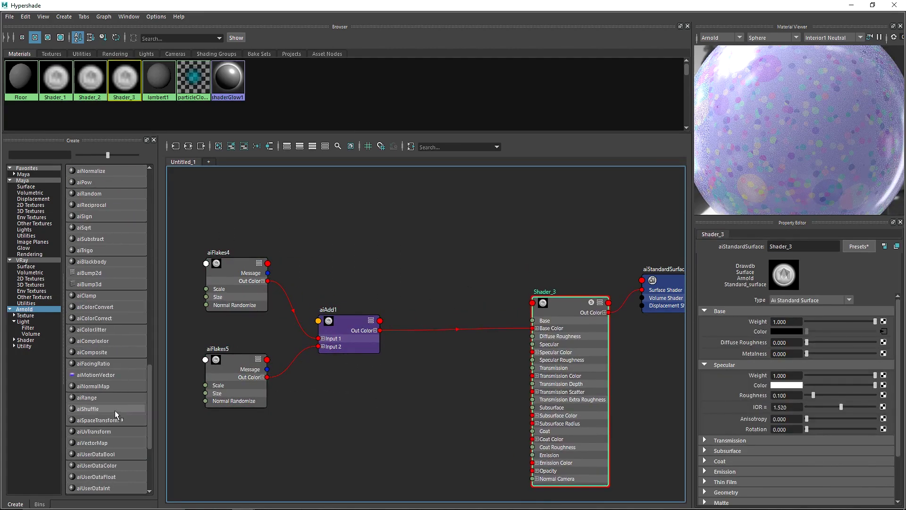
{"action": "left_click_drag", "start_coordinate": [109, 321], "coordinate": [406, 330]}
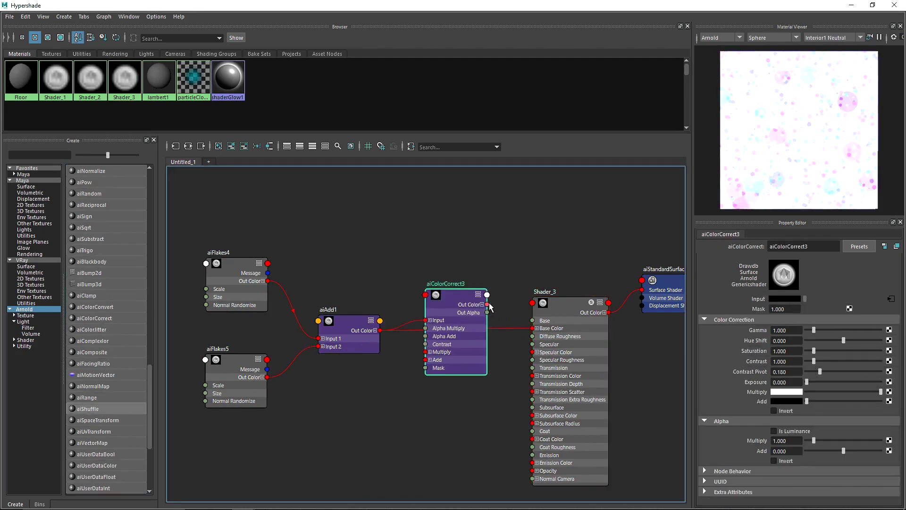
{"action": "left_click_drag", "start_coordinate": [482, 307], "coordinate": [475, 359]}
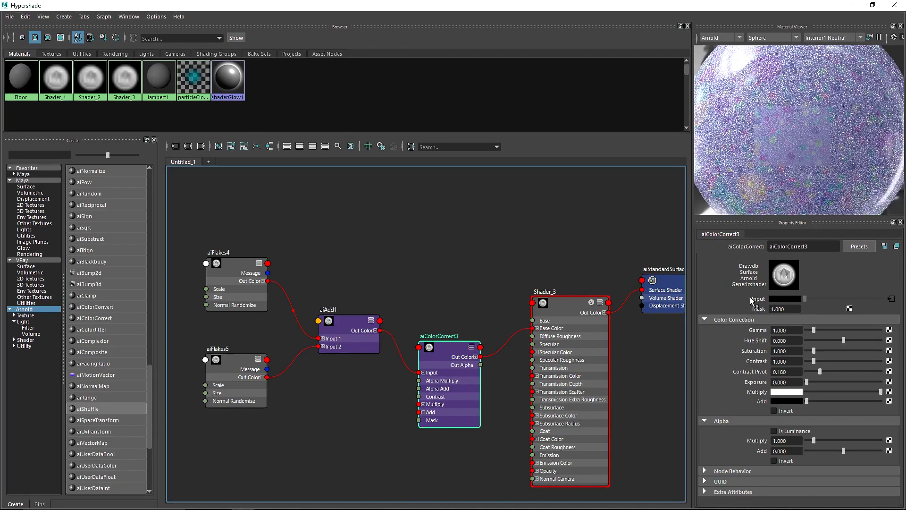
{"action": "left_click_drag", "start_coordinate": [844, 340], "coordinate": [824, 343]}
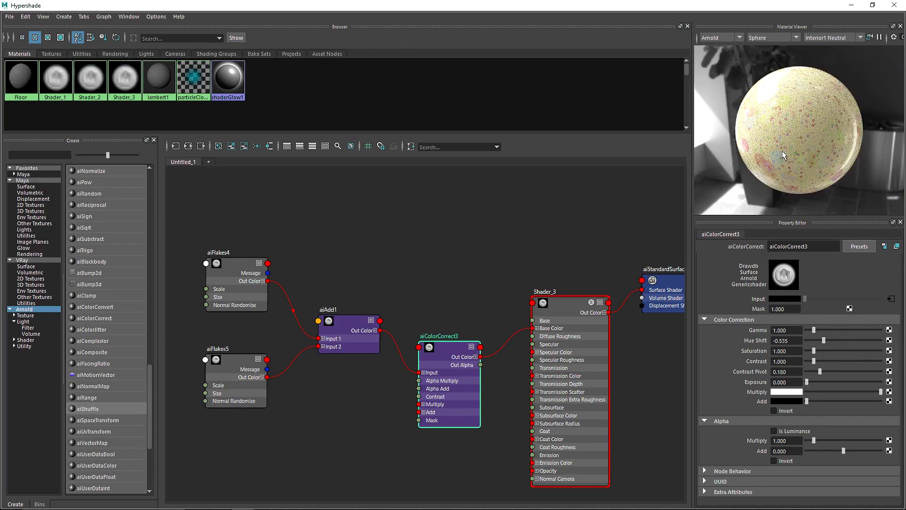
Set aiFlakes4's Size to 1.000 and its Scale to 10
{"action": "left_click", "coordinate": [232, 264]}
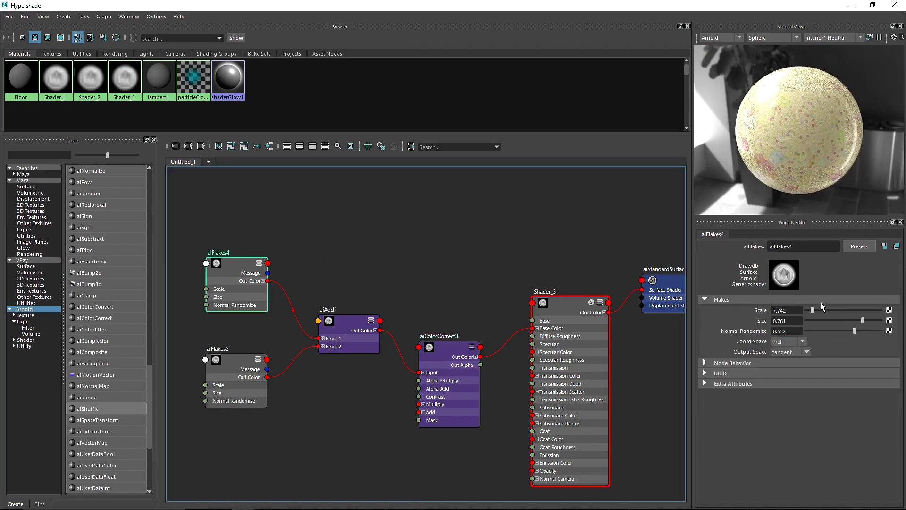
{"action": "left_click", "coordinate": [813, 308]}
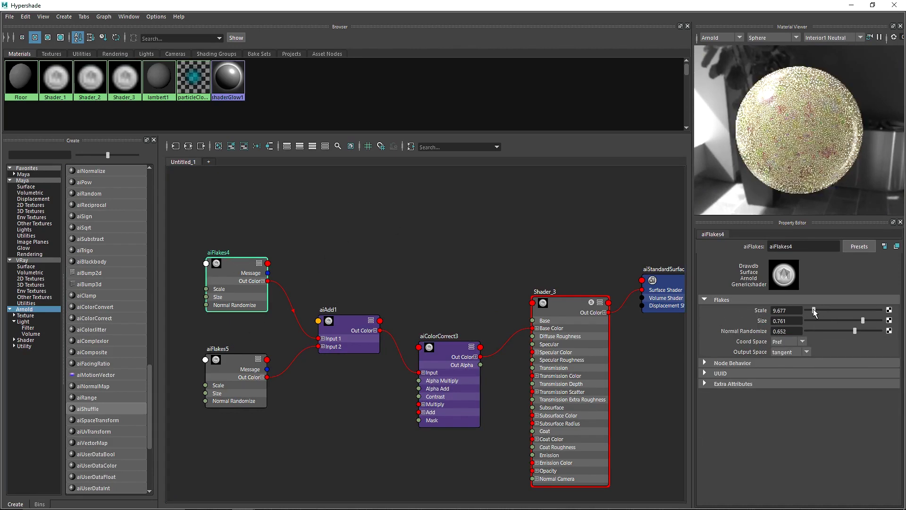
{"action": "left_click", "coordinate": [864, 321]}
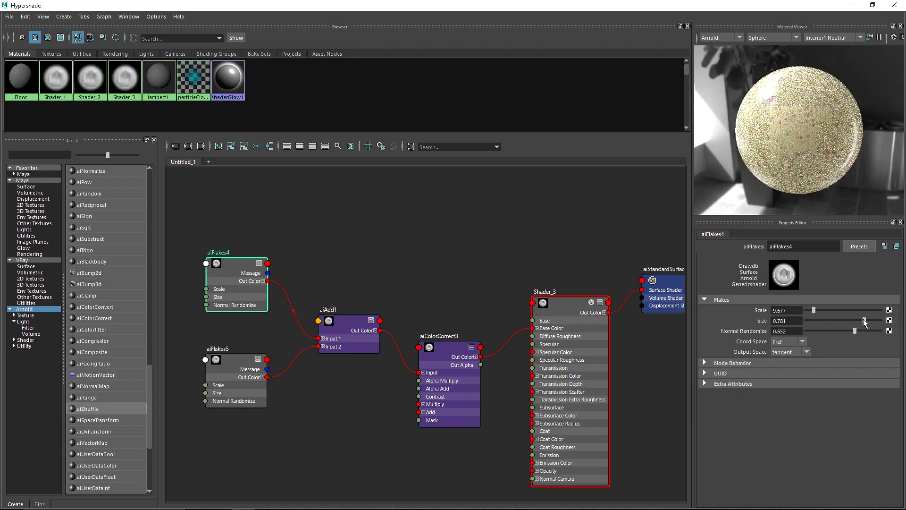
{"action": "left_click_drag", "start_coordinate": [863, 321], "coordinate": [874, 319]}
{"action": "left_click_drag", "start_coordinate": [815, 309], "coordinate": [817, 311]}
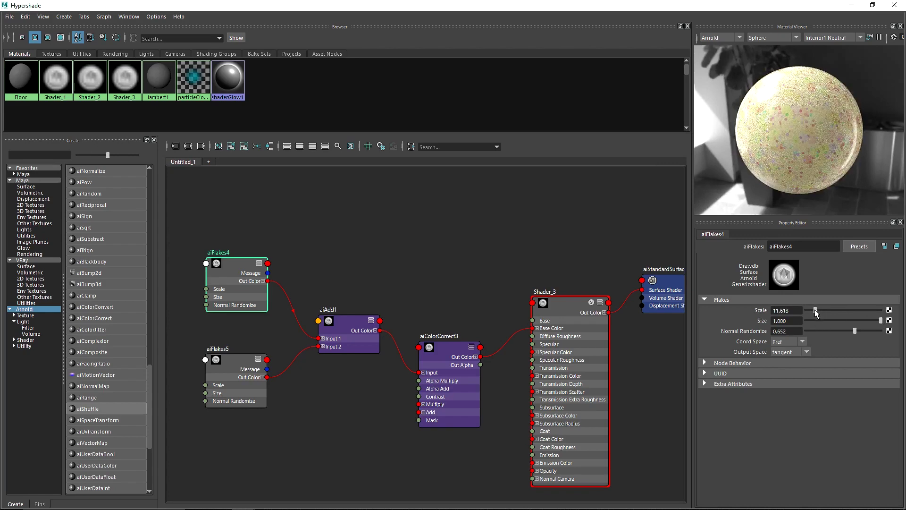
{"action": "left_click_drag", "start_coordinate": [815, 310], "coordinate": [736, 308]}
{"action": "type", "text": "1"}
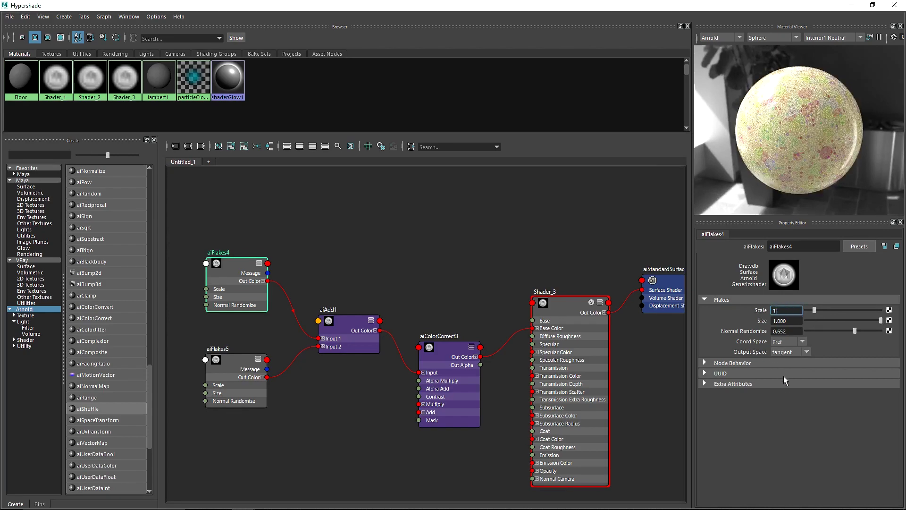
{"action": "type", "text": "0"}
{"action": "left_click", "coordinate": [786, 381]}
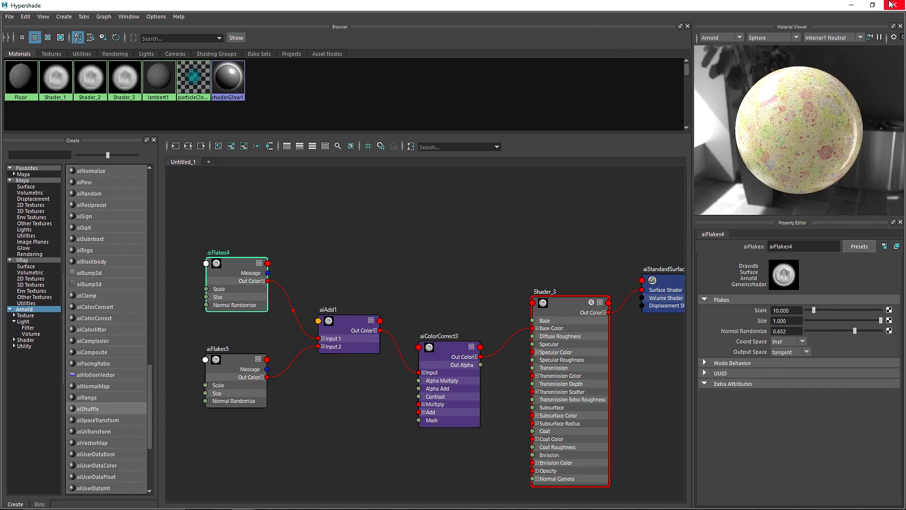
Assign the existing Shader_3 material to the cylinder
{"action": "left_click", "coordinate": [891, 4]}
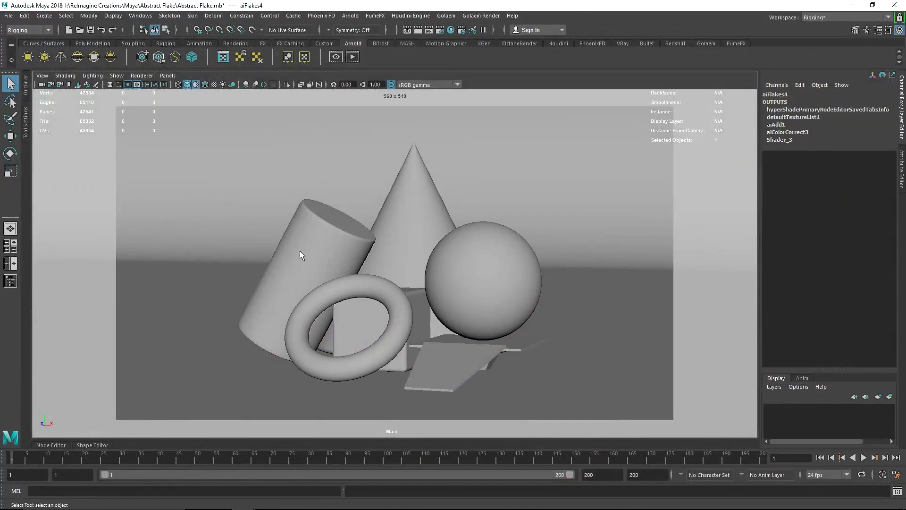
{"action": "left_click", "coordinate": [305, 232]}
{"action": "right_click_drag", "start_coordinate": [307, 228], "coordinate": [340, 481]}
{"action": "left_click", "coordinate": [370, 481]}
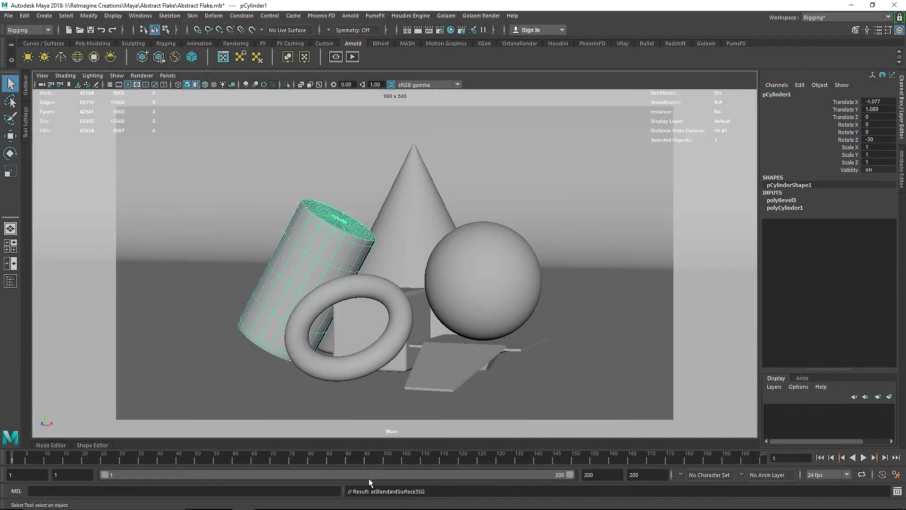
Reopen Hypershade with the Arnold node list showing in the Create panel
{"action": "left_click", "coordinate": [452, 30]}
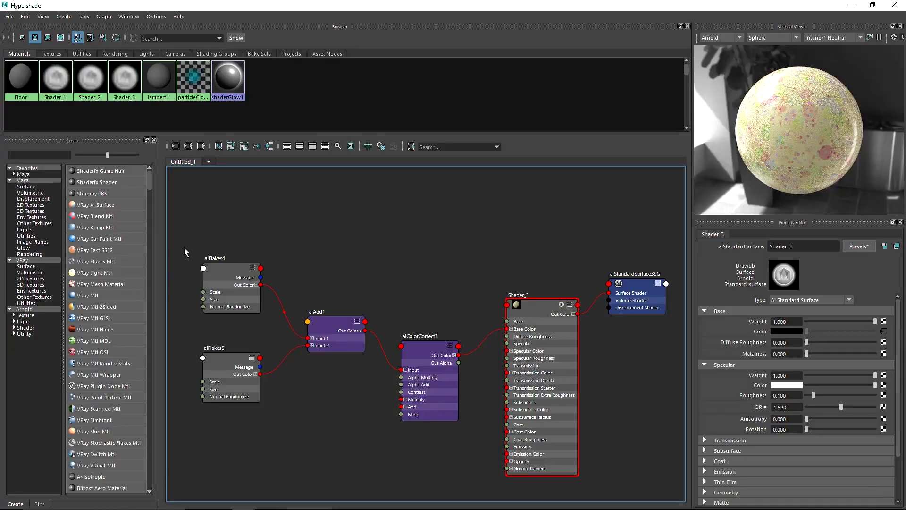
{"action": "left_click", "coordinate": [43, 309]}
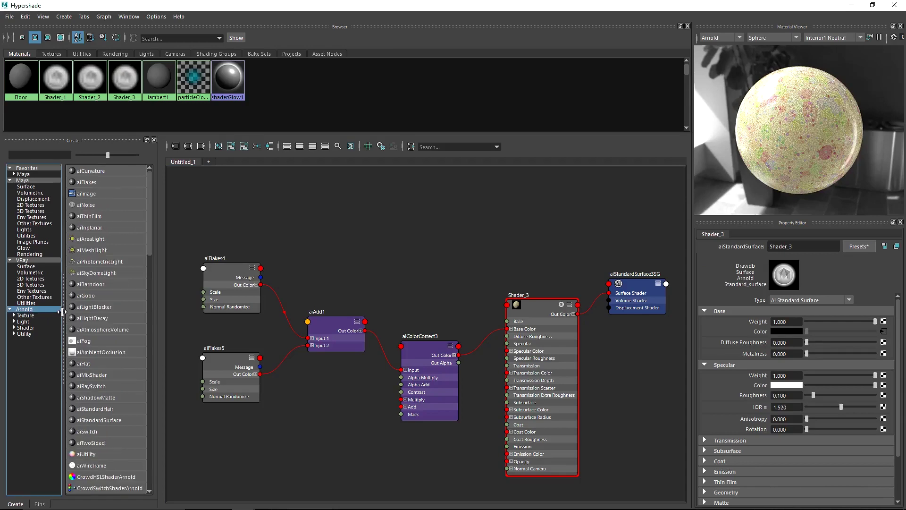
{"action": "scroll", "coordinate": [110, 357], "scroll_direction": "down", "scroll_amount": 5}
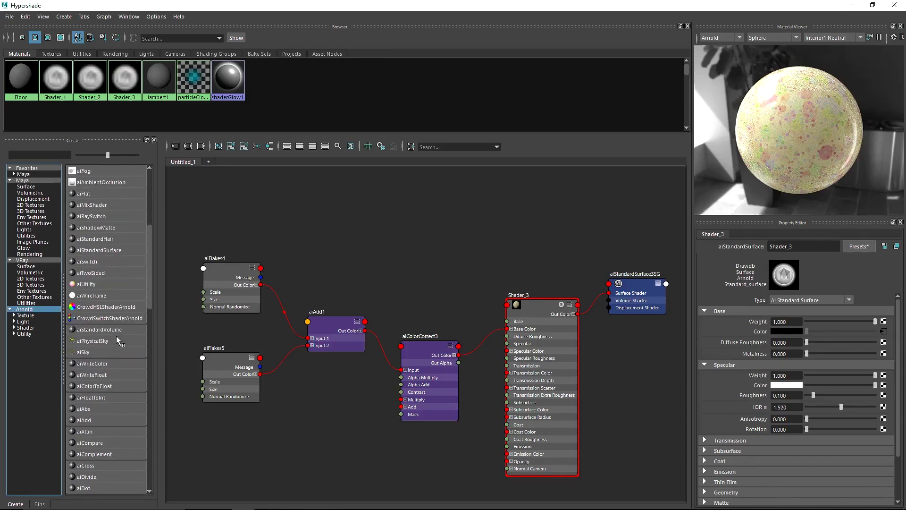
{"action": "scroll", "coordinate": [117, 339], "scroll_direction": "down", "scroll_amount": 9}
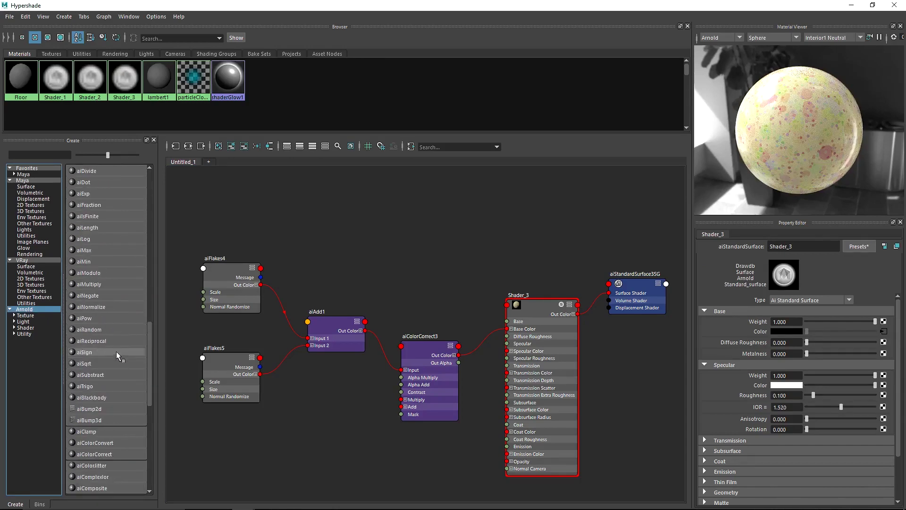
{"action": "scroll", "coordinate": [116, 348], "scroll_direction": "up", "scroll_amount": 9}
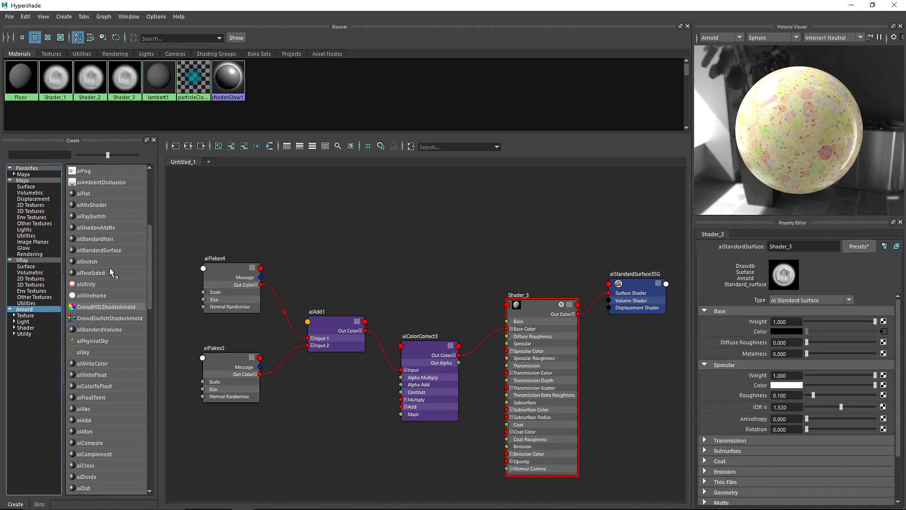
Create a new aiStandardSurface material and rename it Shader_4
{"action": "left_click", "coordinate": [111, 251]}
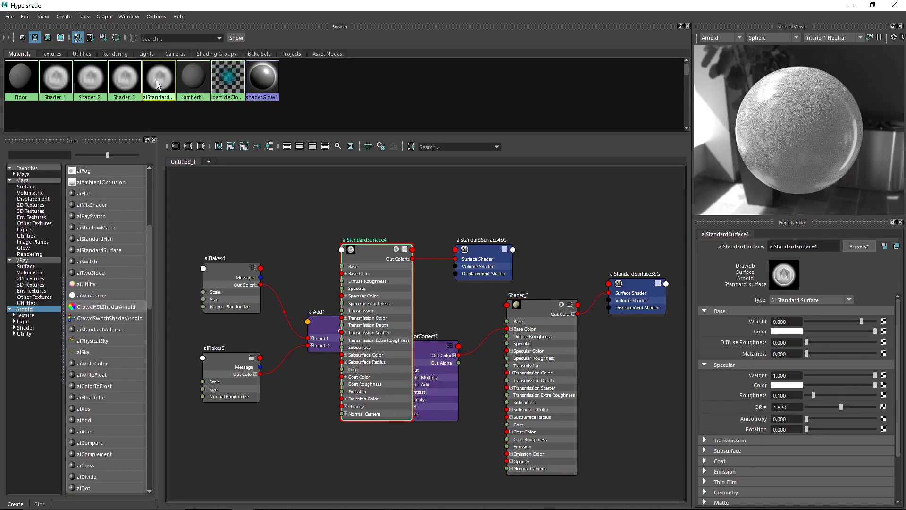
{"action": "right_click_drag", "start_coordinate": [156, 83], "coordinate": [160, 103]}
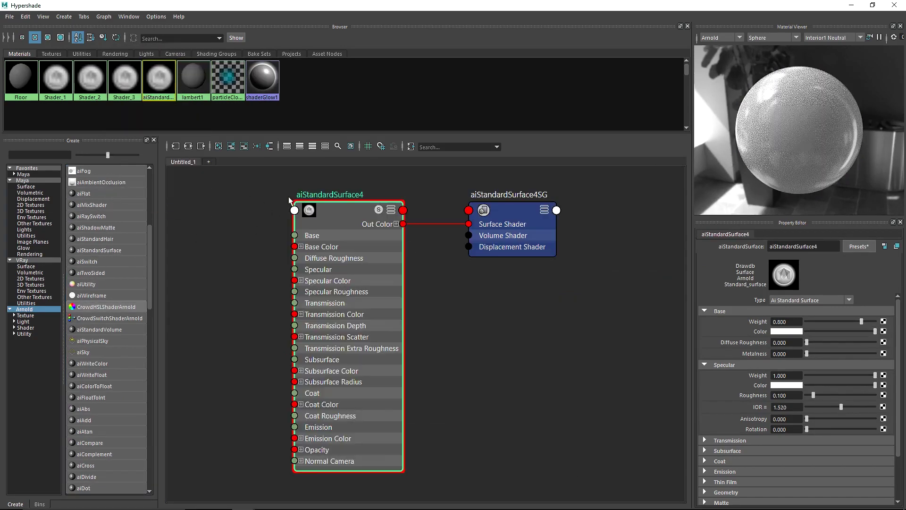
{"action": "double_click", "coordinate": [812, 244]}
{"action": "type", "text": "Shder4"}
{"action": "key", "text": "Left"}
{"action": "type", "text": "a"}
{"action": "key", "text": "Return"}
Move Shader_4 and its aiStandardSurface4SG node to the right of the graph
{"action": "left_click_drag", "start_coordinate": [542, 319], "coordinate": [427, 226]}
{"action": "left_click", "coordinate": [427, 279]}
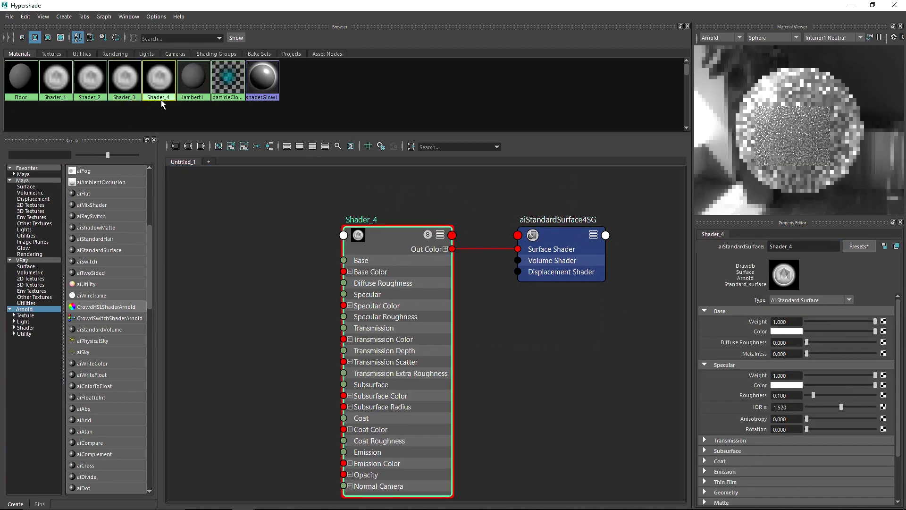
{"action": "left_click_drag", "start_coordinate": [290, 184], "coordinate": [541, 264]}
{"action": "left_click_drag", "start_coordinate": [541, 237], "coordinate": [581, 244]}
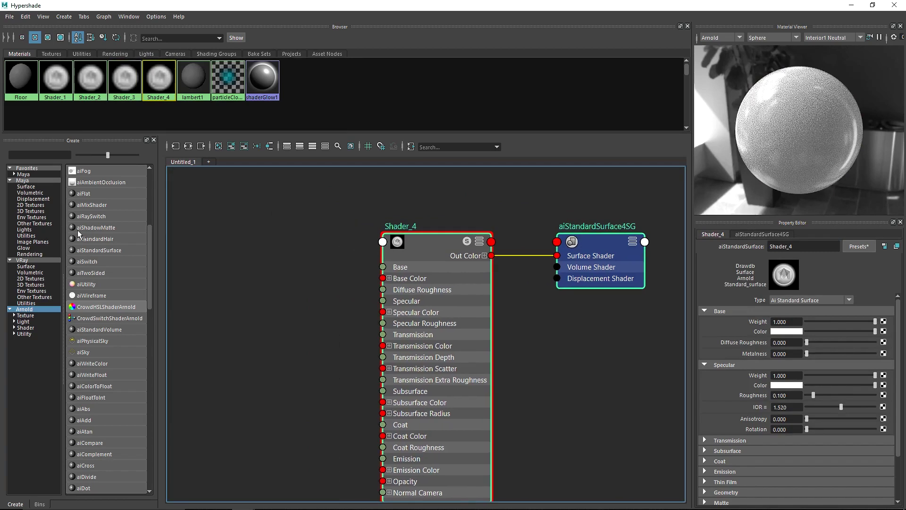
{"action": "scroll", "coordinate": [93, 211], "scroll_direction": "up", "scroll_amount": 5}
Add an aiFlakes6 texture and connect it to Shader_4's Base Color
{"action": "left_click", "coordinate": [95, 183]}
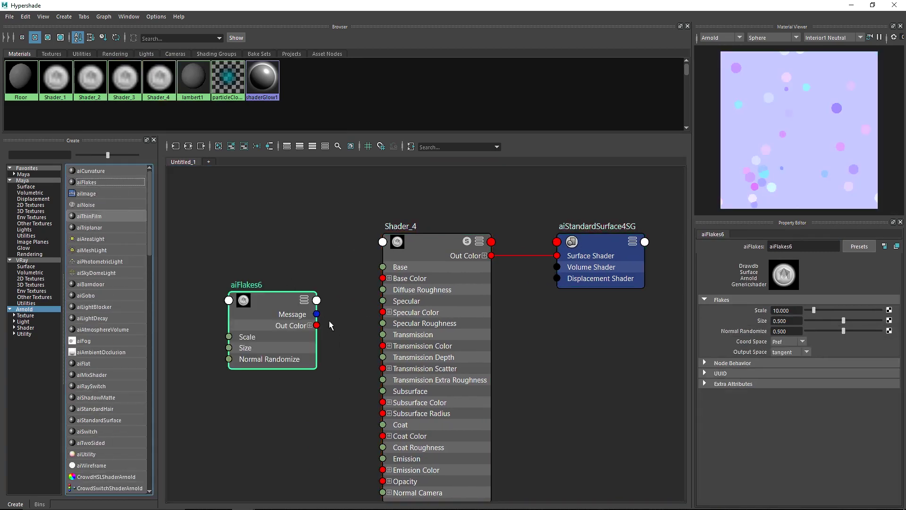
{"action": "left_click_drag", "start_coordinate": [317, 326], "coordinate": [383, 278]}
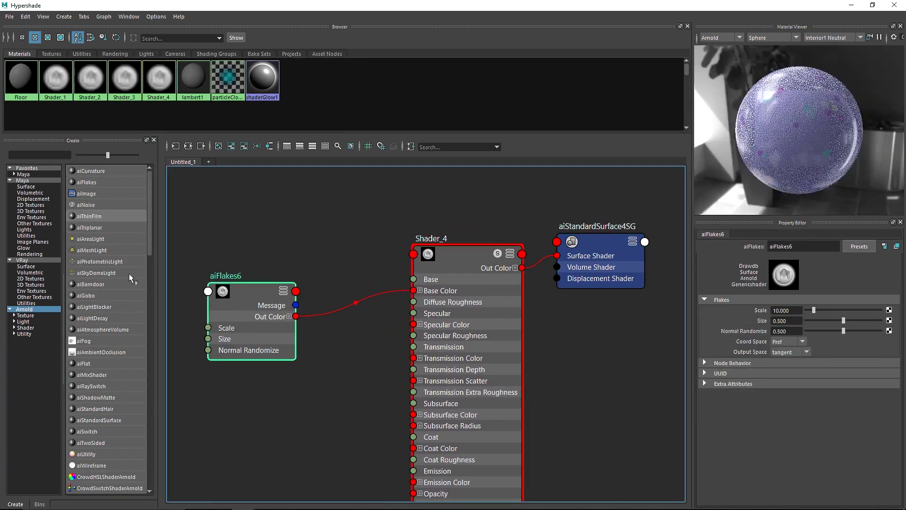
{"action": "scroll", "coordinate": [111, 386], "scroll_direction": "down", "scroll_amount": 6}
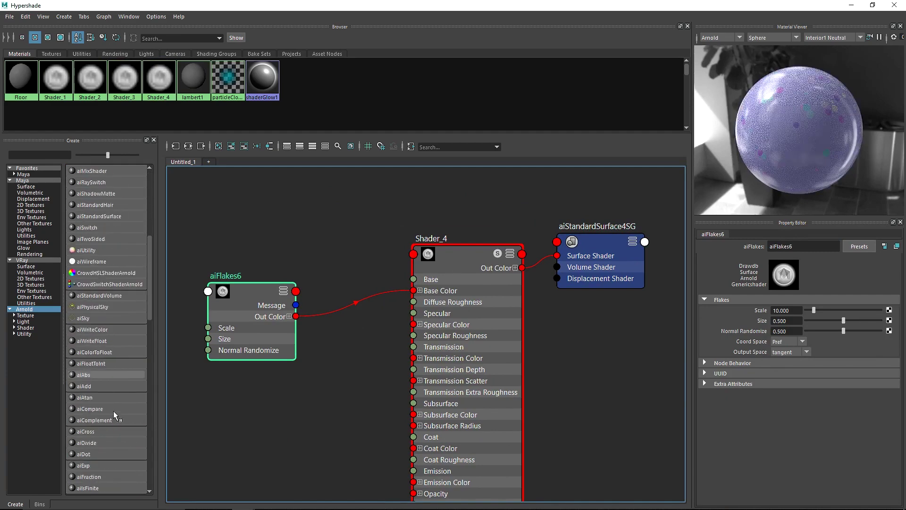
{"action": "scroll", "coordinate": [112, 410], "scroll_direction": "down", "scroll_amount": 9}
Route aiFlakes6 through a new aiColorCorrect4 node with Hue Shift -0.768
{"action": "left_click", "coordinate": [111, 418]}
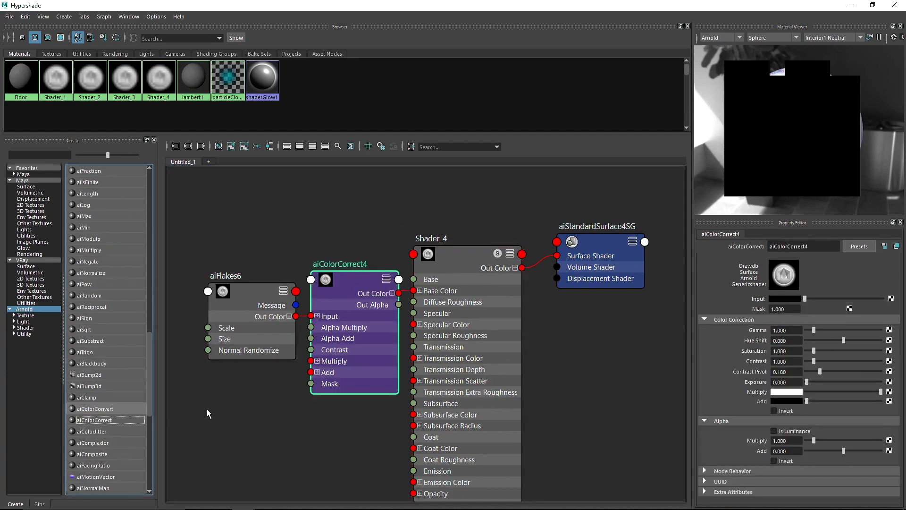
{"action": "left_click_drag", "start_coordinate": [272, 294], "coordinate": [243, 292]}
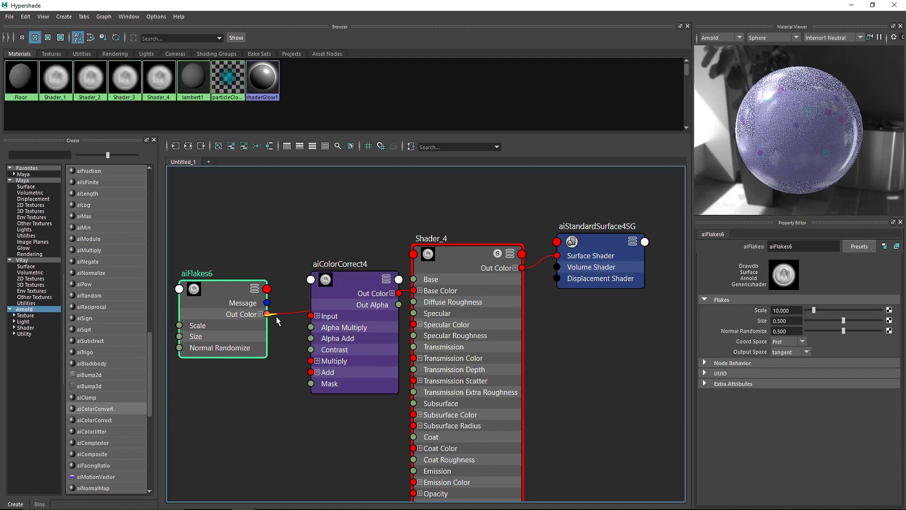
{"action": "left_click_drag", "start_coordinate": [276, 316], "coordinate": [331, 430]}
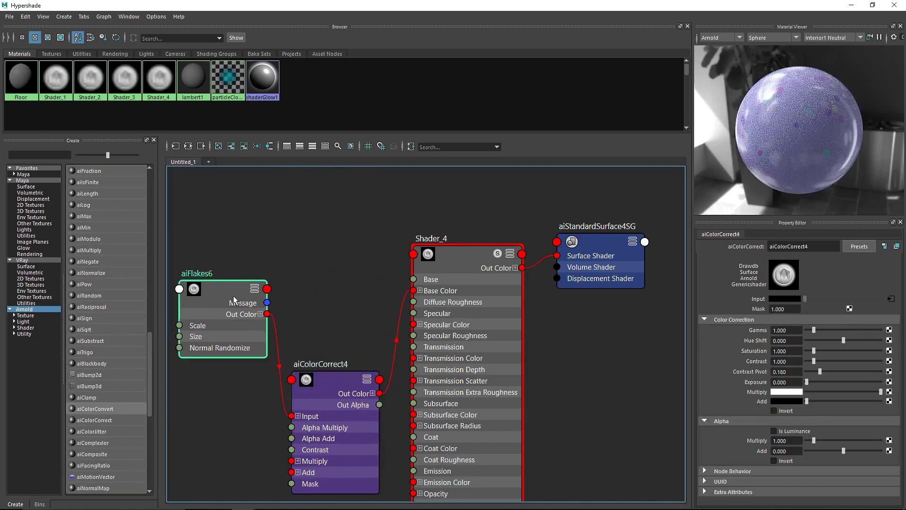
{"action": "left_click_drag", "start_coordinate": [233, 296], "coordinate": [232, 261]}
{"action": "left_click_drag", "start_coordinate": [336, 383], "coordinate": [330, 370]}
{"action": "left_click_drag", "start_coordinate": [817, 340], "coordinate": [815, 342]}
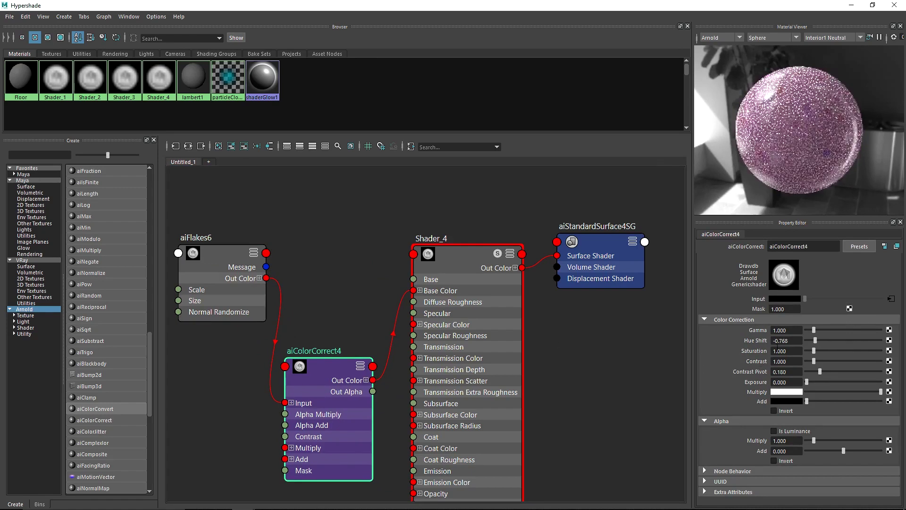
{"action": "left_click", "coordinate": [237, 257]}
Disconnect aiFlakes6 from aiColorCorrect4, and aiColorCorrect4 from Shader_4
{"action": "left_click_drag", "start_coordinate": [236, 256], "coordinate": [231, 242]}
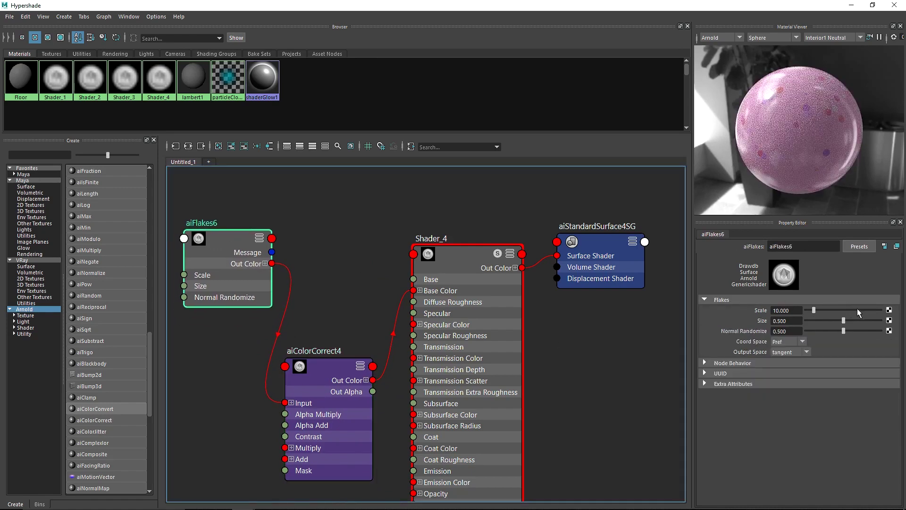
{"action": "mouse_move", "coordinate": [814, 310]}
{"action": "left_mouse_down"}
{"action": "mouse_move", "coordinate": [840, 310]}
{"action": "mouse_move", "coordinate": [815, 311]}
{"action": "left_mouse_up"}
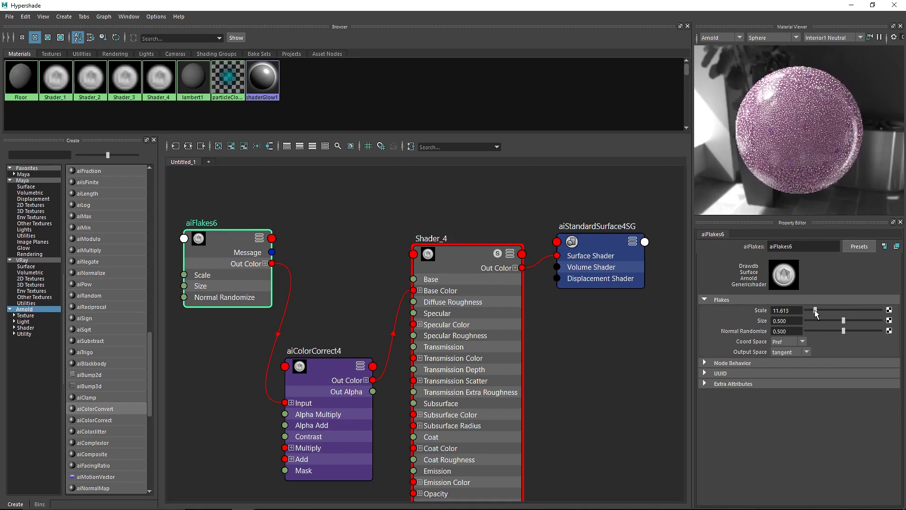
{"action": "left_click_drag", "start_coordinate": [290, 280], "coordinate": [311, 283]}
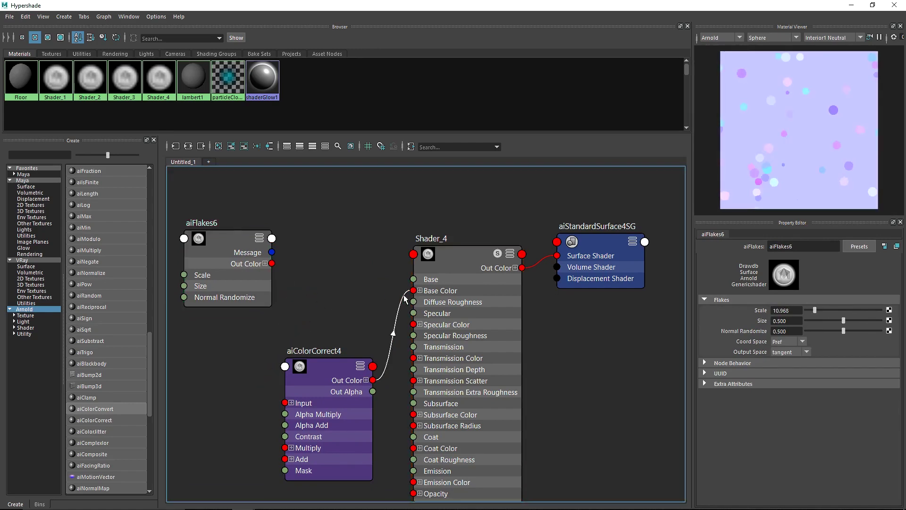
{"action": "left_click_drag", "start_coordinate": [400, 297], "coordinate": [356, 294]}
Set aiFlakes6's flake Scale to 9.032 and Size to 0.755
{"action": "middle_click_drag", "start_coordinate": [343, 297], "coordinate": [507, 288], "text": "alt"}
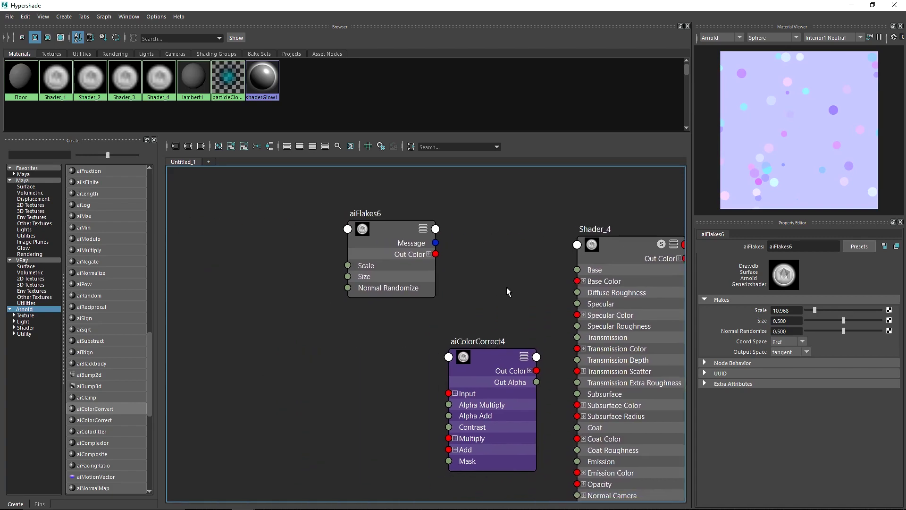
{"action": "left_click_drag", "start_coordinate": [387, 247], "coordinate": [341, 249]}
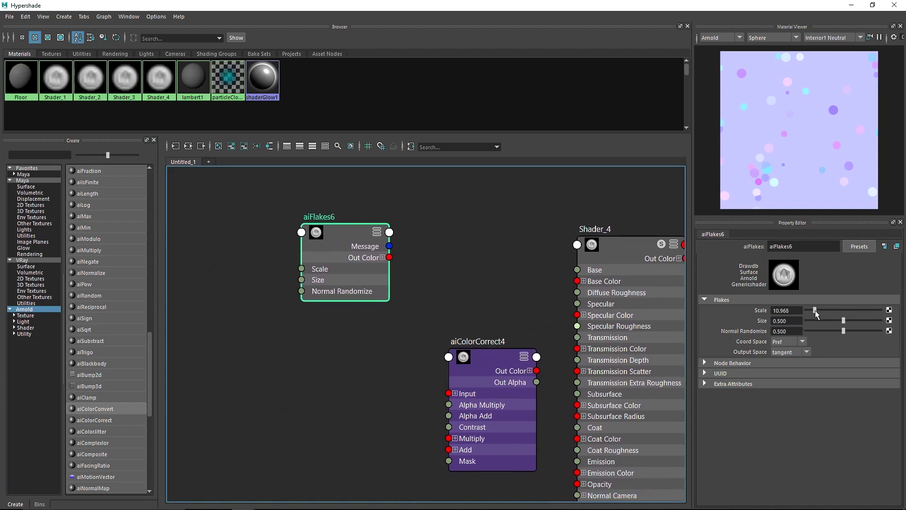
{"action": "mouse_move", "coordinate": [815, 311]}
{"action": "left_mouse_down"}
{"action": "mouse_move", "coordinate": [862, 323]}
{"action": "mouse_move", "coordinate": [813, 311]}
{"action": "left_mouse_up"}
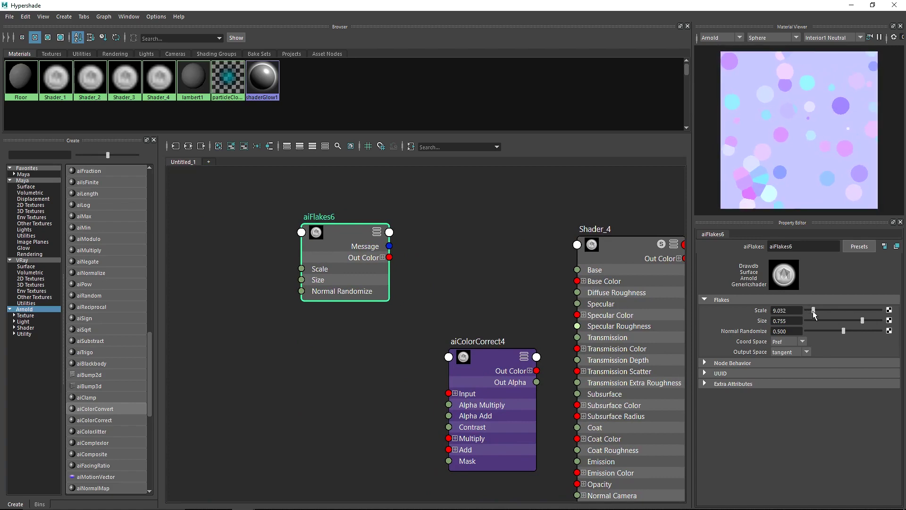
{"action": "left_click_drag", "start_coordinate": [351, 247], "coordinate": [328, 246]}
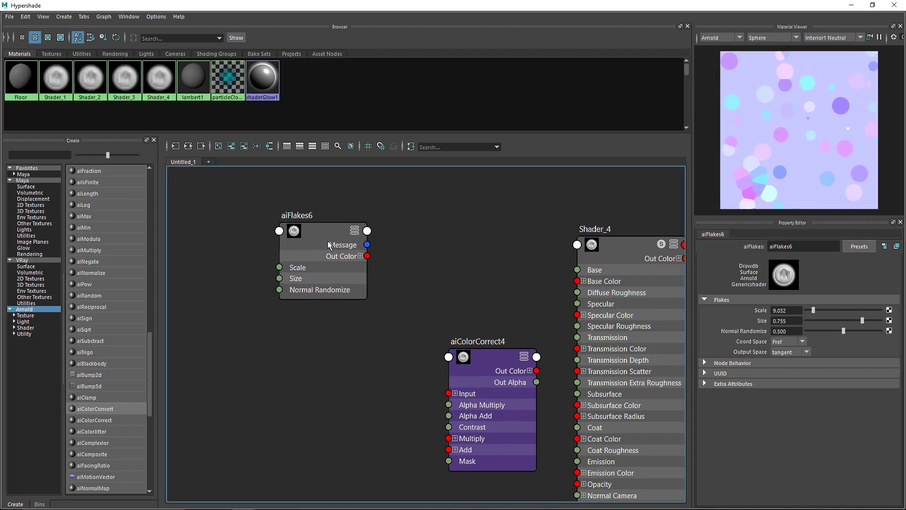
Duplicate aiFlakes6 as aiFlakes7 with Scale 29.677 and Size 0.735
{"action": "key", "text": "ctrl+d"}
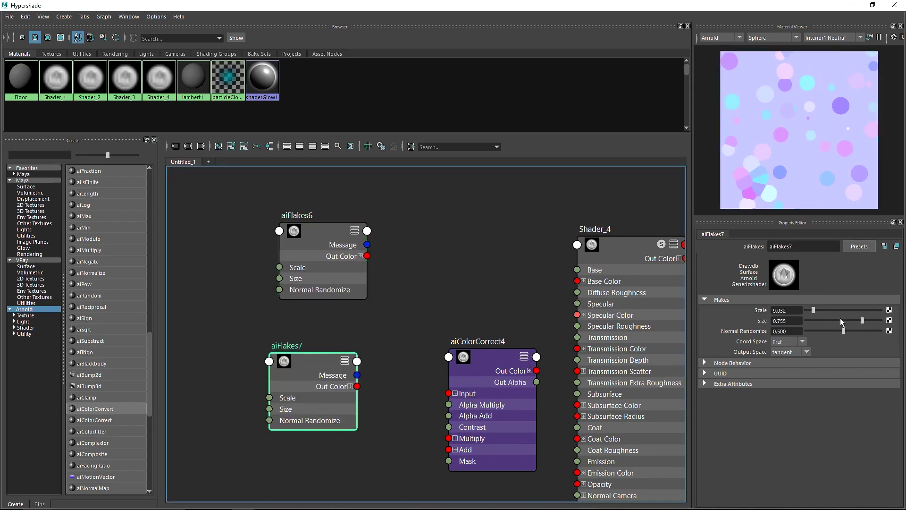
{"action": "left_click_drag", "start_coordinate": [862, 321], "coordinate": [858, 321]}
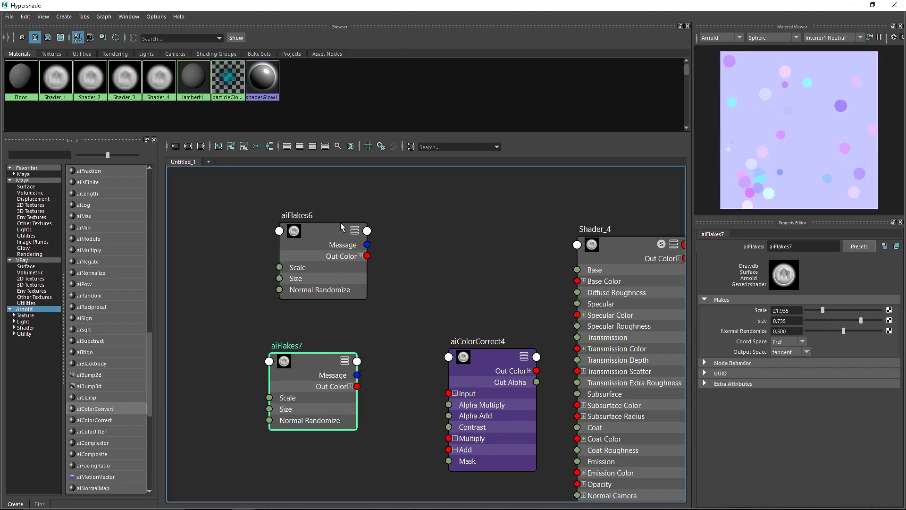
{"action": "left_click", "coordinate": [828, 310]}
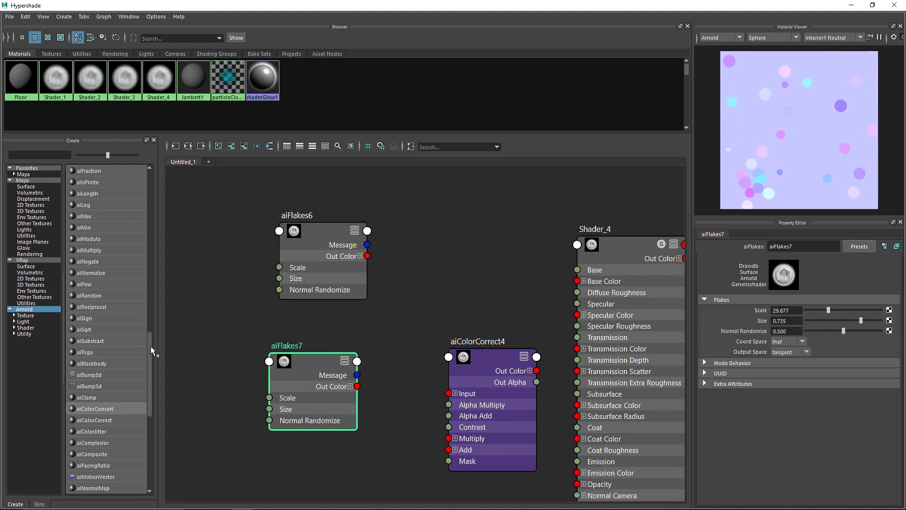
{"action": "left_click_drag", "start_coordinate": [151, 347], "coordinate": [146, 328]}
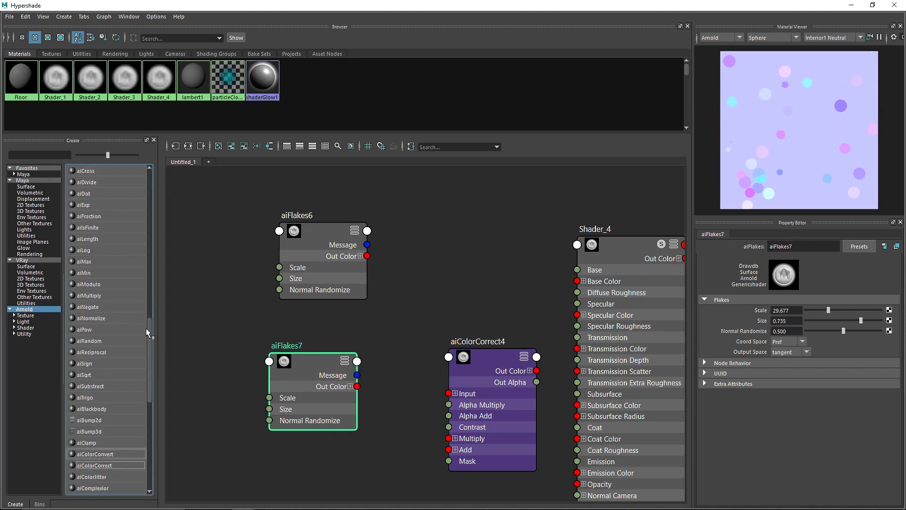
Add an aiMultiply1 node and place it between the two flakes nodes
{"action": "left_click", "coordinate": [89, 295]}
{"action": "left_click_drag", "start_coordinate": [361, 236], "coordinate": [328, 230]}
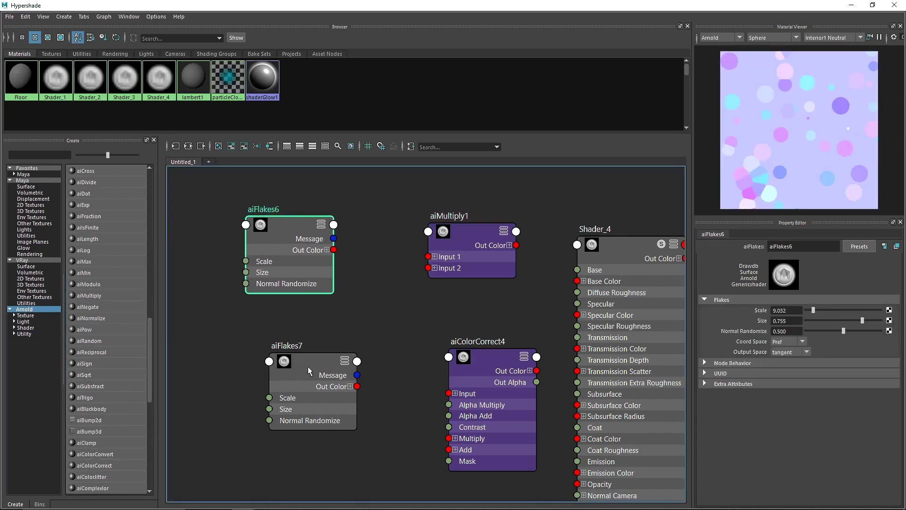
{"action": "left_click_drag", "start_coordinate": [307, 372], "coordinate": [213, 366]}
{"action": "left_click_drag", "start_coordinate": [285, 271], "coordinate": [231, 263]}
{"action": "middle_click_drag", "start_coordinate": [354, 326], "coordinate": [477, 324], "text": "alt"}
{"action": "left_click", "coordinate": [350, 357]}
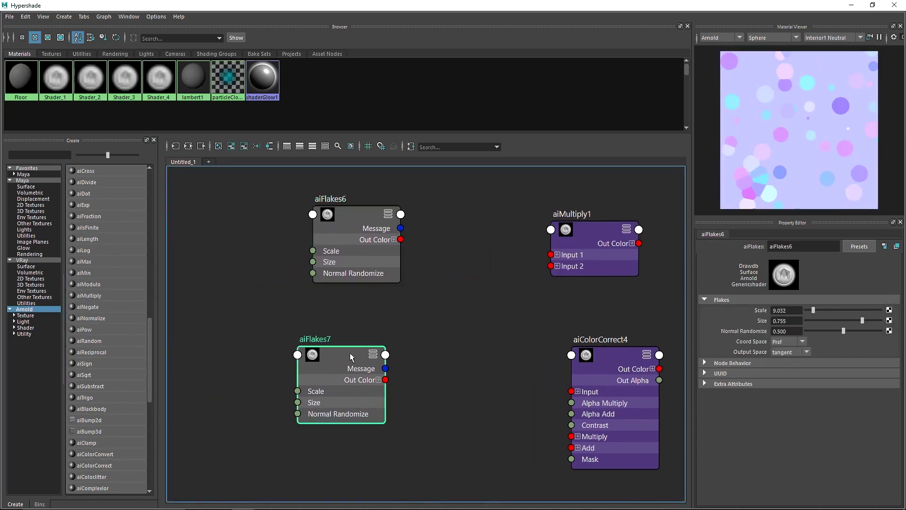
{"action": "left_click_drag", "start_coordinate": [594, 232], "coordinate": [521, 293]}
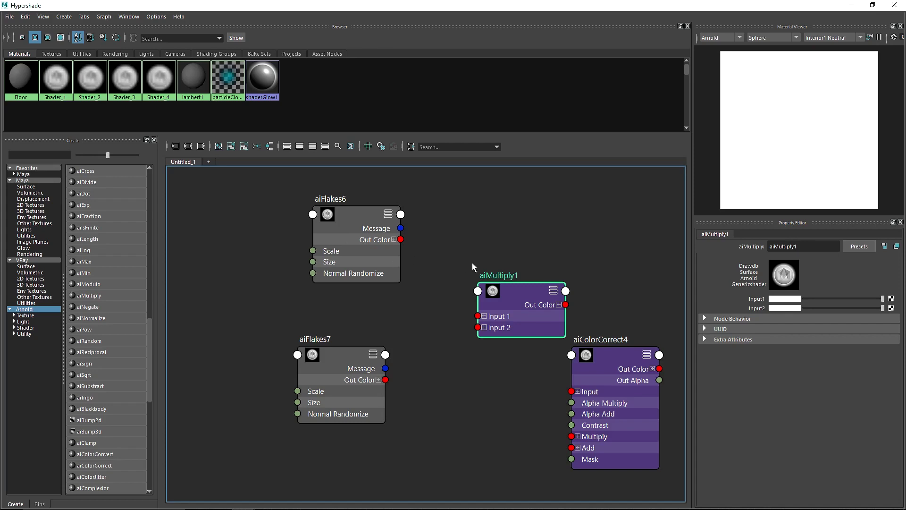
{"action": "left_click_drag", "start_coordinate": [504, 287], "coordinate": [480, 283]}
{"action": "left_click_drag", "start_coordinate": [331, 212], "coordinate": [292, 211]}
Wire aiFlakes7 into aiMultiply1 Input 2 and aiMultiply1 into aiColorCorrect4's Input
{"action": "left_click", "coordinate": [348, 350]}
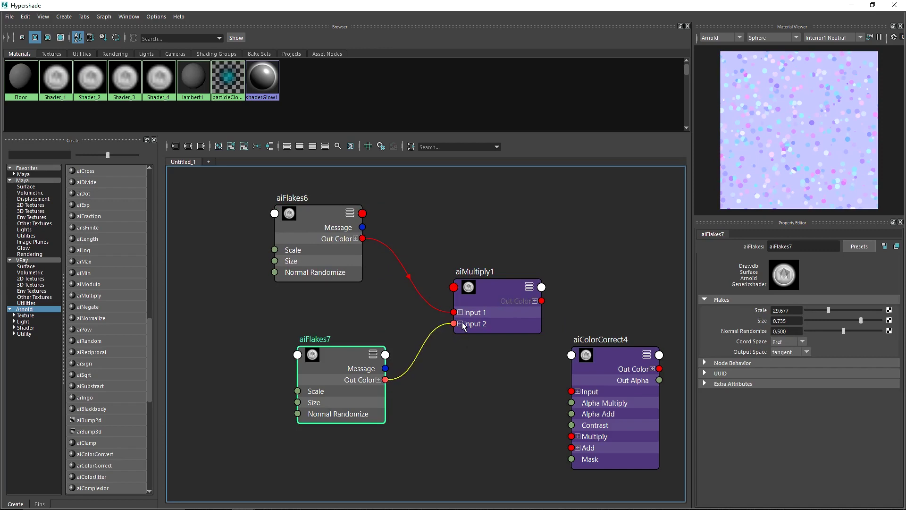
{"action": "left_click_drag", "start_coordinate": [464, 325], "coordinate": [462, 324]}
{"action": "left_click_drag", "start_coordinate": [348, 366], "coordinate": [322, 372]}
{"action": "left_click_drag", "start_coordinate": [507, 290], "coordinate": [571, 391]}
{"action": "left_click_drag", "start_coordinate": [600, 362], "coordinate": [552, 352]}
{"action": "middle_click_drag", "start_coordinate": [624, 344], "coordinate": [487, 344], "text": "alt"}
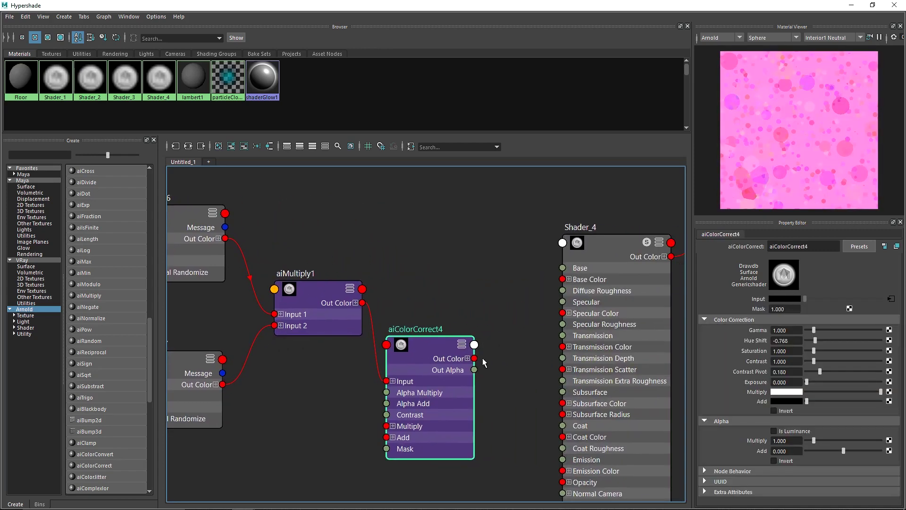
Connect aiColorCorrect4 to Shader_4's Base Color and tidy the graph layout
{"action": "left_click_drag", "start_coordinate": [474, 358], "coordinate": [563, 279]}
{"action": "scroll", "coordinate": [494, 268], "scroll_direction": "down", "scroll_amount": 4}
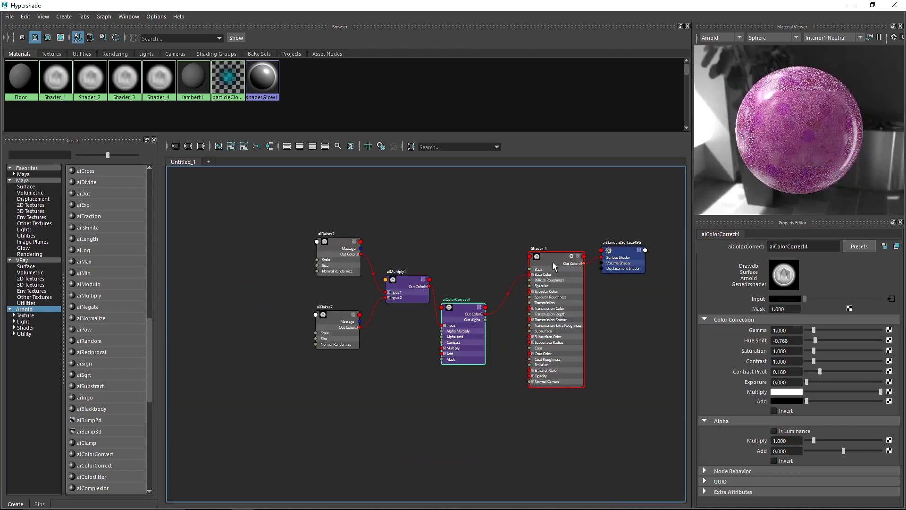
{"action": "scroll", "coordinate": [520, 251], "scroll_direction": "up", "scroll_amount": 4}
{"action": "left_click_drag", "start_coordinate": [418, 361], "coordinate": [452, 355]}
{"action": "middle_click_drag", "start_coordinate": [354, 272], "coordinate": [483, 252], "text": "alt"}
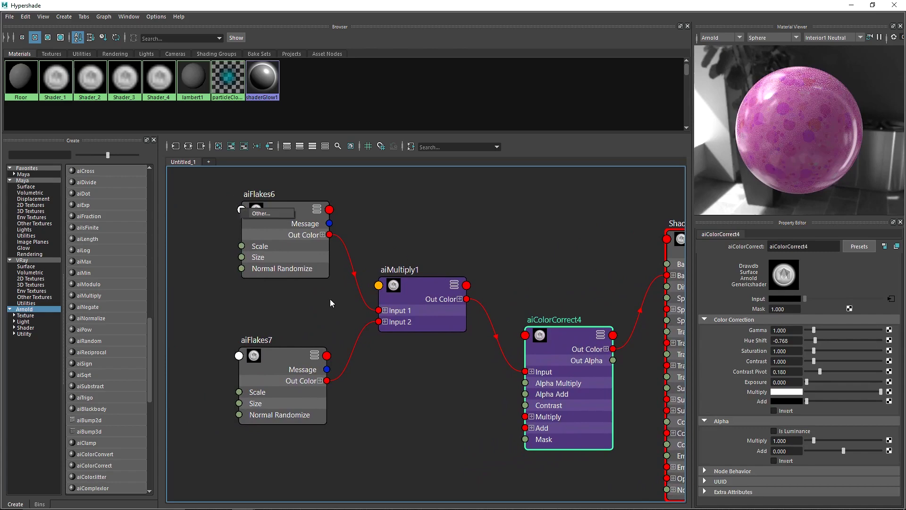
{"action": "left_click", "coordinate": [205, 218]}
{"action": "left_click_drag", "start_coordinate": [227, 253], "coordinate": [397, 354]}
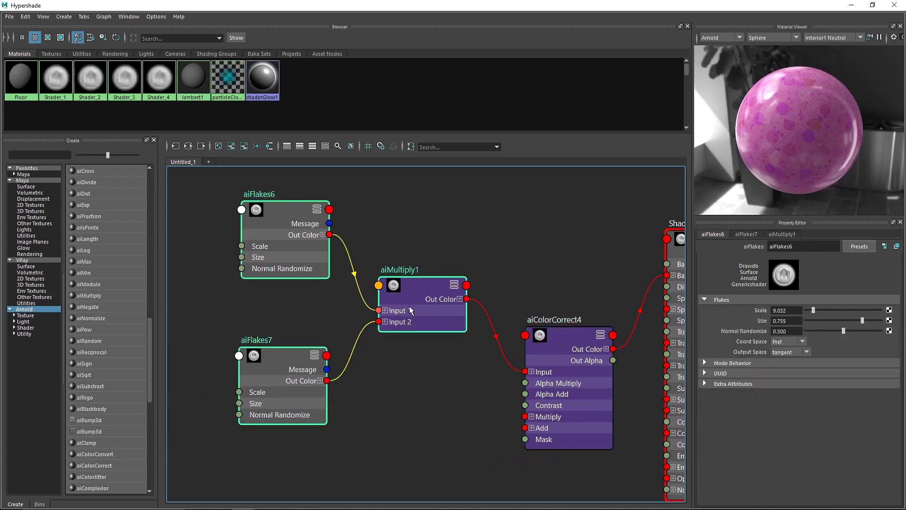
{"action": "left_click_drag", "start_coordinate": [409, 306], "coordinate": [340, 309]}
{"action": "scroll", "coordinate": [97, 335], "scroll_direction": "up", "scroll_amount": 8}
{"action": "scroll", "coordinate": [97, 335], "scroll_direction": "up", "scroll_amount": 3}
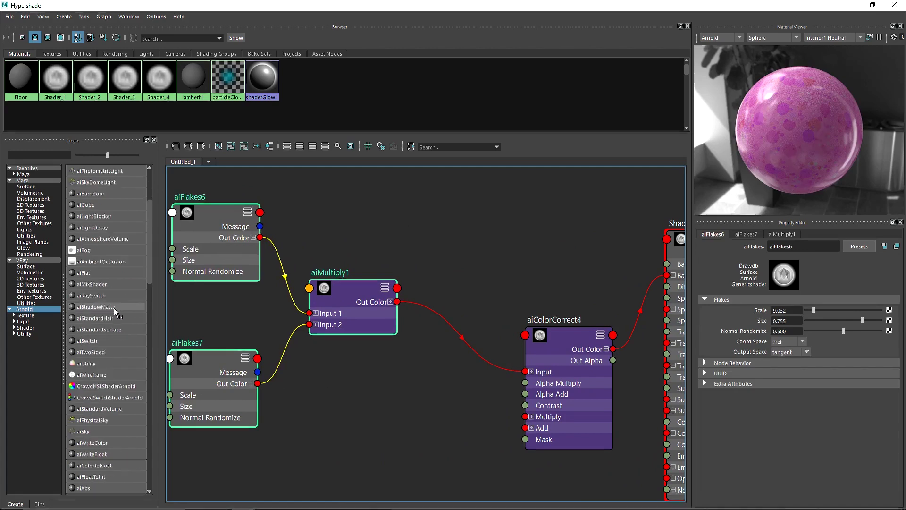
{"action": "scroll", "coordinate": [114, 308], "scroll_direction": "down", "scroll_amount": 6}
{"action": "scroll", "coordinate": [114, 308], "scroll_direction": "down", "scroll_amount": 9}
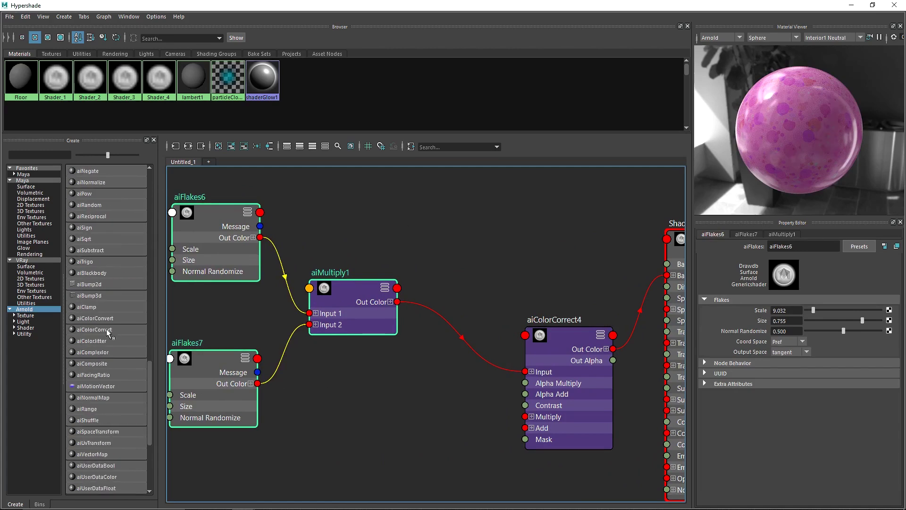
Add an aiColorCorrect5 node with Hue Shift 0.742
{"action": "left_click_drag", "start_coordinate": [107, 329], "coordinate": [386, 403]}
{"action": "left_click_drag", "start_coordinate": [473, 380], "coordinate": [524, 371]}
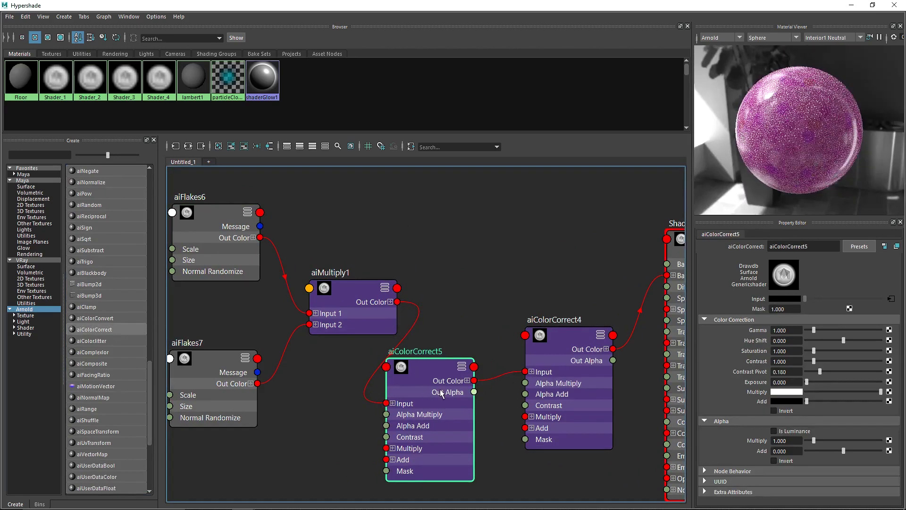
{"action": "left_click_drag", "start_coordinate": [843, 340], "coordinate": [870, 341]}
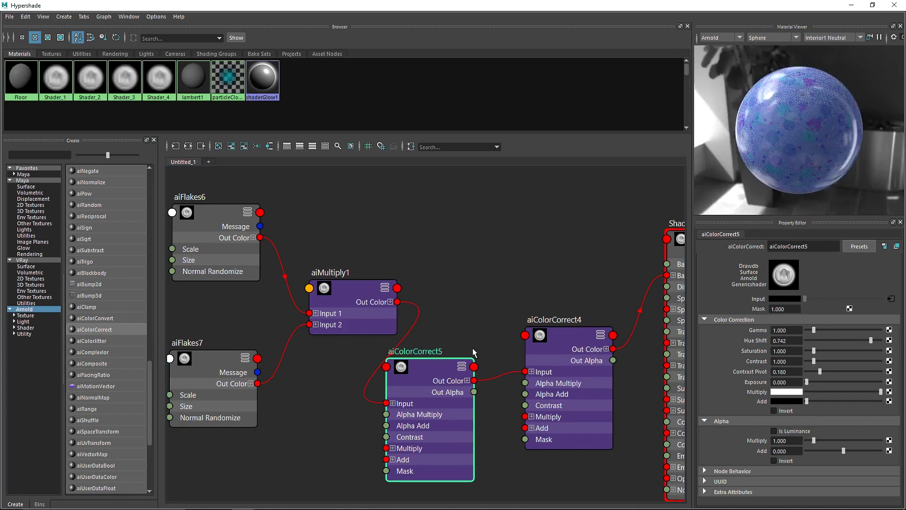
Rewire so aiFlakes6 feeds aiColorCorrect5, which feeds aiMultiply1 Input 1
{"action": "left_click", "coordinate": [406, 341]}
{"action": "key", "text": "Delete"}
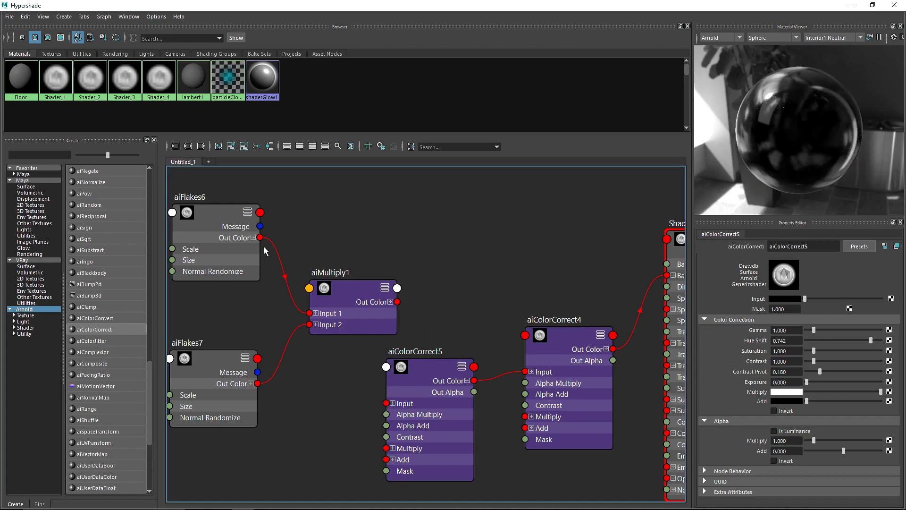
{"action": "left_click_drag", "start_coordinate": [375, 354], "coordinate": [333, 230]}
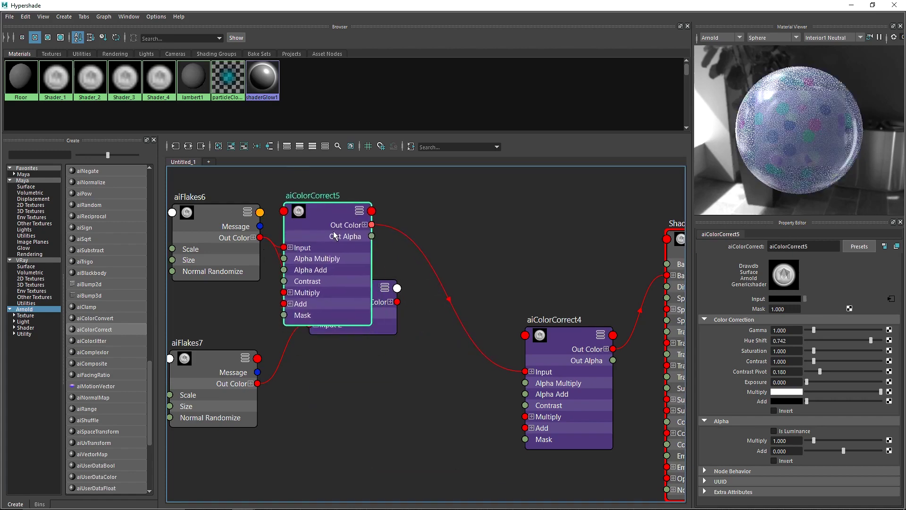
{"action": "left_click", "coordinate": [386, 293]}
{"action": "left_click_drag", "start_coordinate": [387, 296], "coordinate": [464, 351]}
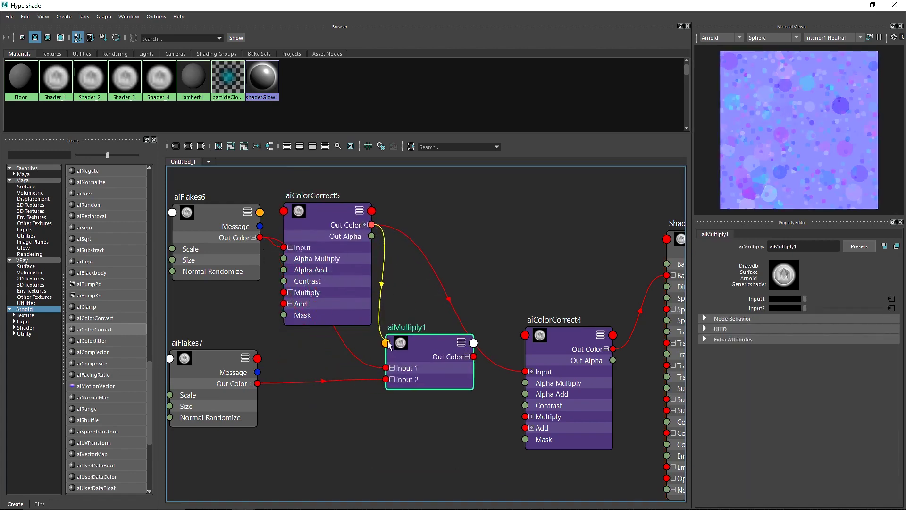
{"action": "left_click_drag", "start_coordinate": [385, 363], "coordinate": [386, 367]}
{"action": "scroll", "coordinate": [326, 325], "scroll_direction": "down", "scroll_amount": 2}
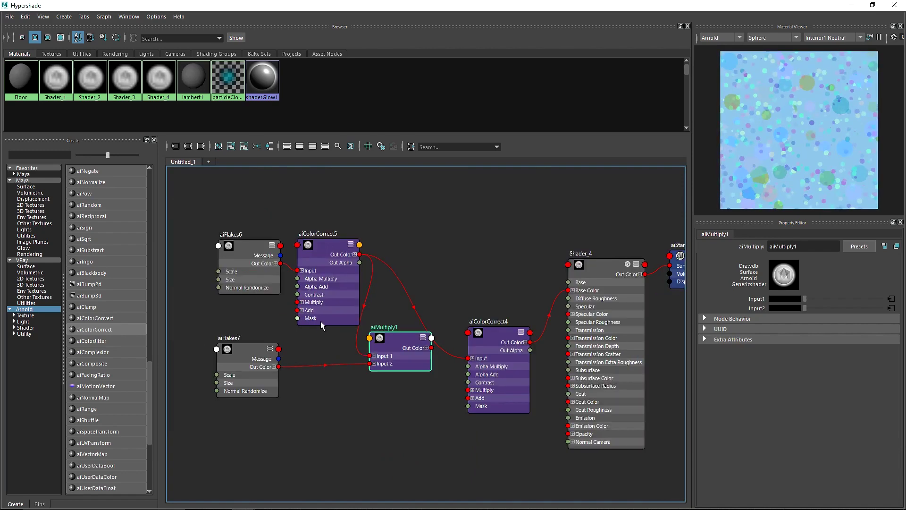
Rearrange the nodes and feed aiMultiply1's output into aiColorCorrect4's Input
{"action": "left_click", "coordinate": [370, 338]}
{"action": "left_click", "coordinate": [285, 258]}
{"action": "left_click_drag", "start_coordinate": [306, 259], "coordinate": [308, 259]}
{"action": "left_click_drag", "start_coordinate": [311, 247], "coordinate": [272, 229]}
{"action": "left_click_drag", "start_coordinate": [408, 339], "coordinate": [468, 358]}
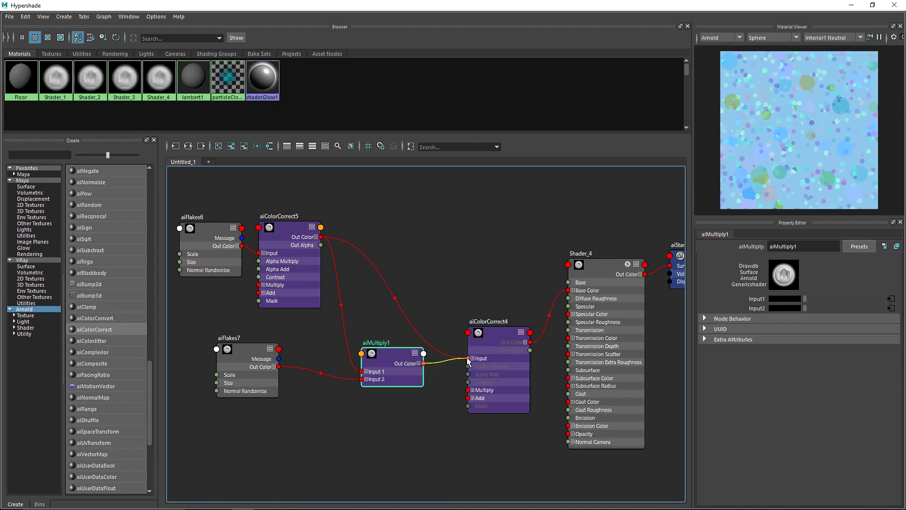
{"action": "left_click", "coordinate": [300, 237]}
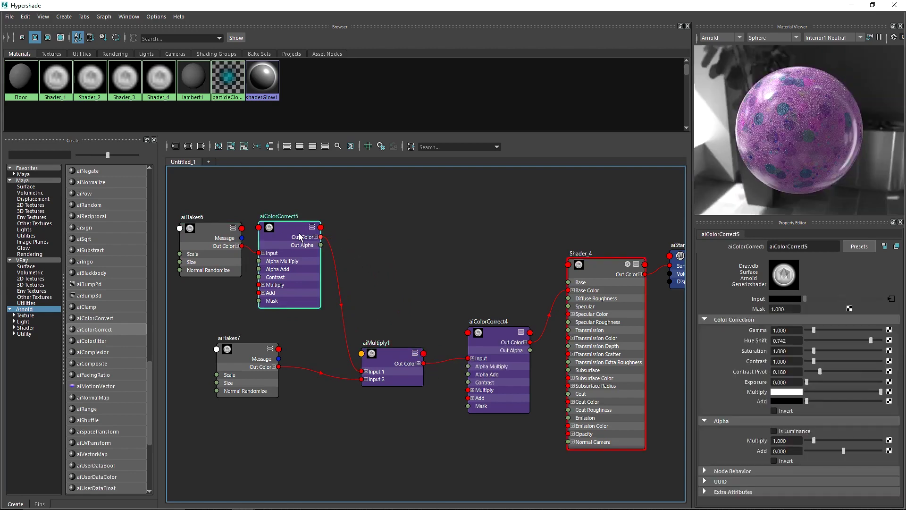
Delete the wires going into aiMultiply1 Input 1 and Input 2
{"action": "left_click", "coordinate": [358, 378]}
{"action": "key", "text": "Delete"}
{"action": "left_click", "coordinate": [357, 371]}
{"action": "key", "text": "Delete"}
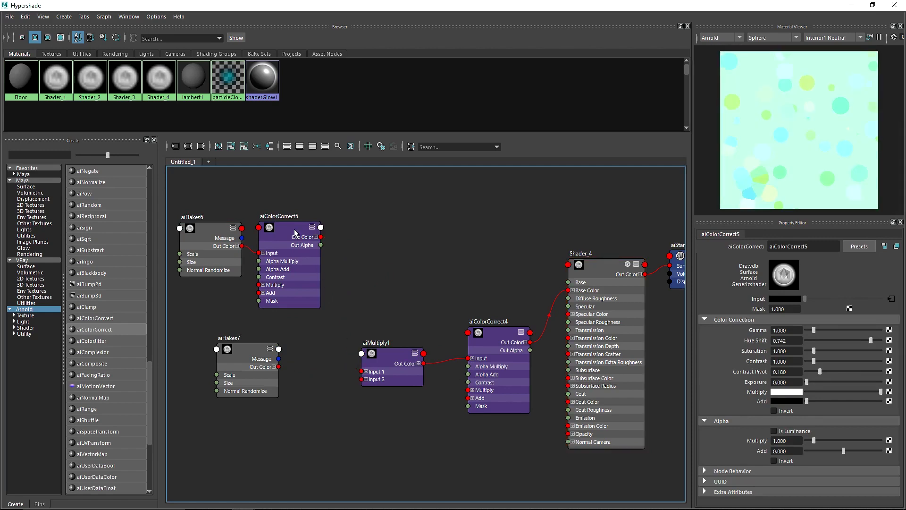
{"action": "left_click_drag", "start_coordinate": [297, 226], "coordinate": [333, 225]}
Check both flakes nodes' settings and reconnect aiFlakes6 to aiColorCorrect5's Input
{"action": "left_click", "coordinate": [214, 234]}
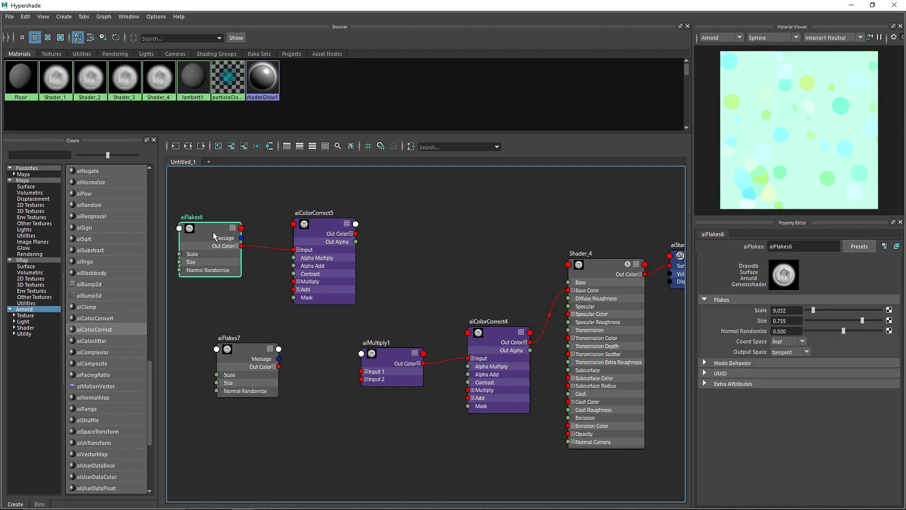
{"action": "left_click", "coordinate": [241, 361]}
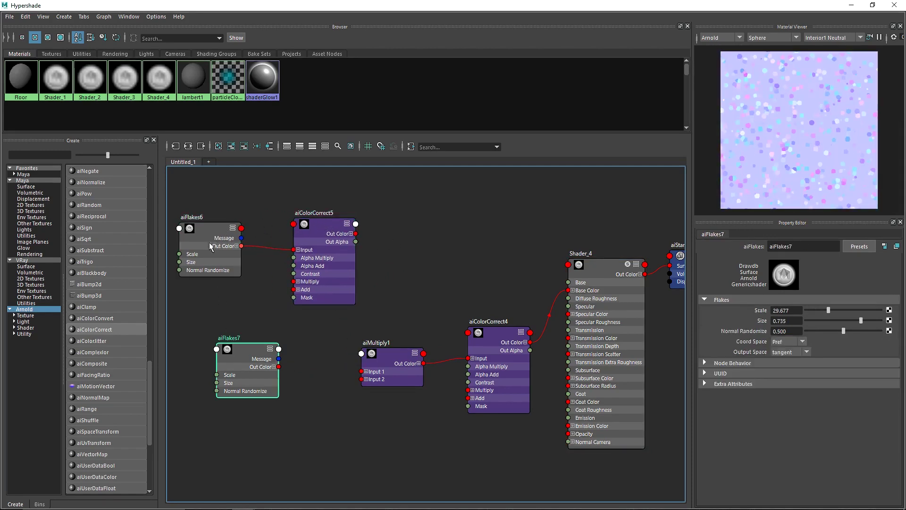
{"action": "left_click", "coordinate": [207, 229]}
{"action": "left_click", "coordinate": [264, 247]}
{"action": "key", "text": "Delete"}
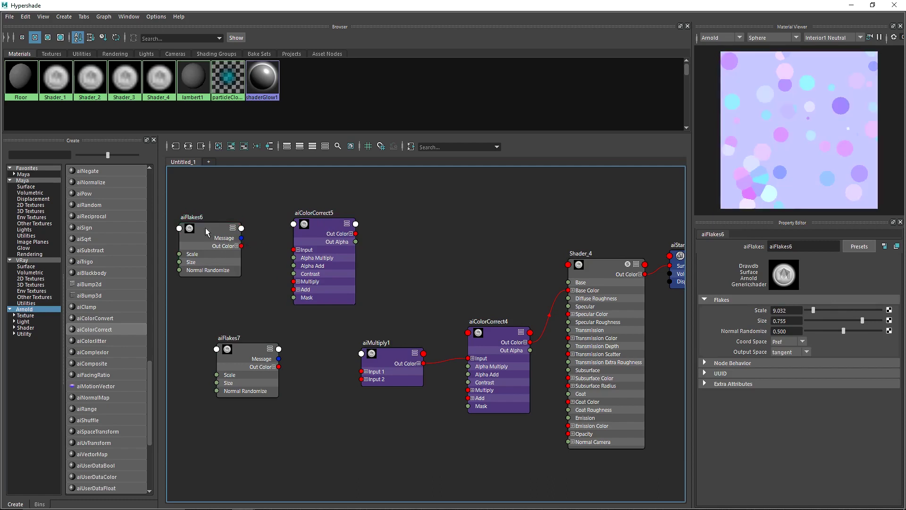
{"action": "left_click_drag", "start_coordinate": [241, 246], "coordinate": [293, 250]}
Set aiColorCorrect5's Hue Shift to -0.690 and wire aiColorCorrect5 and aiFlakes7 into aiMultiply1 Inputs 1 and 2
{"action": "left_click", "coordinate": [316, 234]}
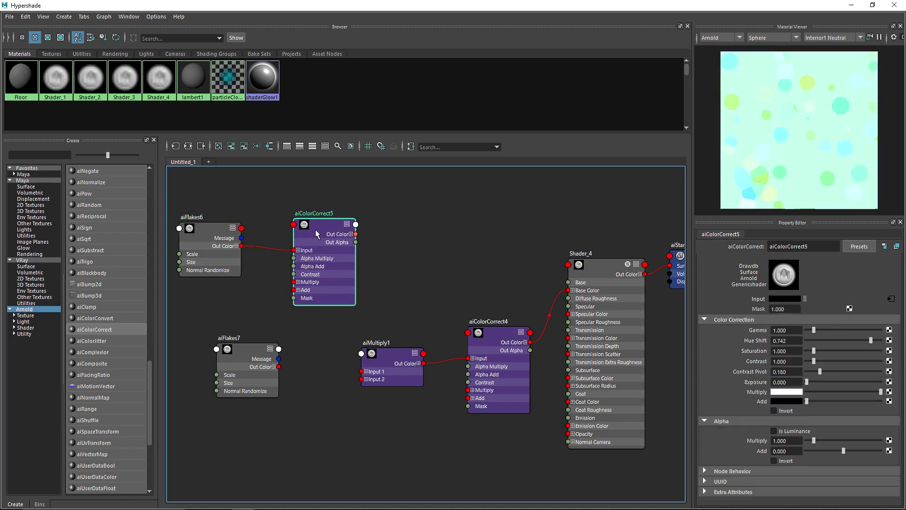
{"action": "left_click", "coordinate": [830, 340]}
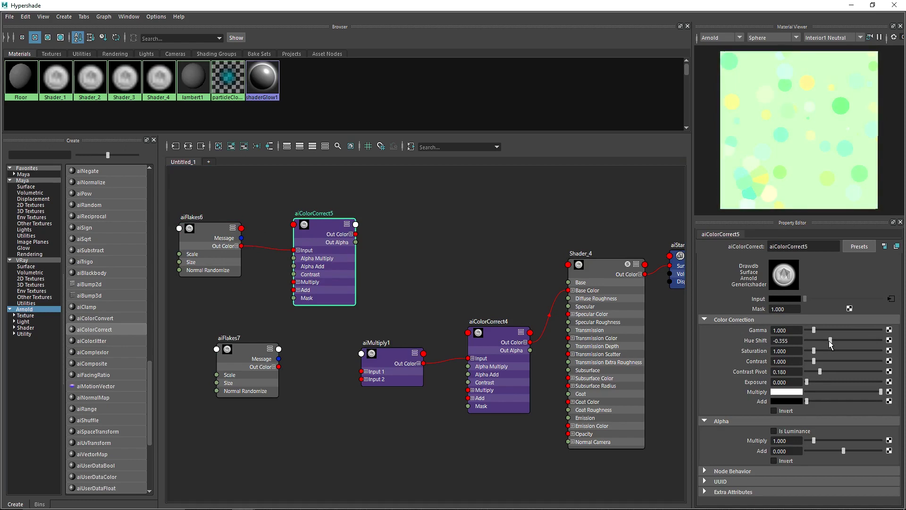
{"action": "left_click_drag", "start_coordinate": [836, 343], "coordinate": [819, 344]}
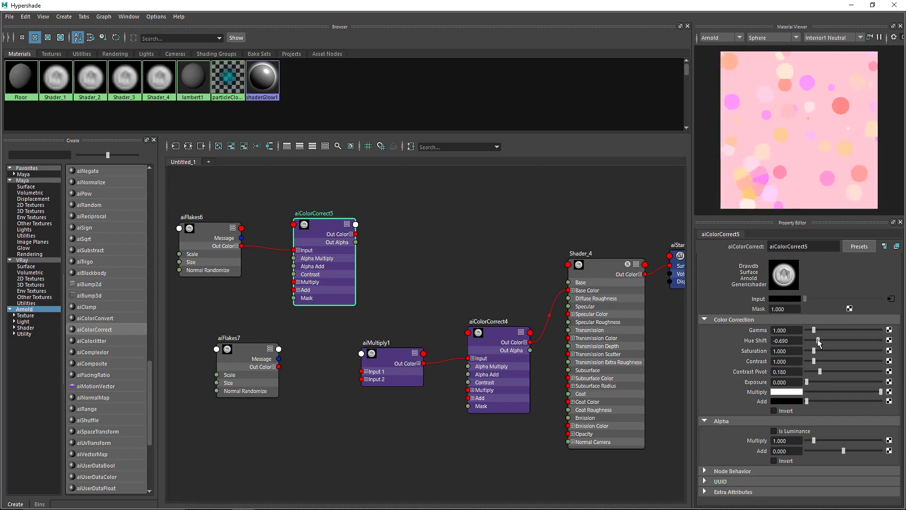
{"action": "left_click_drag", "start_coordinate": [279, 367], "coordinate": [371, 371]}
{"action": "left_click_drag", "start_coordinate": [389, 355], "coordinate": [384, 352]}
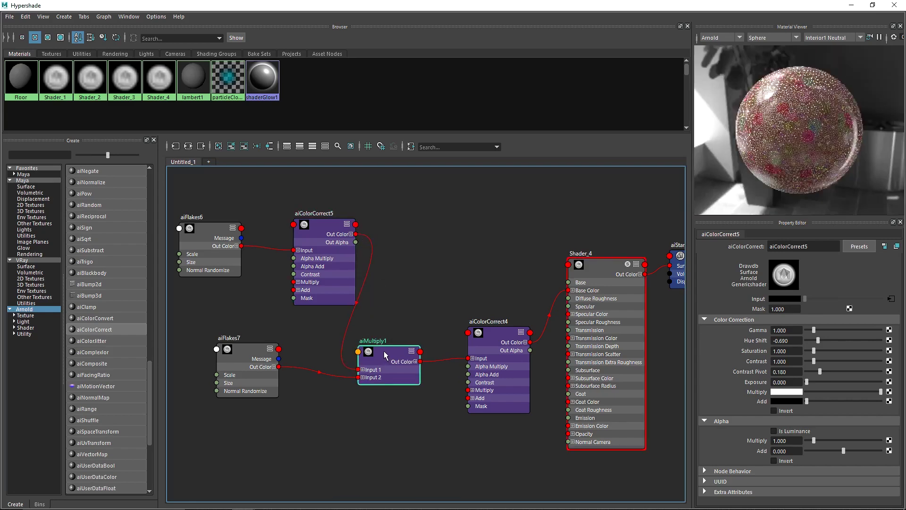
Set aiColorCorrect4's Hue Shift to 0.755 to tint Shader_4's flakes teal
{"action": "left_click_drag", "start_coordinate": [500, 338], "coordinate": [477, 358]}
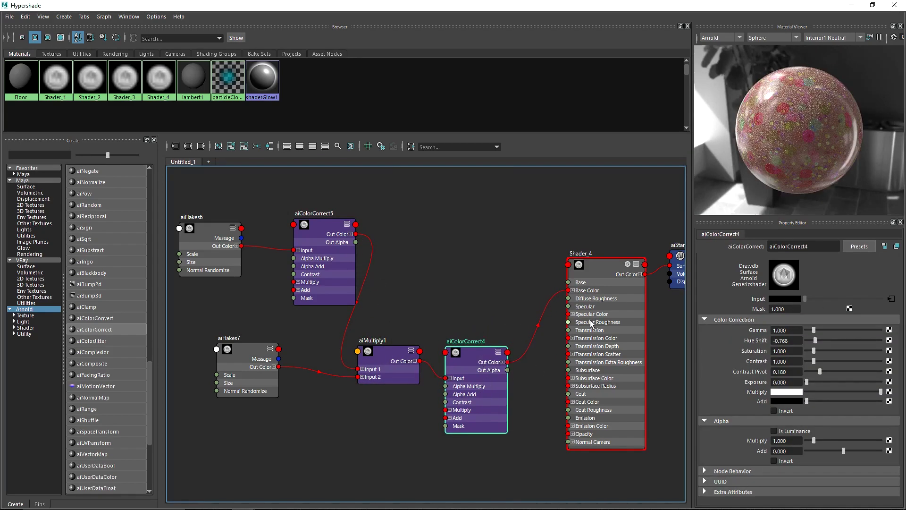
{"action": "left_click", "coordinate": [662, 265]}
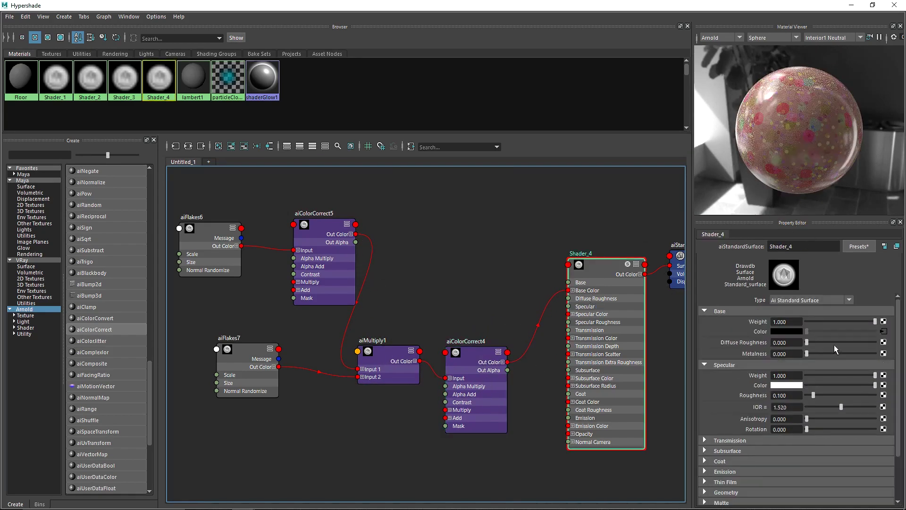
{"action": "left_click_drag", "start_coordinate": [471, 353], "coordinate": [480, 357]}
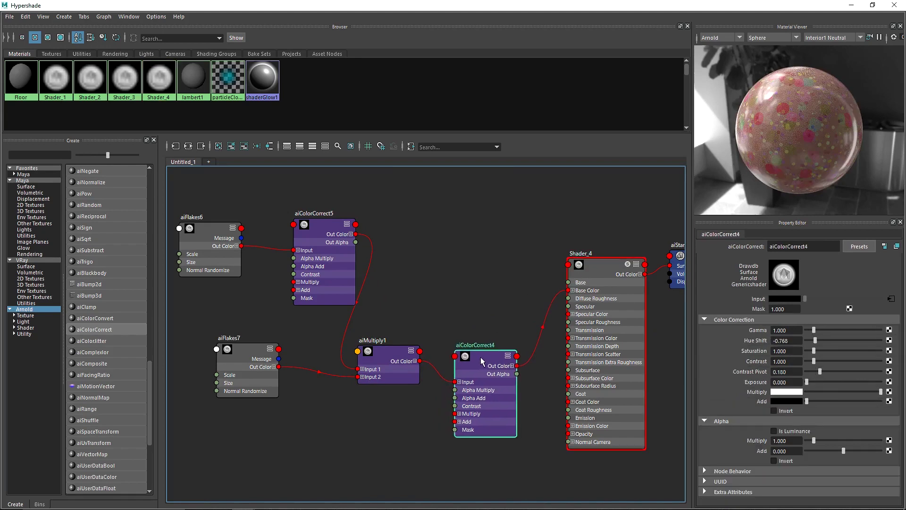
{"action": "middle_click_drag", "start_coordinate": [491, 293], "coordinate": [375, 266], "text": "alt"}
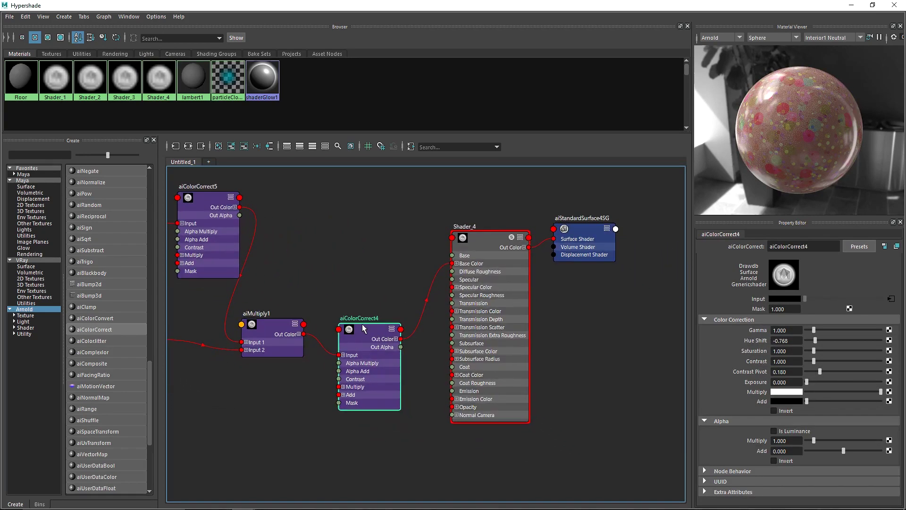
{"action": "left_click_drag", "start_coordinate": [362, 324], "coordinate": [369, 312]}
{"action": "left_click_drag", "start_coordinate": [370, 301], "coordinate": [371, 290]}
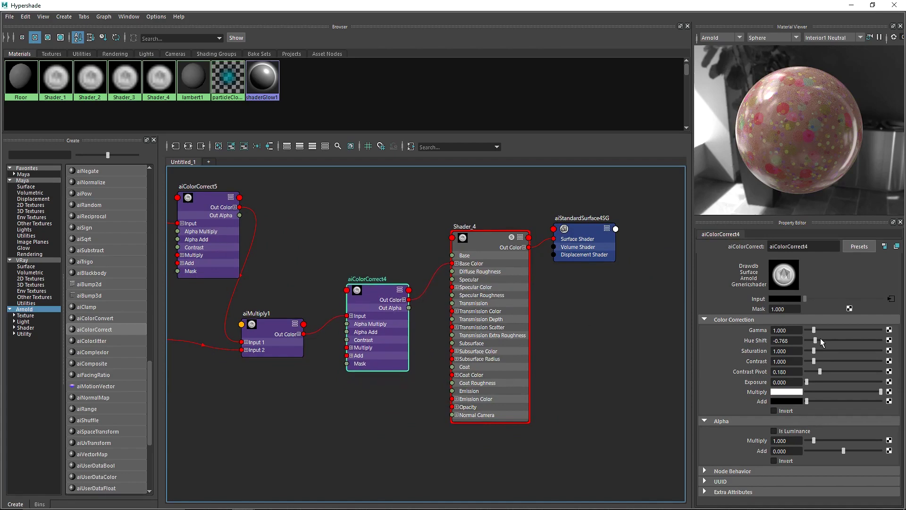
{"action": "left_click_drag", "start_coordinate": [821, 338], "coordinate": [871, 342]}
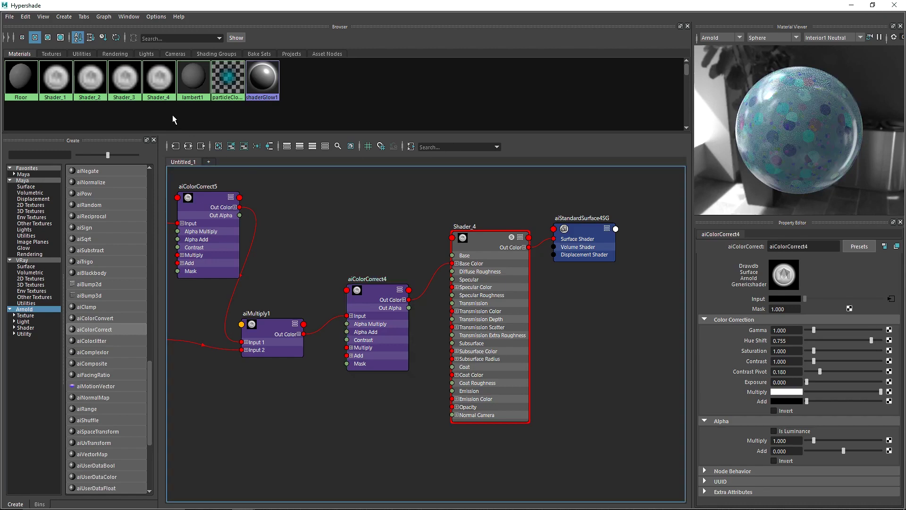
{"action": "left_click", "coordinate": [159, 77]}
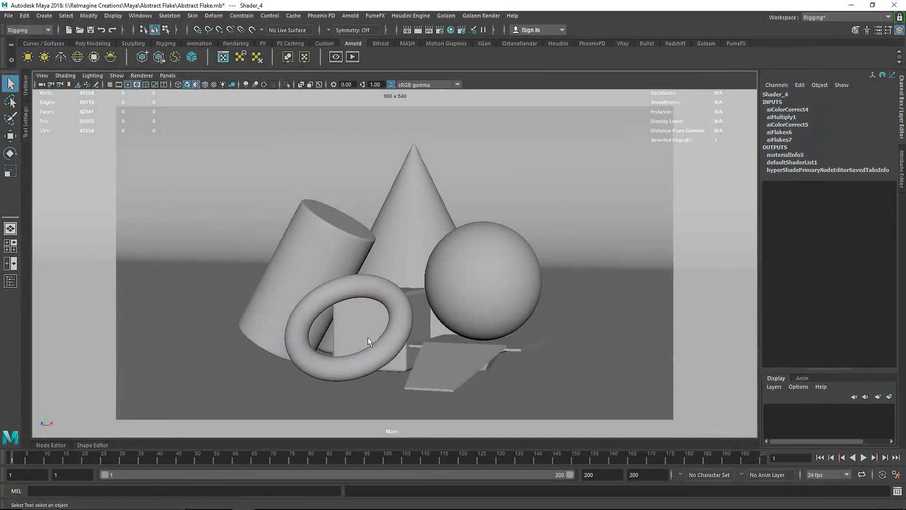
{"action": "left_click", "coordinate": [413, 236]}
Assign the existing Shader_4 material to the cone
{"action": "right_click", "coordinate": [415, 211]}
{"action": "mouse_move", "coordinate": [428, 466]}
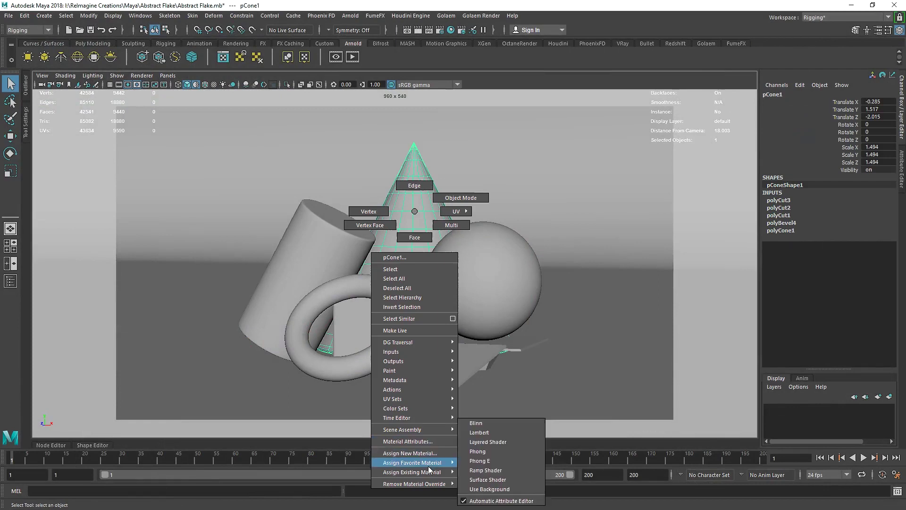
{"action": "left_click", "coordinate": [481, 480]}
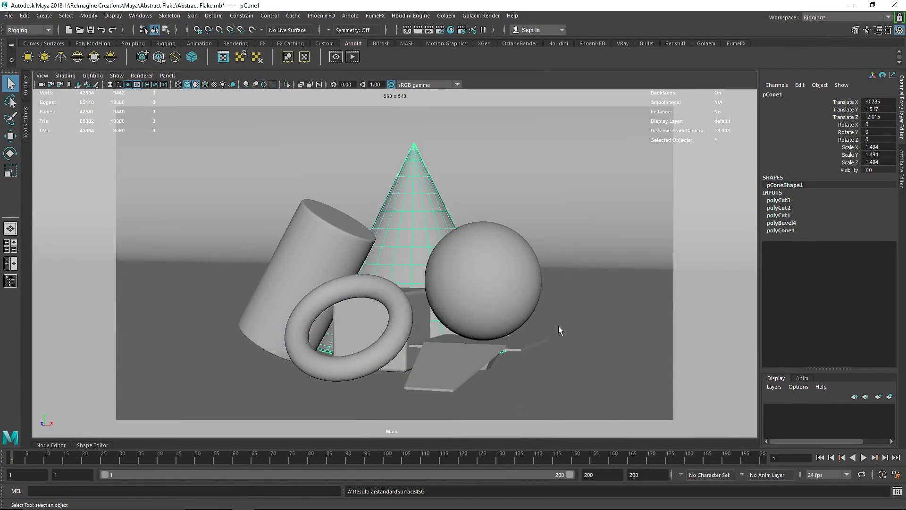
Render the scene in the Arnold RenderView, widen it, then close the render preview tab
{"action": "left_click", "coordinate": [353, 57]}
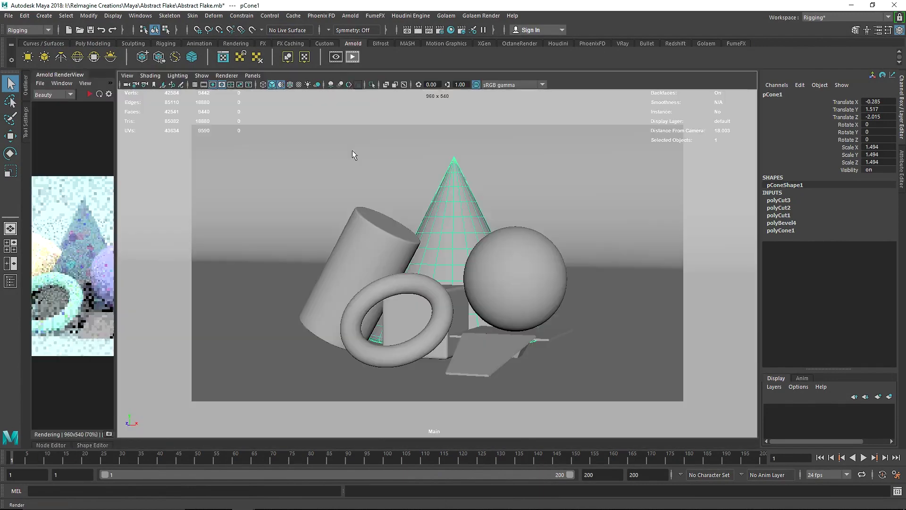
{"action": "left_click_drag", "start_coordinate": [117, 224], "coordinate": [291, 231]}
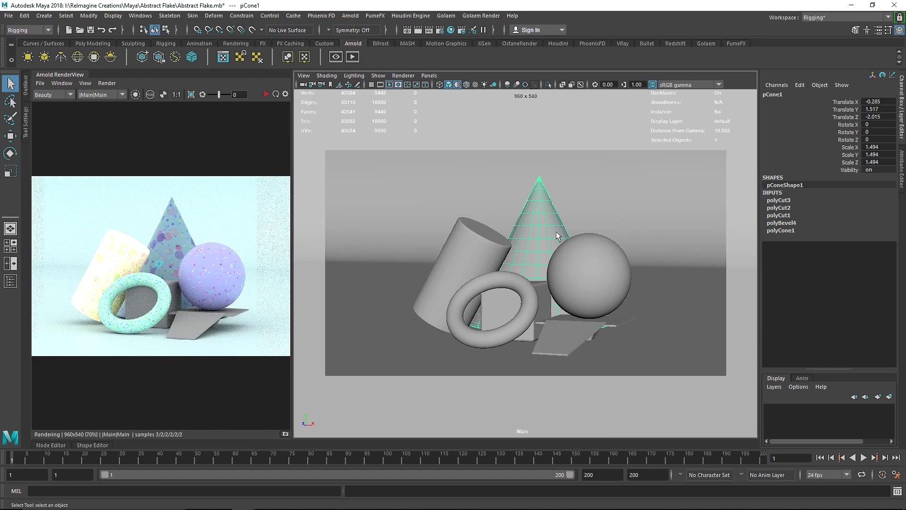
{"action": "left_click_drag", "start_coordinate": [291, 254], "coordinate": [305, 255]}
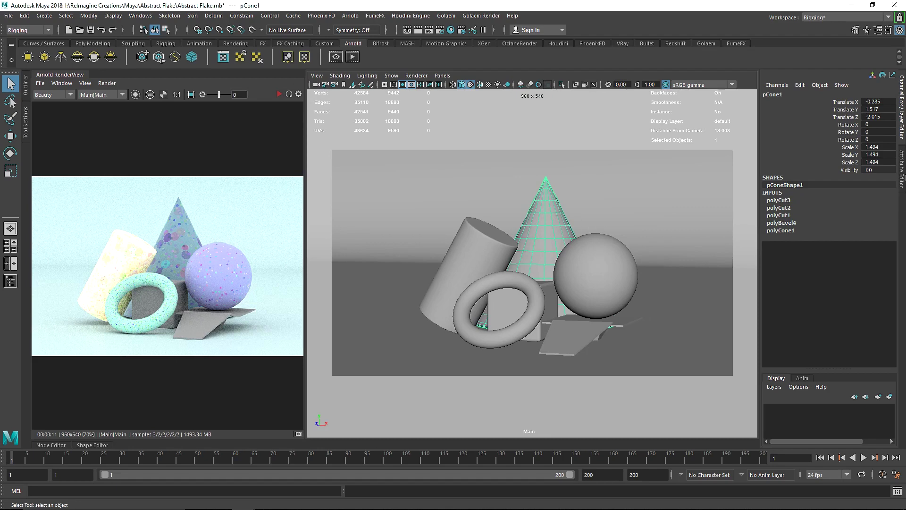
{"action": "left_click", "coordinate": [902, 173]}
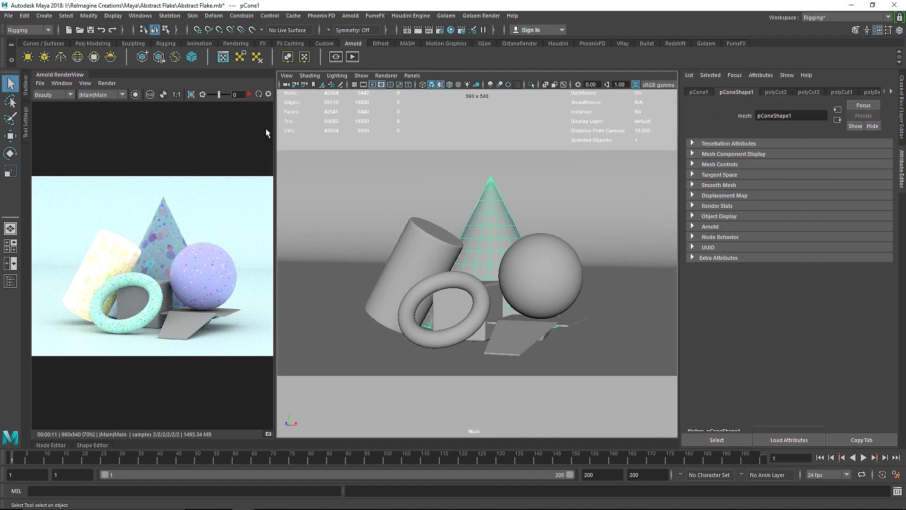
{"action": "left_click", "coordinate": [62, 83]}
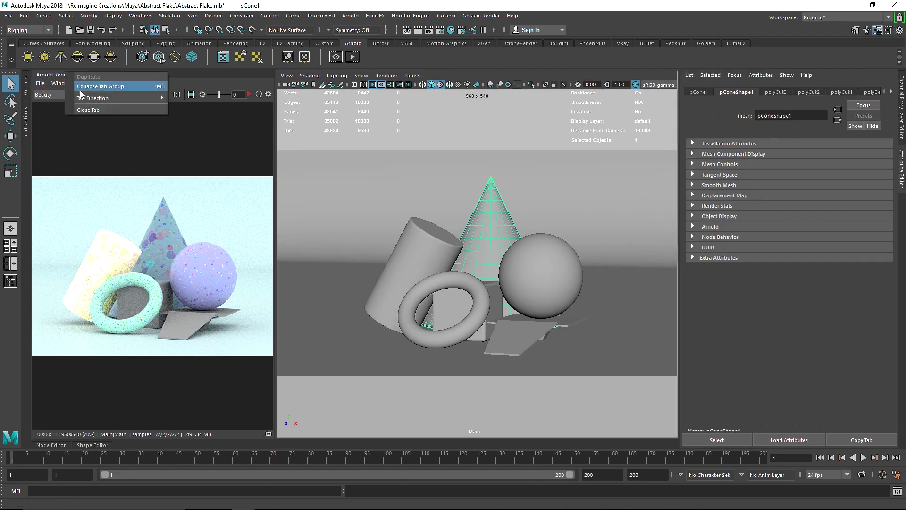
{"action": "left_click", "coordinate": [94, 113]}
Bring Shader_4's shading network into the Hypershade graph
{"action": "left_click", "coordinate": [451, 30]}
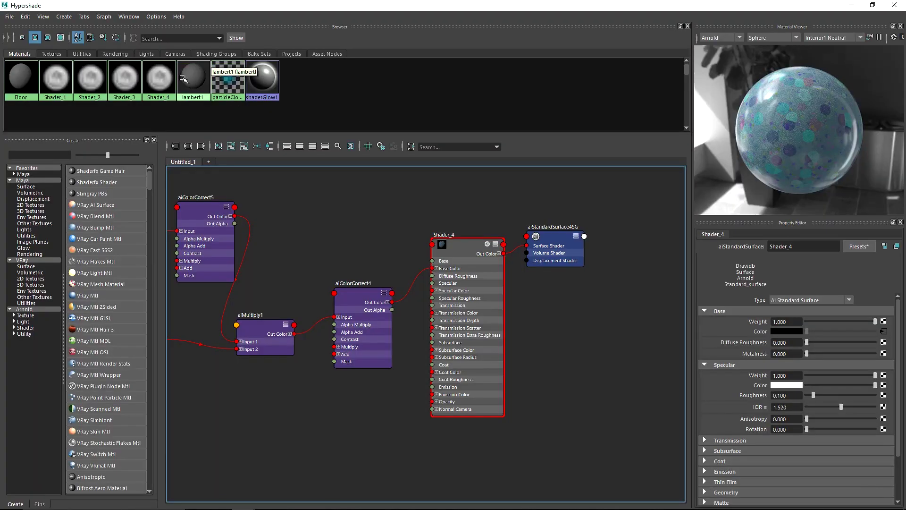
{"action": "left_click", "coordinate": [152, 79]}
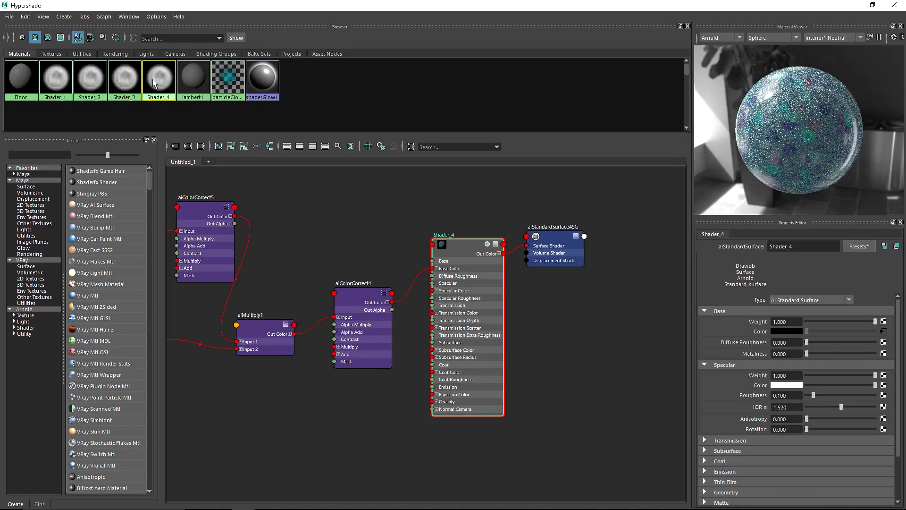
{"action": "middle_click_drag", "start_coordinate": [154, 87], "coordinate": [197, 193]}
{"action": "right_click_drag", "start_coordinate": [198, 193], "coordinate": [168, 118]}
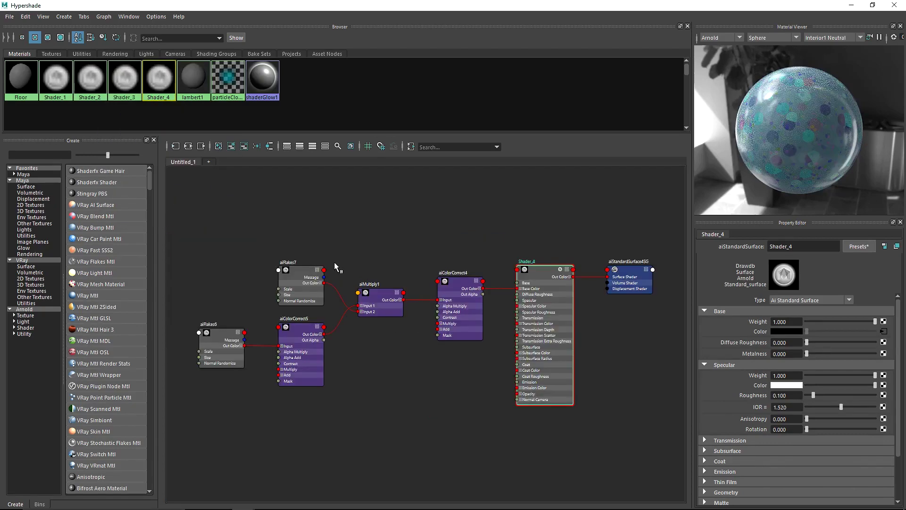
Set aiColorCorrect5's Hue Shift to 0.806, also adjusting aiColorCorrect4's hue
{"action": "left_click", "coordinate": [304, 333]}
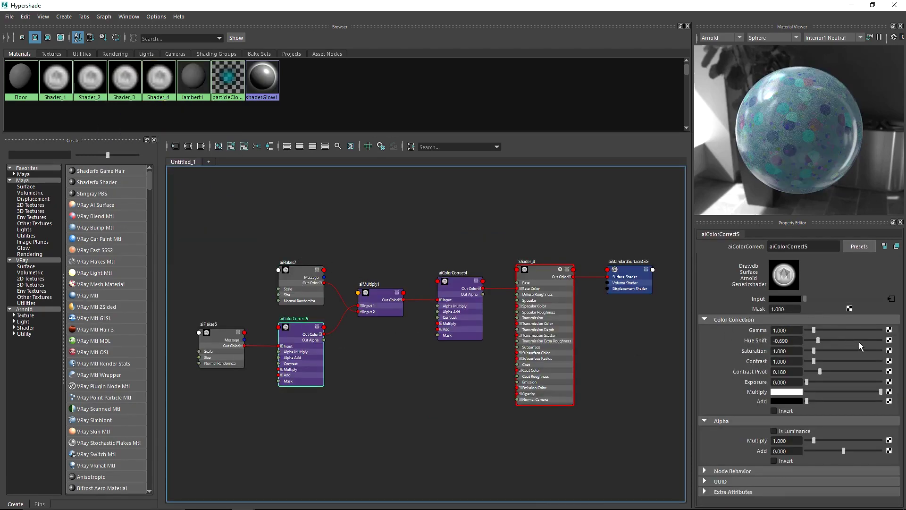
{"action": "left_click", "coordinate": [859, 342]}
{"action": "left_click", "coordinate": [454, 289]}
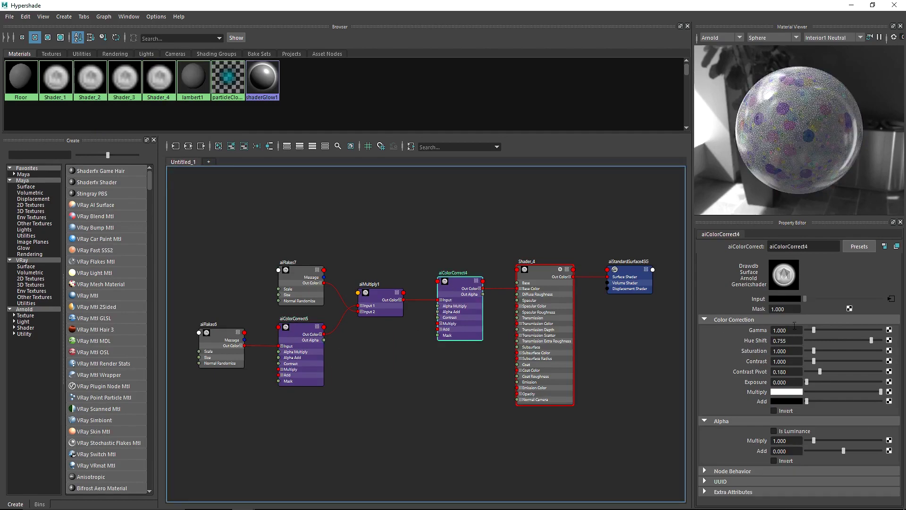
{"action": "left_click_drag", "start_coordinate": [817, 340], "coordinate": [825, 340]}
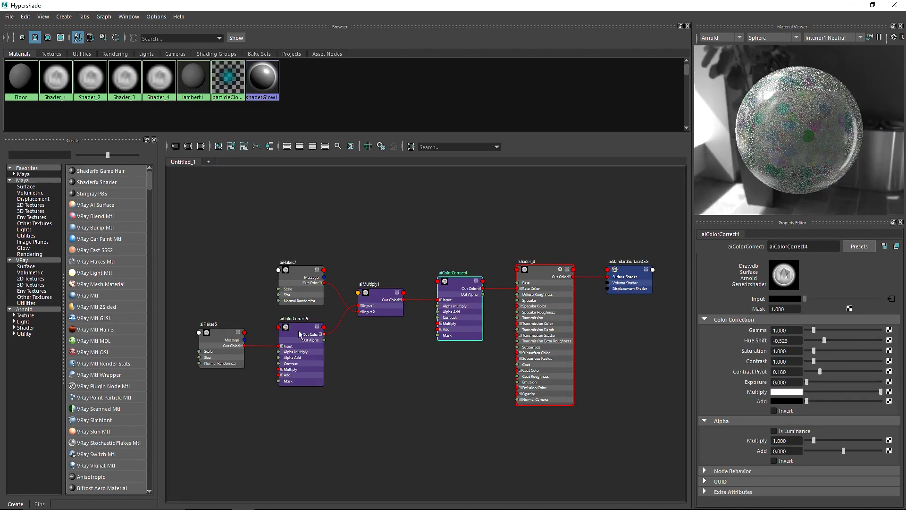
{"action": "left_click_drag", "start_coordinate": [299, 333], "coordinate": [303, 344]}
{"action": "left_click_drag", "start_coordinate": [812, 341], "coordinate": [873, 340]}
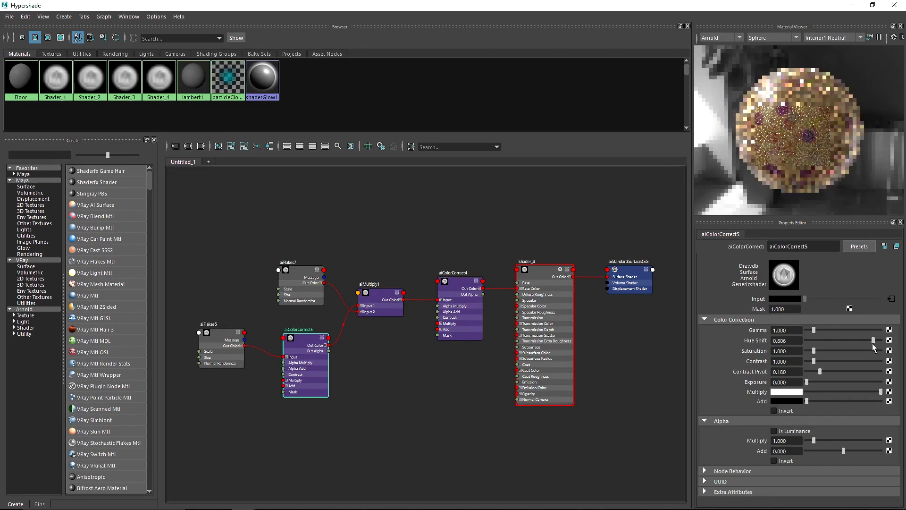
Give aiColorCorrect4 Saturation 1.355 and Hue Shift -0.097, then close Hypershade
{"action": "left_click", "coordinate": [455, 286]}
{"action": "left_click_drag", "start_coordinate": [814, 350], "coordinate": [840, 341]}
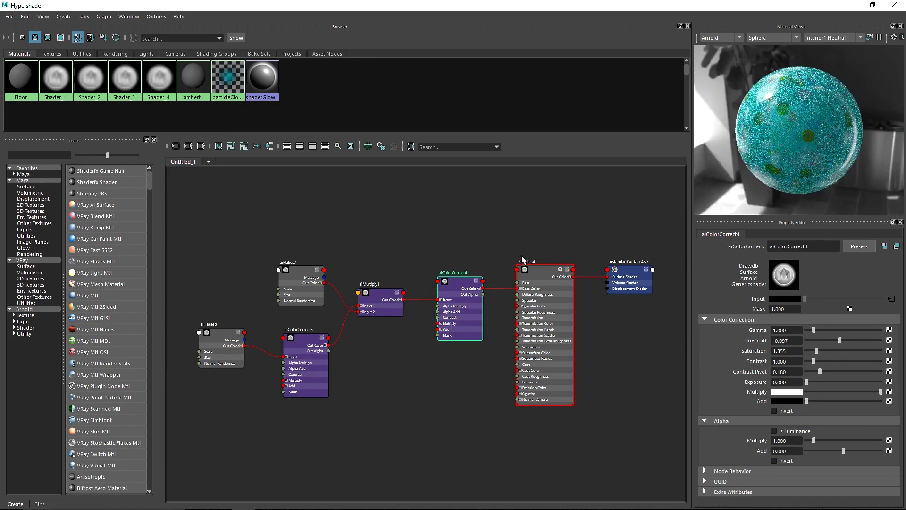
{"action": "left_click", "coordinate": [382, 192]}
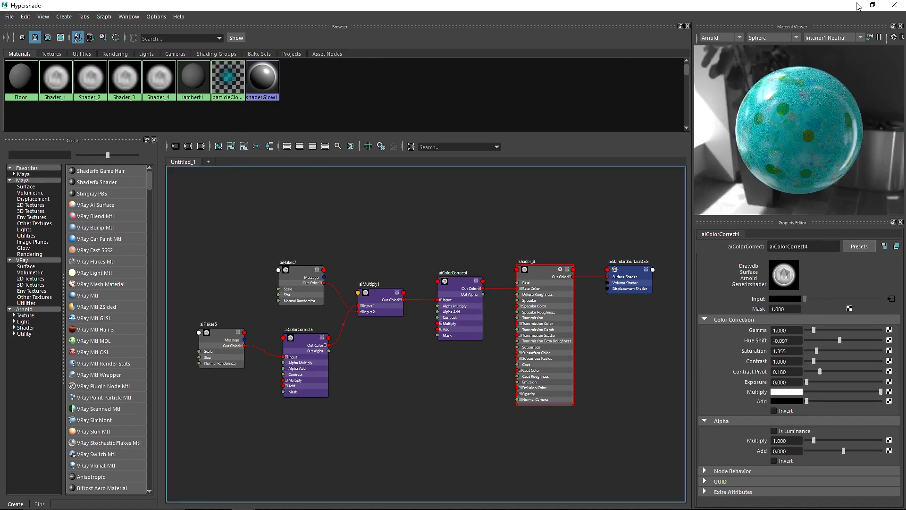
{"action": "left_click", "coordinate": [892, 4]}
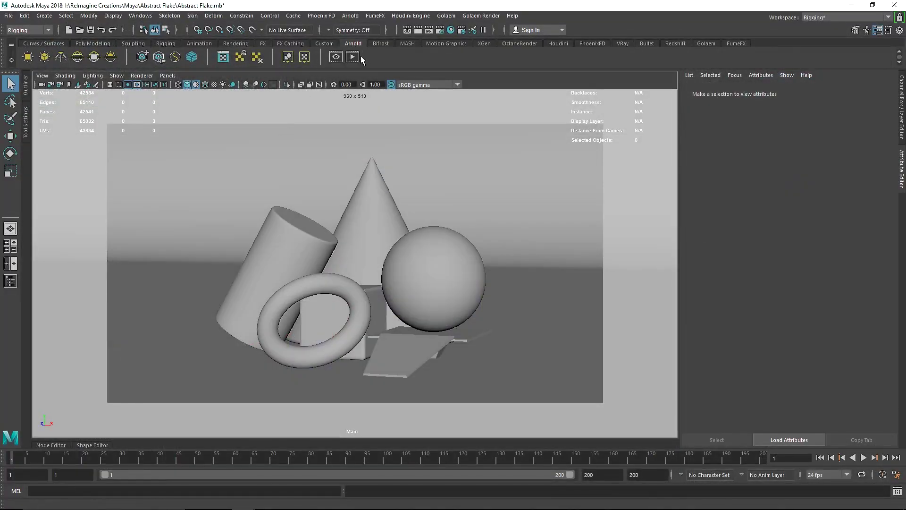
Render the still-life in a widened Arnold RenderView with the slanted plane pCube4 selected
{"action": "left_click", "coordinate": [358, 57]}
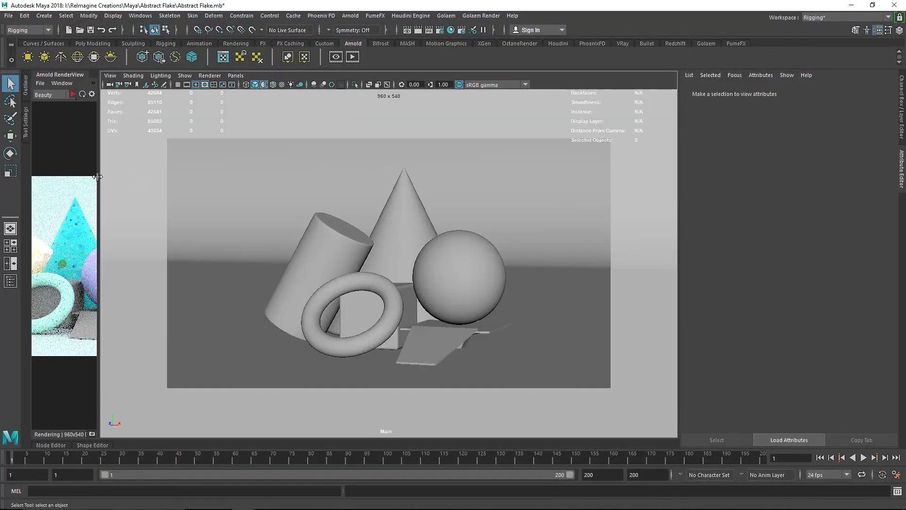
{"action": "left_click_drag", "start_coordinate": [236, 176], "coordinate": [259, 177]}
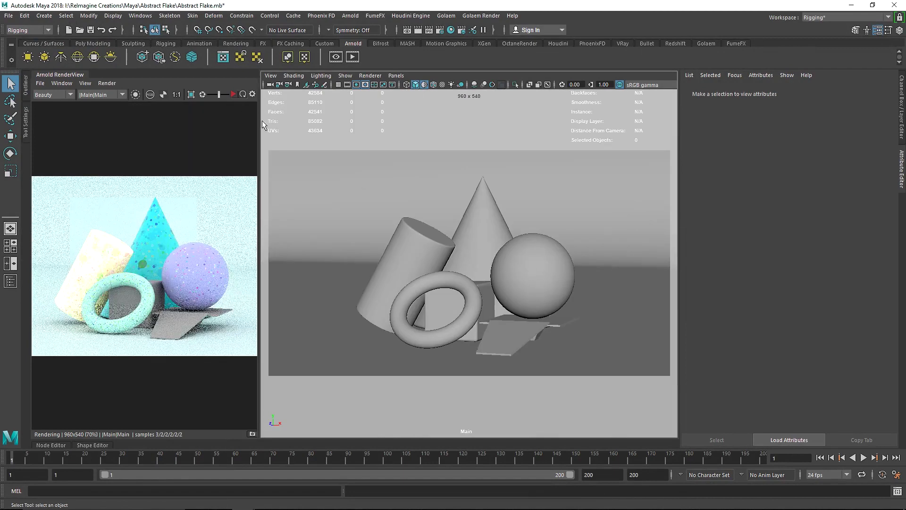
{"action": "left_click_drag", "start_coordinate": [263, 123], "coordinate": [383, 133]}
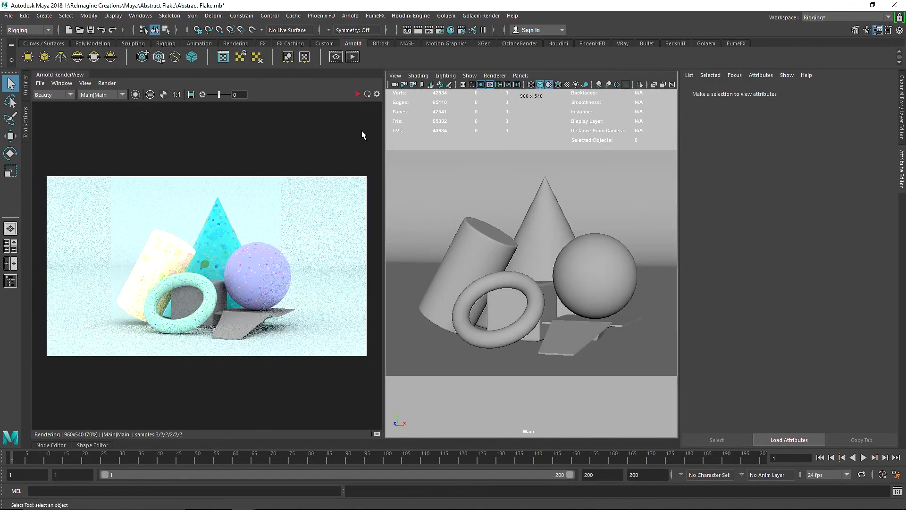
{"action": "left_click", "coordinate": [569, 338]}
{"action": "left_click", "coordinate": [357, 94]}
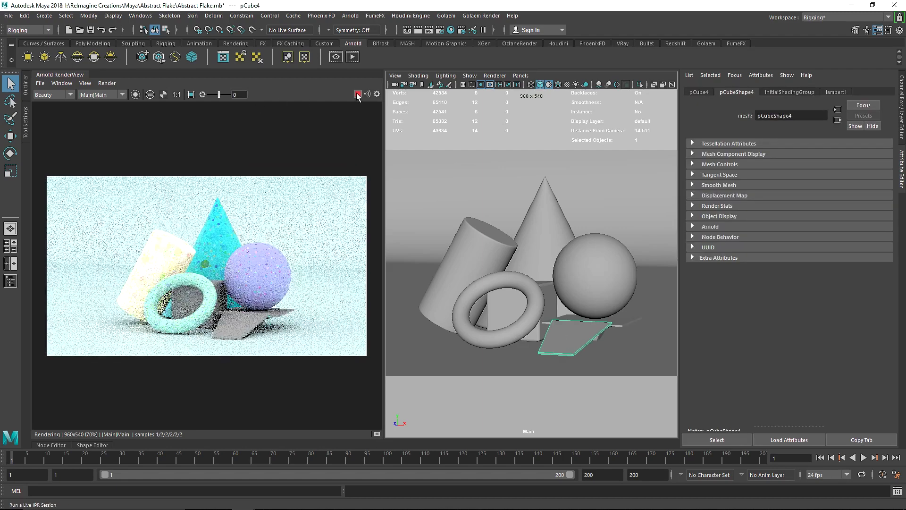
Close the RenderView and bring up Assign New Material for the slanted plane
{"action": "left_click", "coordinate": [62, 83]}
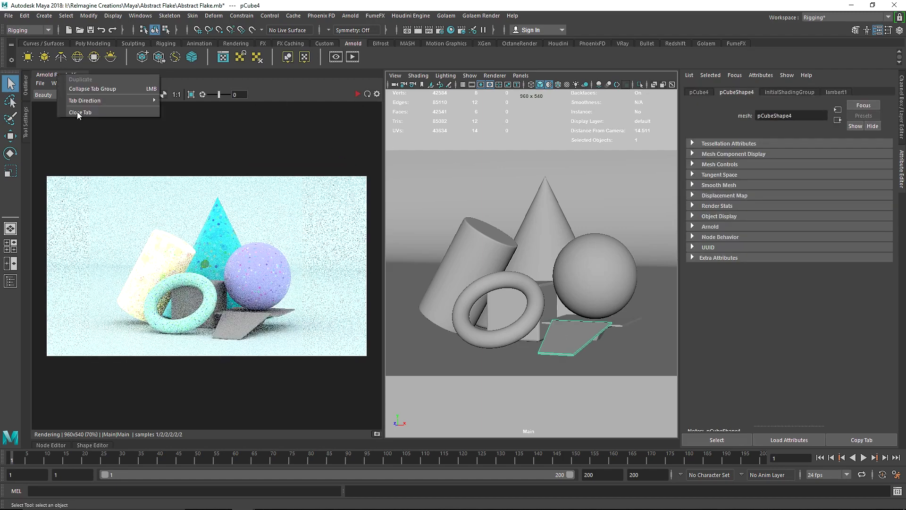
{"action": "left_click", "coordinate": [94, 114]}
{"action": "right_click_drag", "start_coordinate": [399, 336], "coordinate": [401, 469]}
Assign a new aiStandardSurface named Shader_5 to the plane with Base Weight 1.0
{"action": "left_click", "coordinate": [585, 202]}
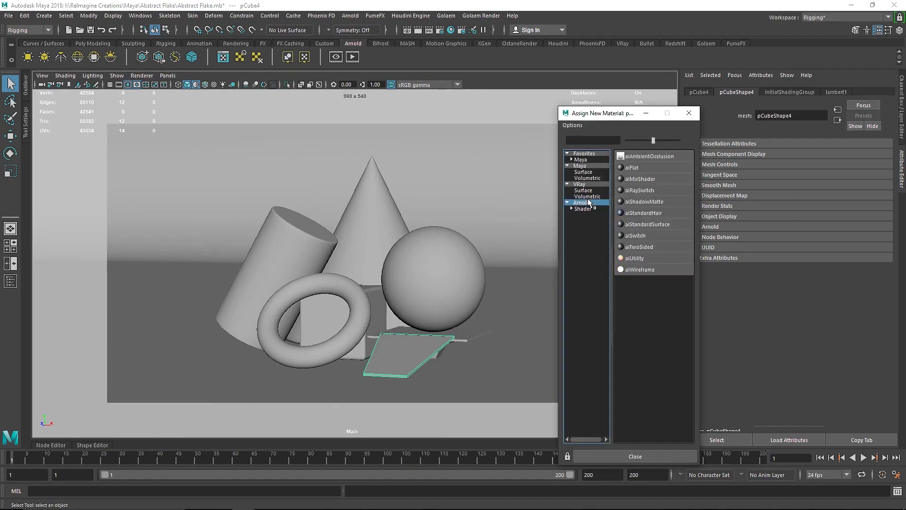
{"action": "left_click", "coordinate": [647, 224]}
{"action": "double_click", "coordinate": [812, 117]}
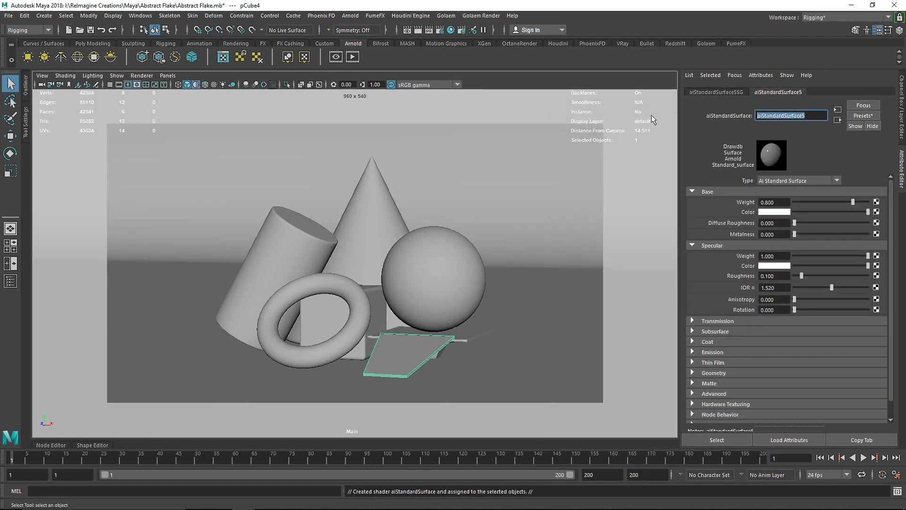
{"action": "type", "text": "Shader_5"}
{"action": "key", "text": "Return"}
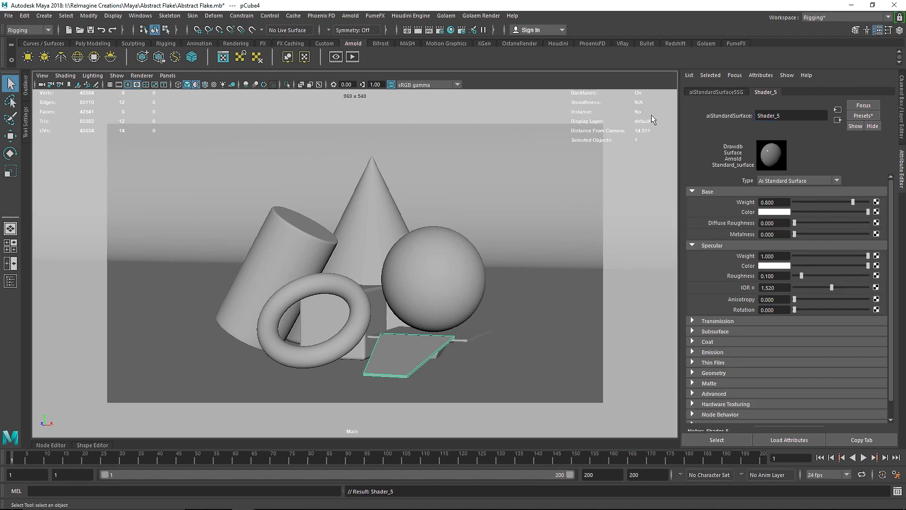
{"action": "left_click_drag", "start_coordinate": [853, 202], "coordinate": [868, 203]}
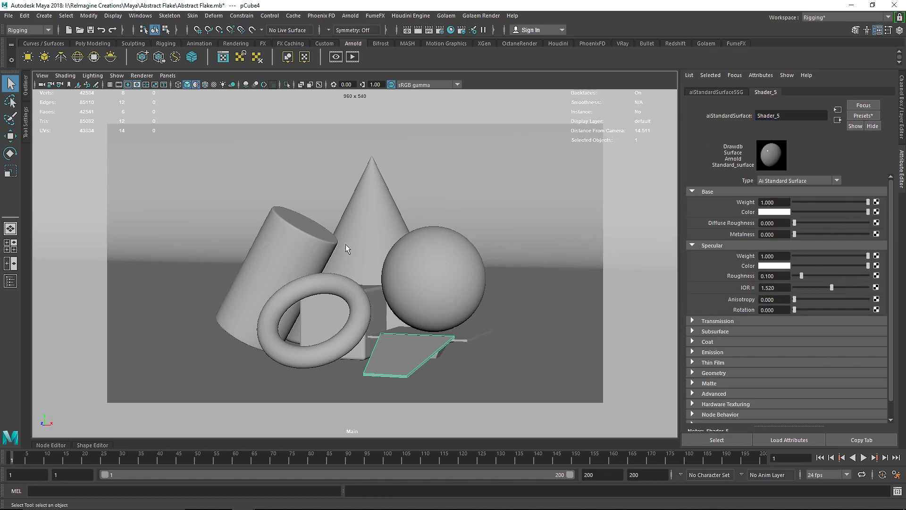
In the persp view, eyedrop the pink palette stripe into Shader_5's Base Color
{"action": "key", "text": "space"}
{"action": "left_click_drag", "start_coordinate": [356, 208], "coordinate": [357, 183]}
{"action": "scroll", "coordinate": [390, 205], "scroll_direction": "down", "scroll_amount": 4}
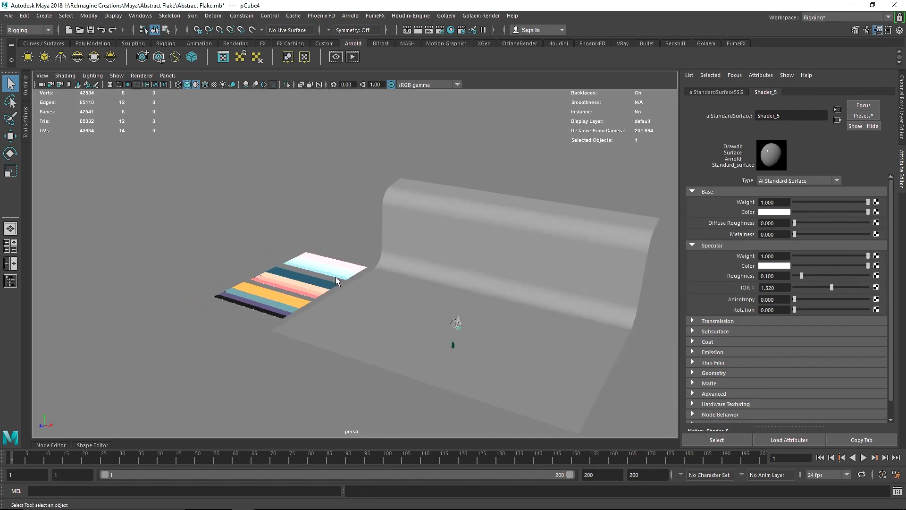
{"action": "scroll", "coordinate": [264, 312], "scroll_direction": "up", "scroll_amount": 6}
{"action": "left_click_drag", "start_coordinate": [265, 316], "coordinate": [439, 301], "text": "alt"}
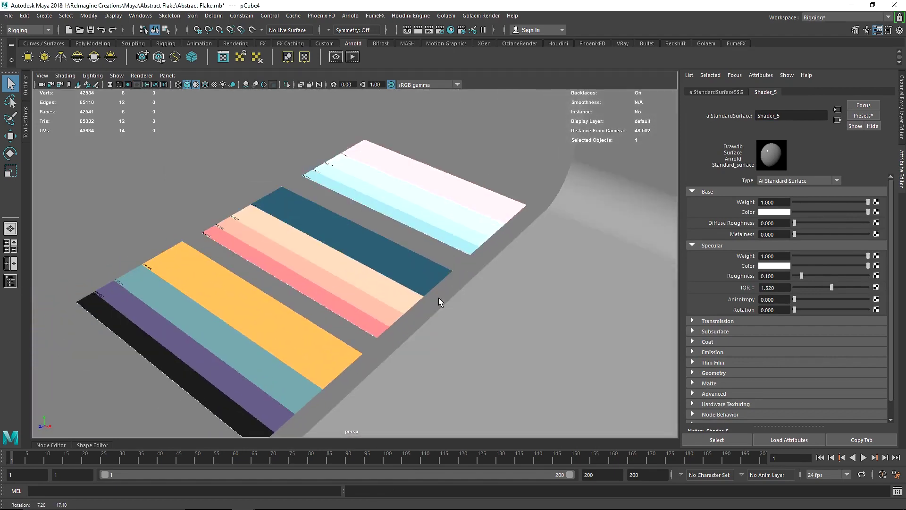
{"action": "left_click", "coordinate": [774, 212]}
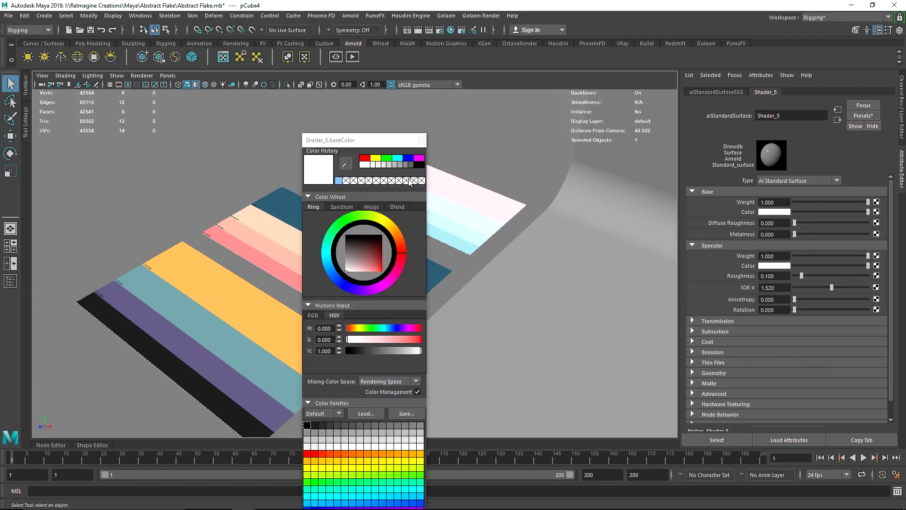
{"action": "left_click_drag", "start_coordinate": [383, 144], "coordinate": [655, 127]}
{"action": "left_click", "coordinate": [617, 147]}
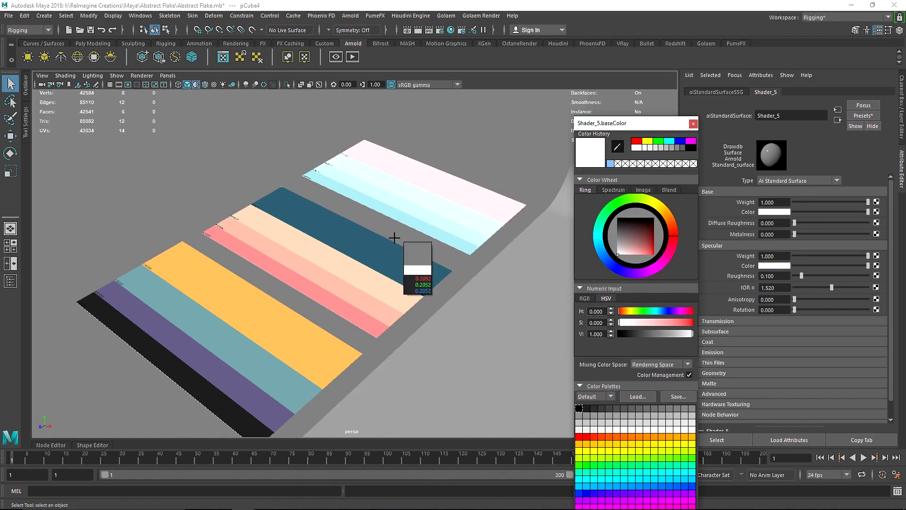
{"action": "left_click", "coordinate": [320, 296]}
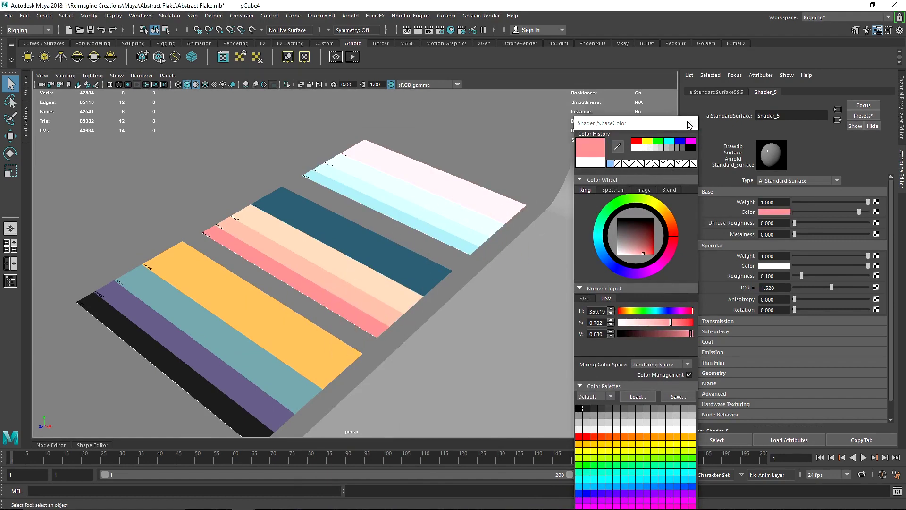
{"action": "left_click_drag", "start_coordinate": [654, 124], "coordinate": [604, 61]}
{"action": "left_click", "coordinate": [589, 473]}
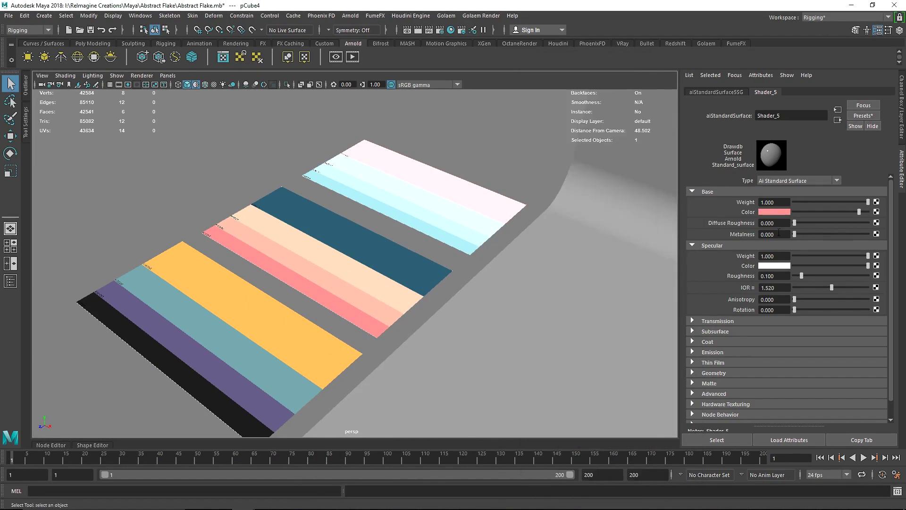
Set Shader_5's Specular Roughness to 0.34 and select the floor
{"action": "type", "text": ".34"}
{"action": "key", "text": "Return"}
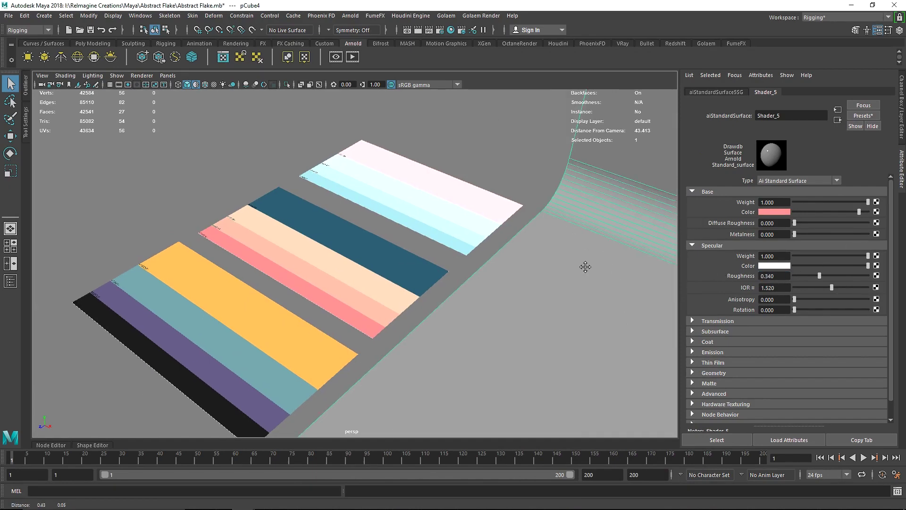
{"action": "left_click", "coordinate": [584, 265]}
{"action": "scroll", "coordinate": [461, 257], "scroll_direction": "down", "scroll_amount": 6}
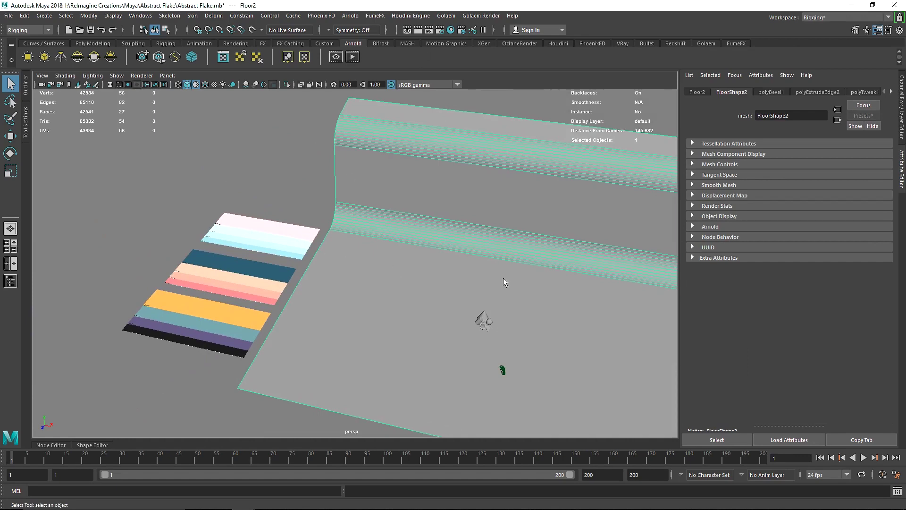
Frame the primitive cluster, select pCube1 behind the torus and bring up its material options
{"action": "scroll", "coordinate": [472, 326], "scroll_direction": "up", "scroll_amount": 8}
{"action": "middle_click_drag", "start_coordinate": [522, 370], "coordinate": [311, 166], "text": "alt"}
{"action": "middle_click_drag", "start_coordinate": [546, 276], "coordinate": [435, 244], "text": "alt"}
{"action": "scroll", "coordinate": [434, 243], "scroll_direction": "up", "scroll_amount": 5}
{"action": "middle_click_drag", "start_coordinate": [557, 274], "coordinate": [461, 274], "text": "alt"}
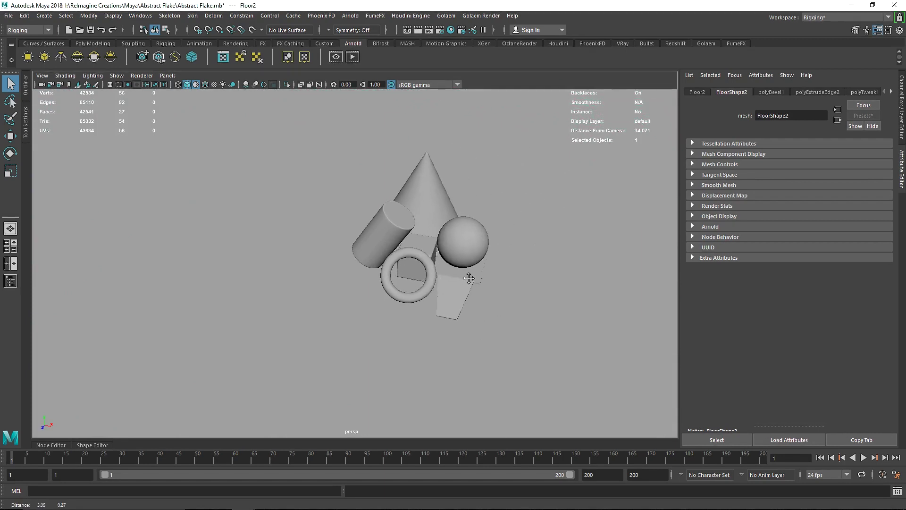
{"action": "left_click", "coordinate": [425, 252]}
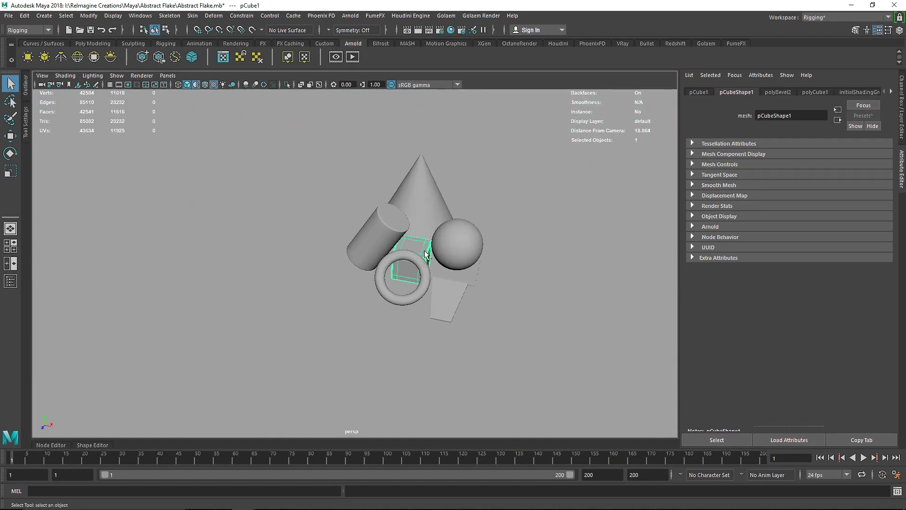
{"action": "scroll", "coordinate": [438, 259], "scroll_direction": "up", "scroll_amount": 3}
{"action": "right_click_drag", "start_coordinate": [486, 233], "coordinate": [495, 470]}
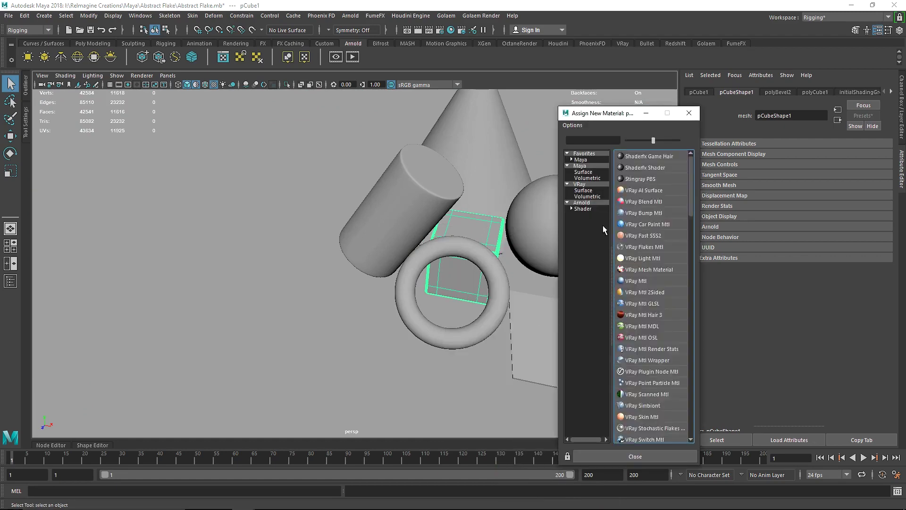
Assign the cube a new aiStandardSurface with the yellow palette stripe sampled as Base Color
{"action": "left_click", "coordinate": [580, 203]}
{"action": "left_click", "coordinate": [646, 224]}
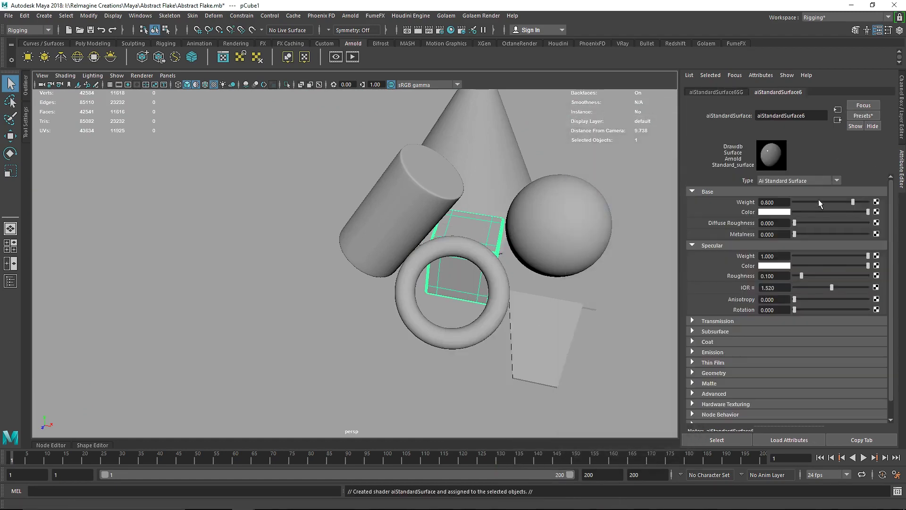
{"action": "right_click_drag", "start_coordinate": [659, 227], "coordinate": [215, 209], "text": "alt"}
{"action": "middle_click_drag", "start_coordinate": [215, 209], "coordinate": [416, 268], "text": "alt"}
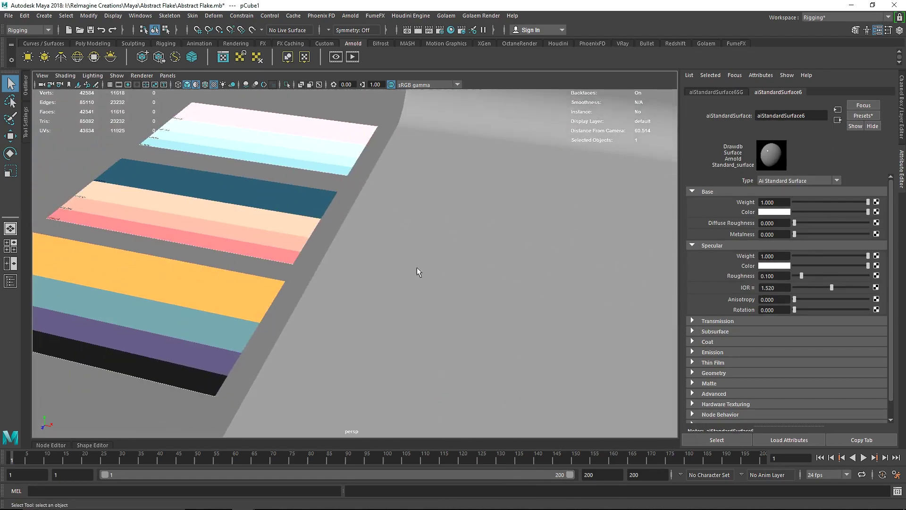
{"action": "left_click", "coordinate": [778, 212]}
{"action": "left_click", "coordinate": [721, 191]}
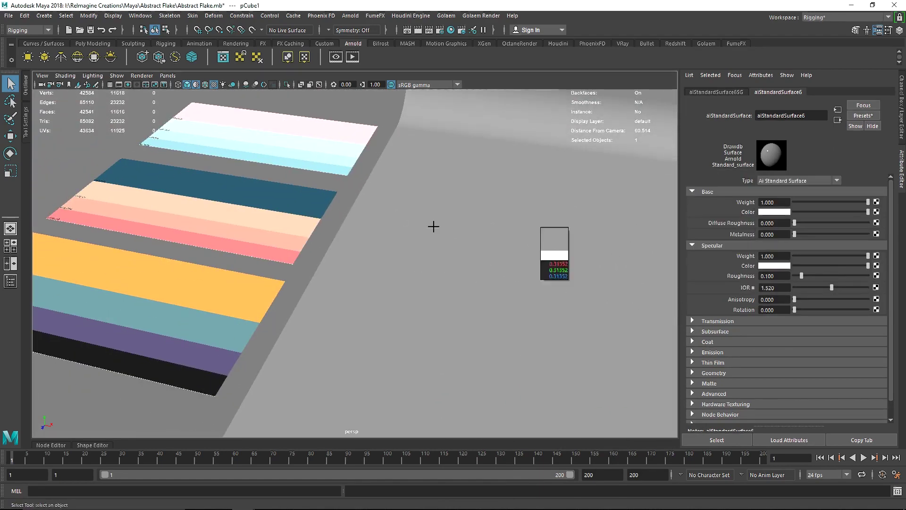
{"action": "left_click", "coordinate": [116, 276]}
Set the cube shader's Specular Roughness to 0.34 and pan back to the objects
{"action": "type", "text": "0.34"}
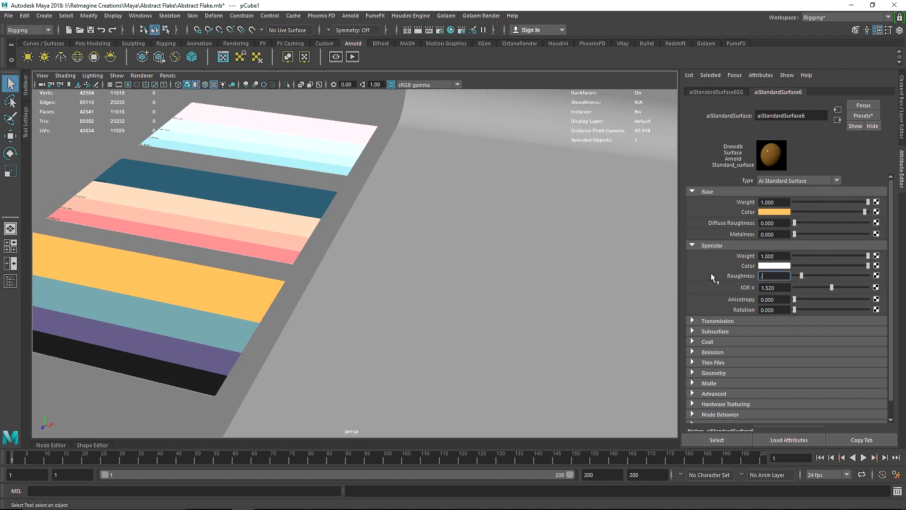
{"action": "key", "text": "Return"}
{"action": "middle_click_drag", "start_coordinate": [598, 182], "coordinate": [394, 174], "text": "alt"}
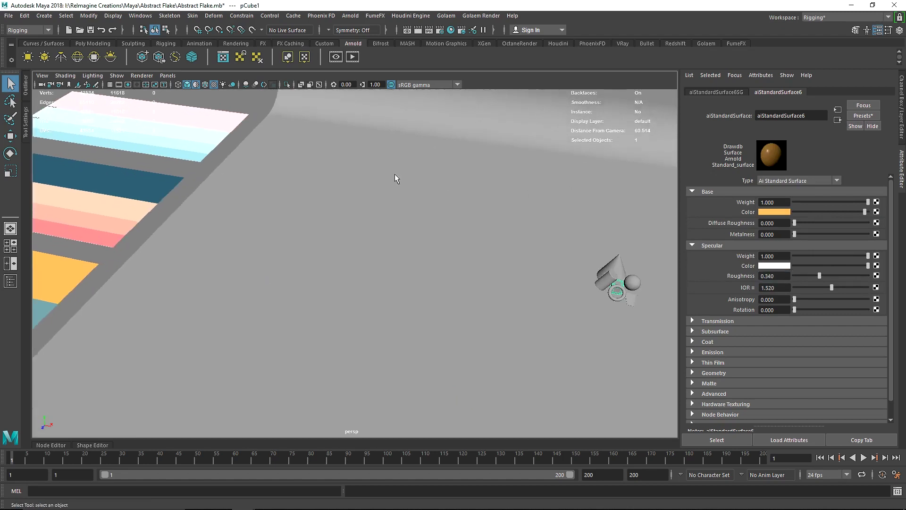
{"action": "left_click", "coordinate": [167, 76]}
Look through the persp camera and render it in a widened Arnold RenderView
{"action": "mouse_move", "coordinate": [195, 86]}
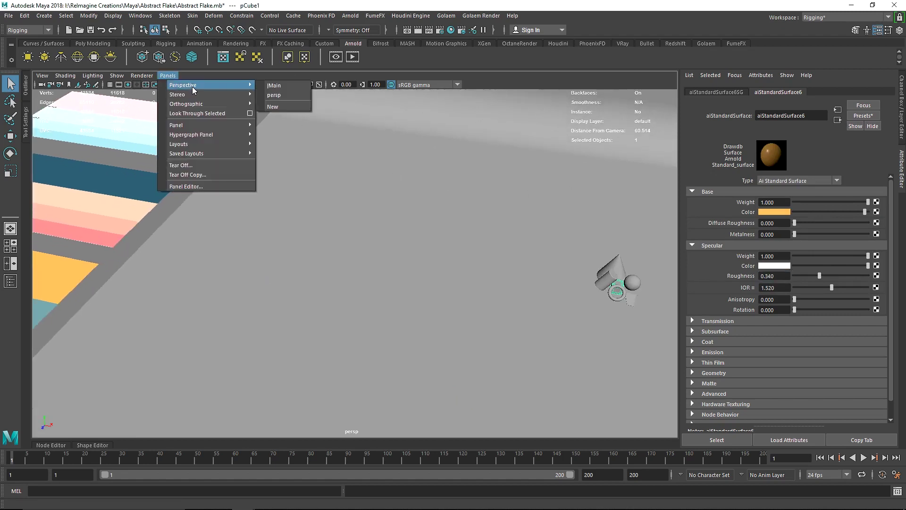
{"action": "left_click", "coordinate": [271, 94]}
{"action": "left_click", "coordinate": [353, 57]}
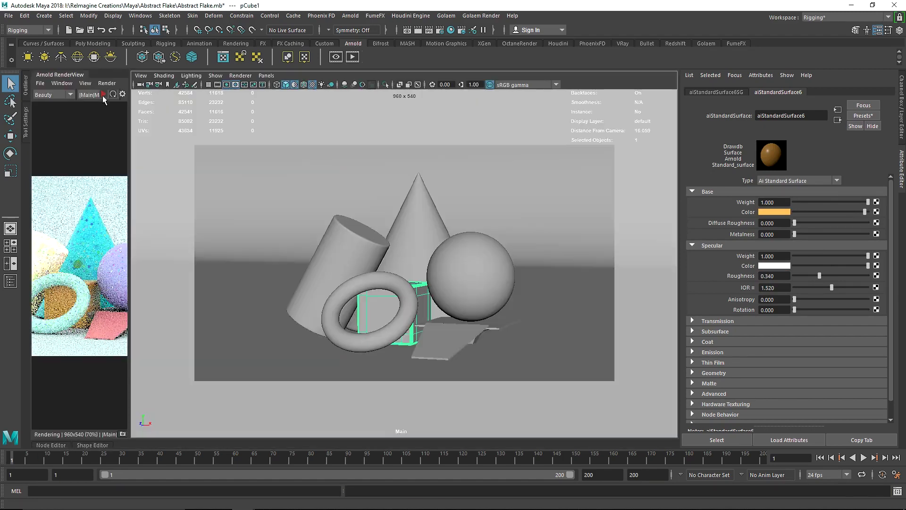
{"action": "left_click_drag", "start_coordinate": [129, 120], "coordinate": [304, 120]}
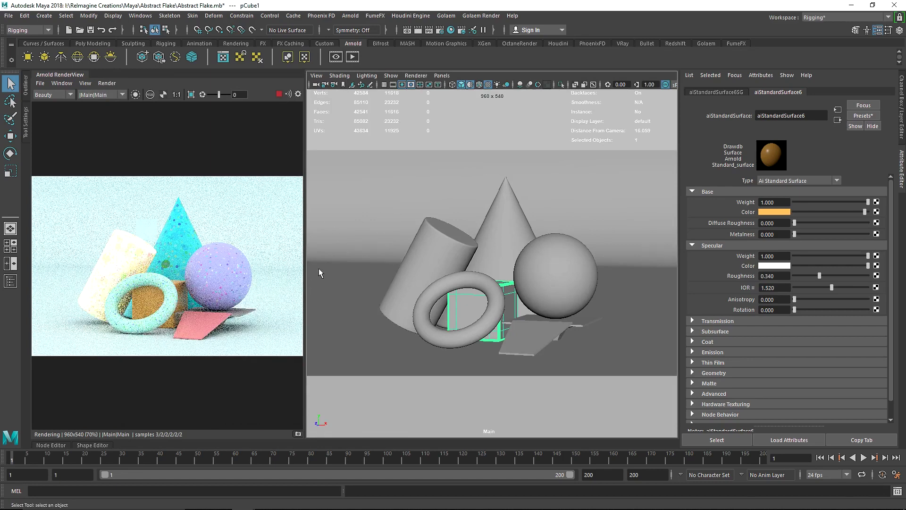
Make the cube's orange Base Color more saturated, close the RenderView and open Hypershade
{"action": "left_click", "coordinate": [778, 214]}
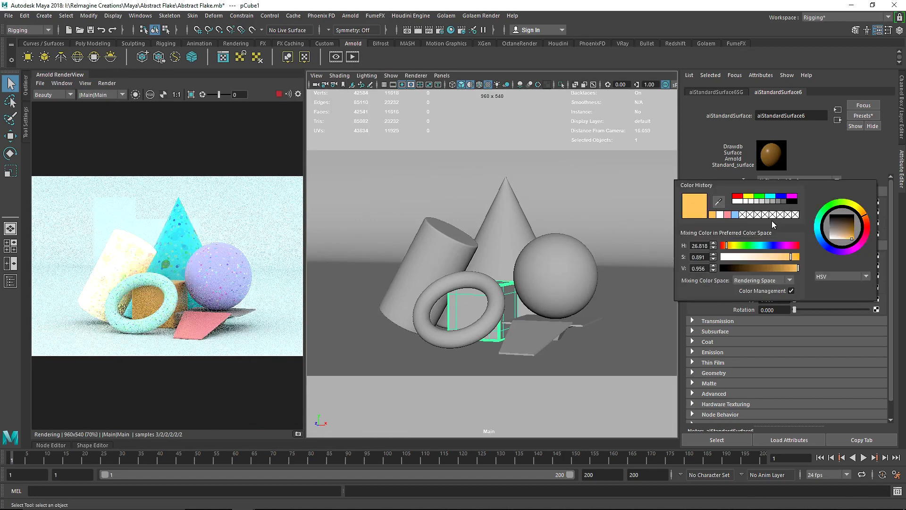
{"action": "left_click", "coordinate": [778, 213]}
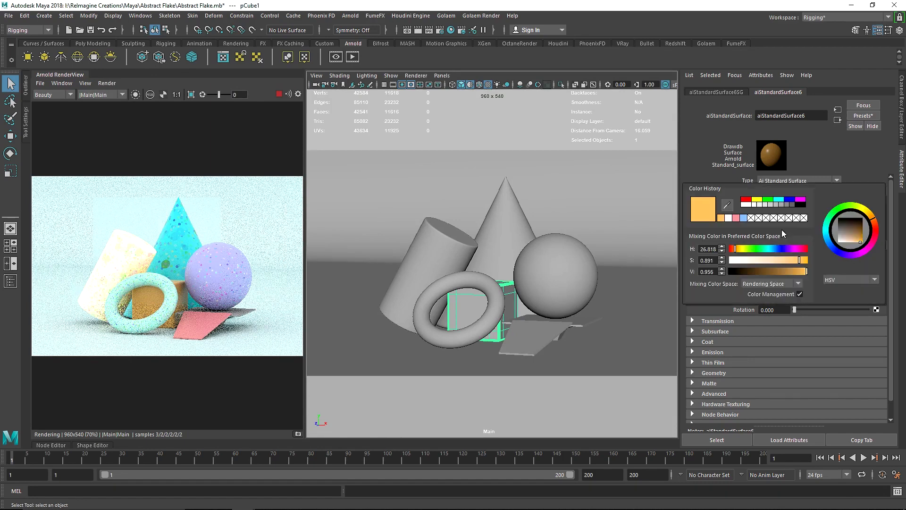
{"action": "left_click", "coordinate": [804, 259]}
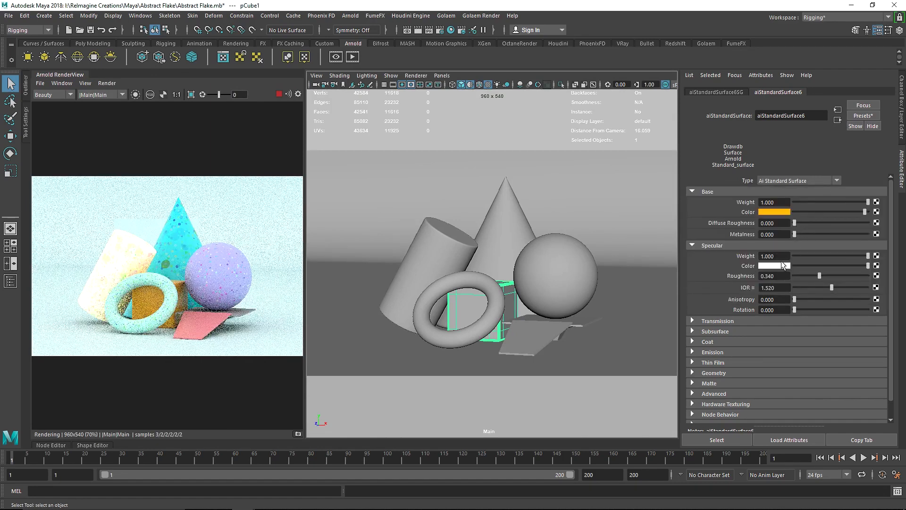
{"action": "left_click", "coordinate": [45, 84]}
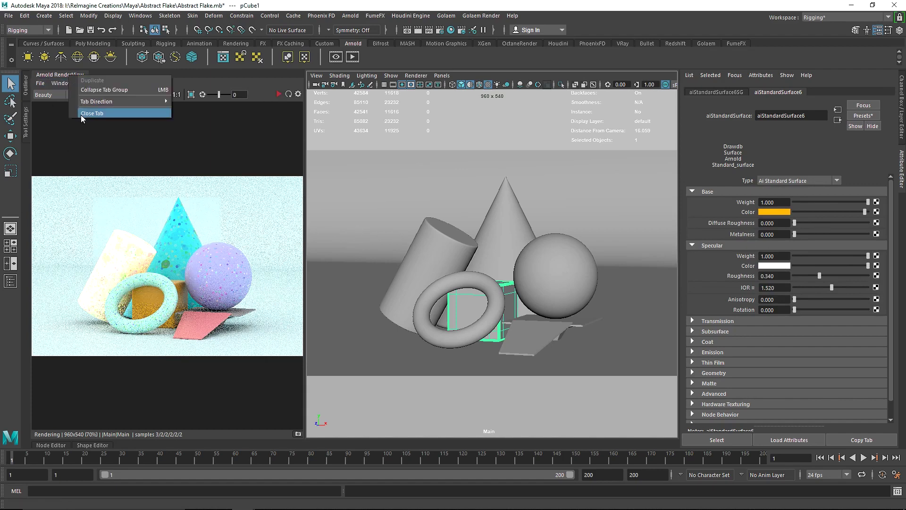
{"action": "left_click", "coordinate": [83, 113]}
{"action": "left_click", "coordinate": [450, 30]}
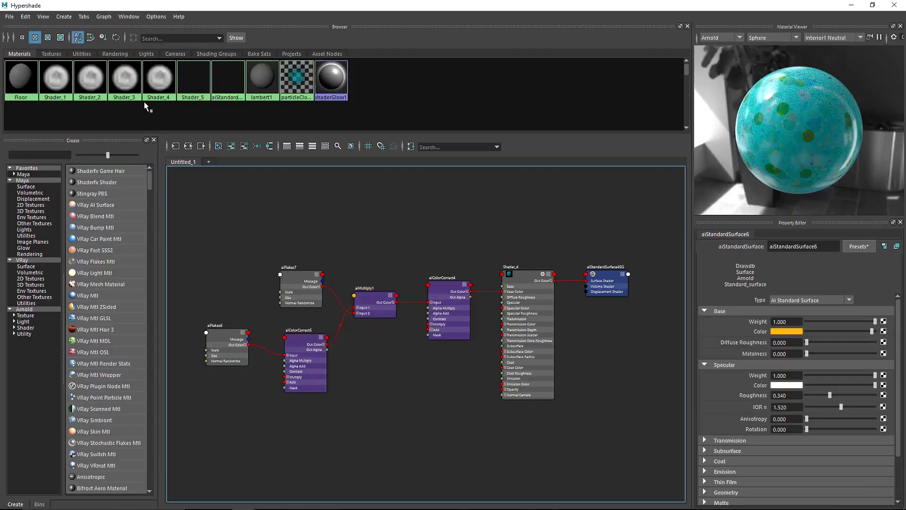
Set Shader_2's Specular Roughness to 0.34 in Hypershade
{"action": "left_click", "coordinate": [92, 92]}
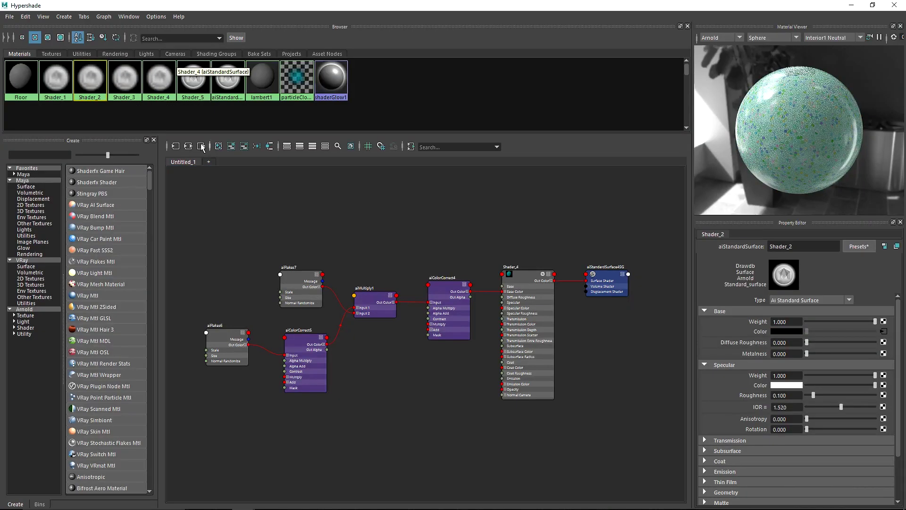
{"action": "left_click", "coordinate": [52, 78]}
{"action": "left_click", "coordinate": [90, 78]}
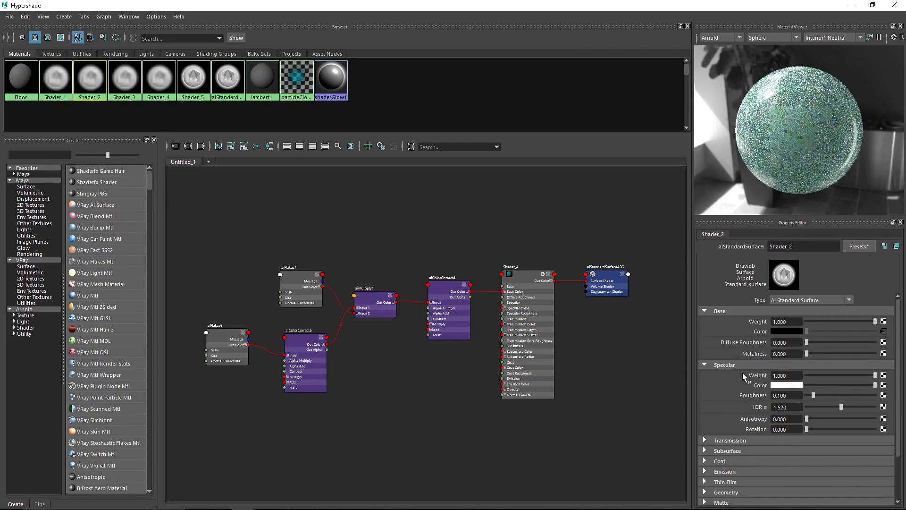
{"action": "double_click", "coordinate": [784, 395]}
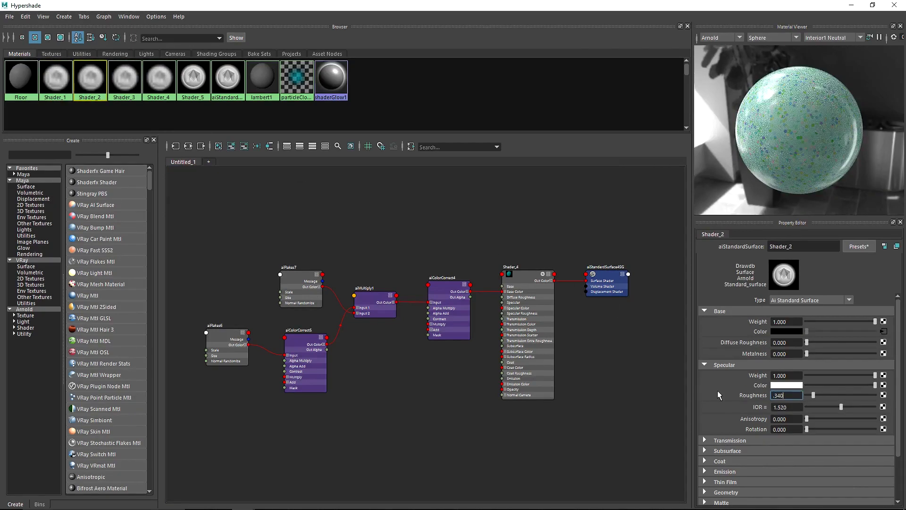
{"action": "key", "text": "Return"}
Set Shader_3 and Shader_4 Specular Roughness to 0.34, then review Shader_5 and aiStandardSurface6
{"action": "left_click", "coordinate": [124, 77]}
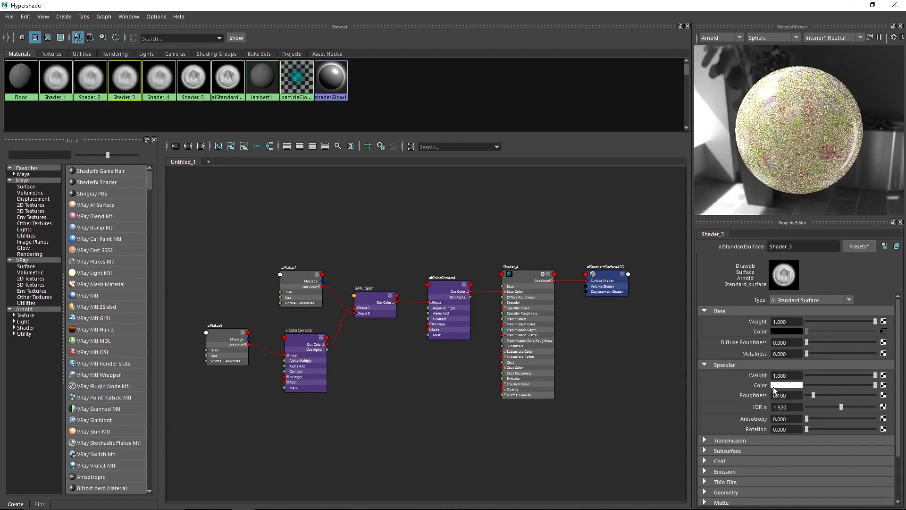
{"action": "left_click_drag", "start_coordinate": [788, 395], "coordinate": [718, 391]}
{"action": "type", "text": "1"}
{"action": "key", "text": "Return"}
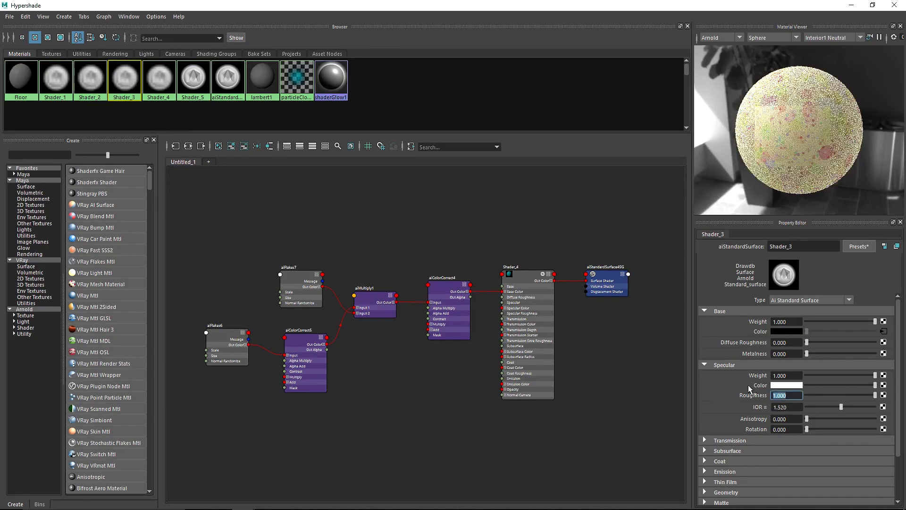
{"action": "type", "text": ".34"}
{"action": "key", "text": "Return"}
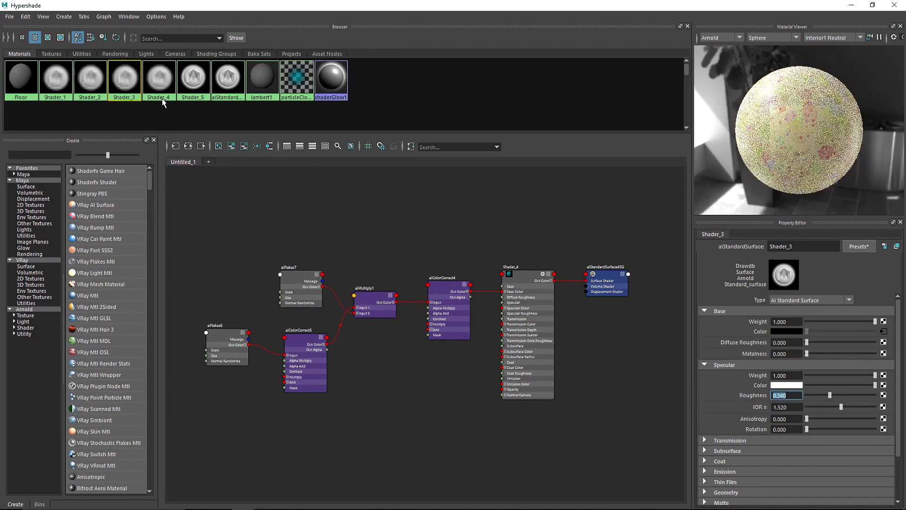
{"action": "left_click", "coordinate": [160, 81]}
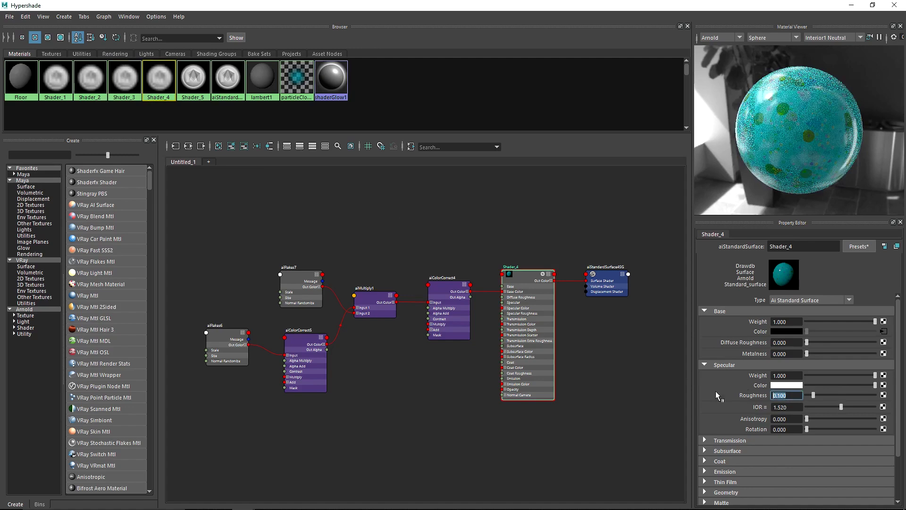
{"action": "type", "text": ".34"}
{"action": "key", "text": "Return"}
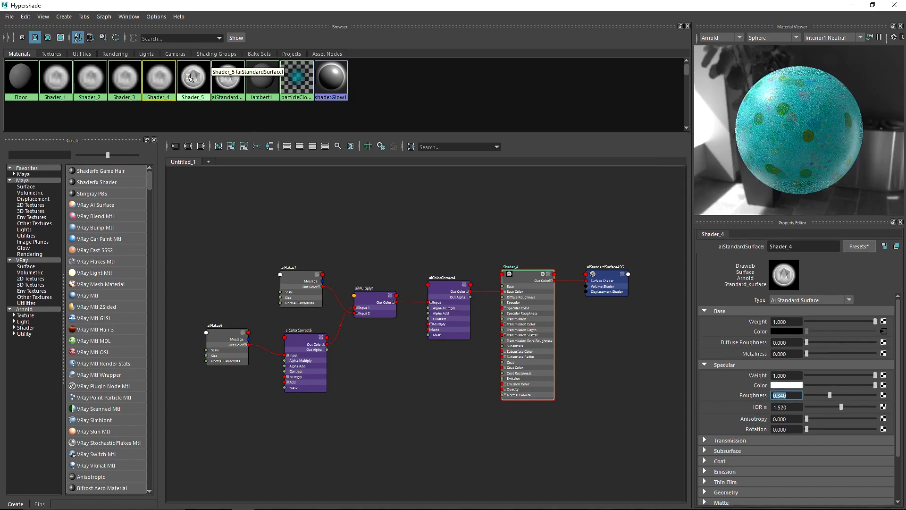
{"action": "left_click", "coordinate": [191, 78]}
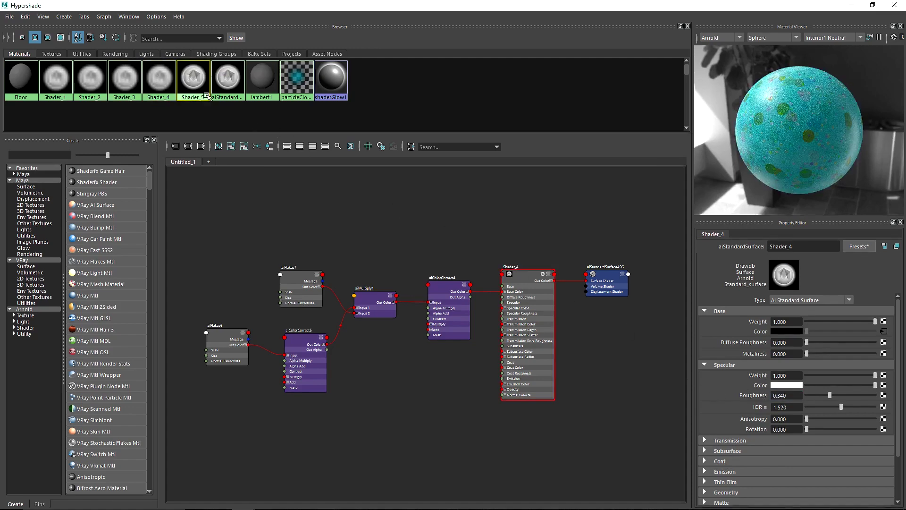
{"action": "left_click", "coordinate": [230, 83]}
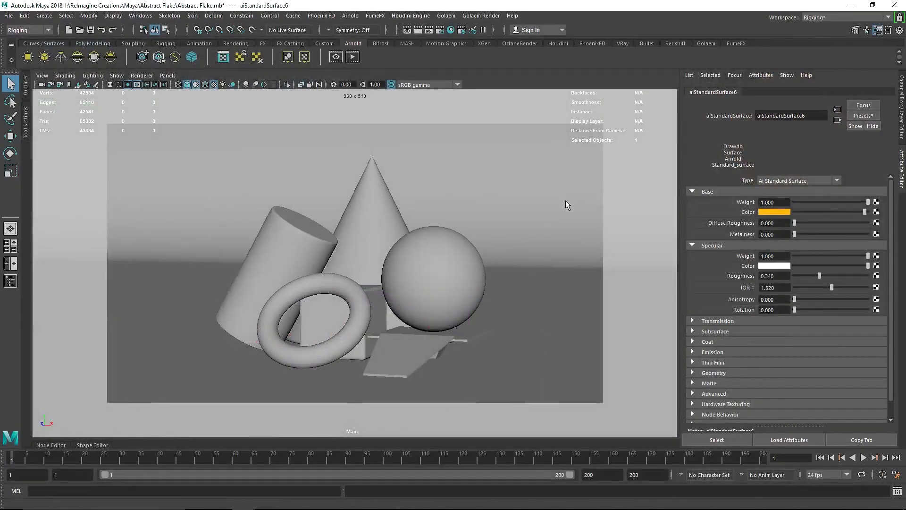
Render the updated still-life in the Arnold RenderView and widen it beside the viewport
{"action": "left_click", "coordinate": [430, 342]}
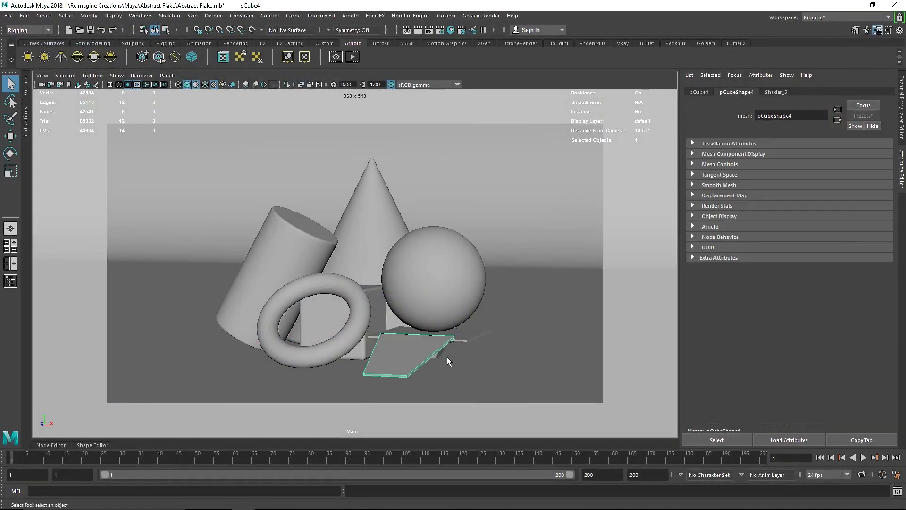
{"action": "left_click", "coordinate": [342, 60]}
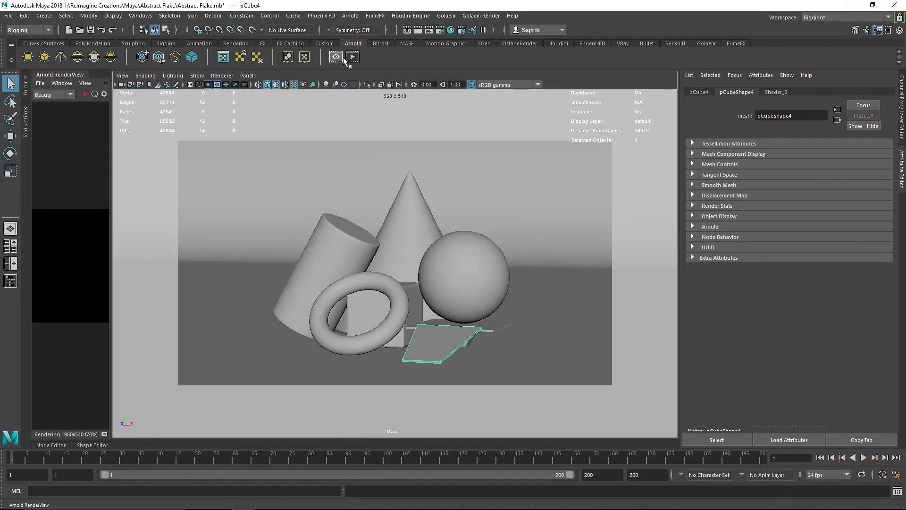
{"action": "left_click", "coordinate": [353, 57]}
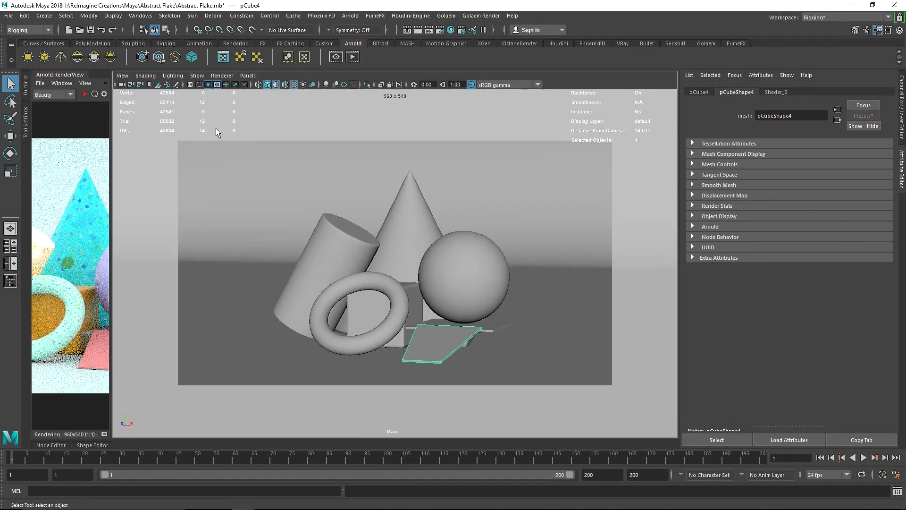
{"action": "left_click", "coordinate": [235, 126]}
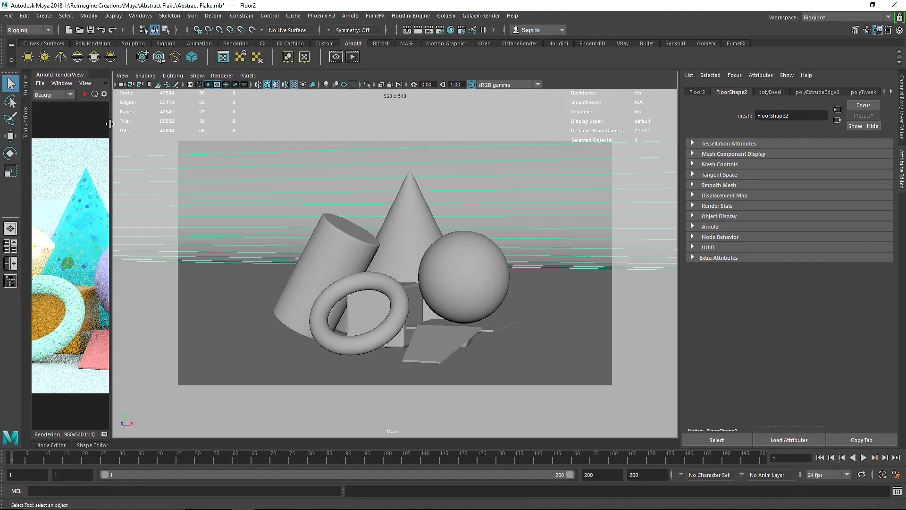
{"action": "left_click_drag", "start_coordinate": [112, 124], "coordinate": [313, 149]}
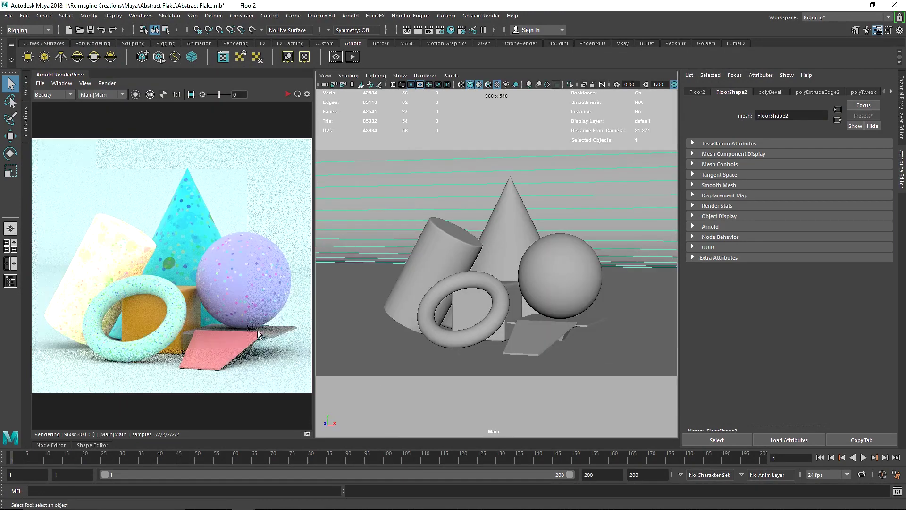
Close the RenderView and assign pCube2 a new aiStandardSurface named Shader_7
{"action": "right_click", "coordinate": [76, 75]}
{"action": "left_click", "coordinate": [104, 111]}
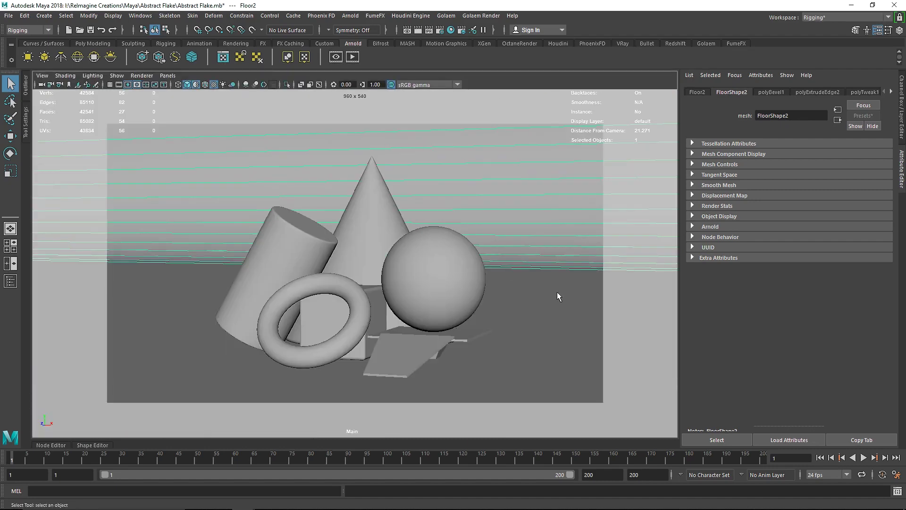
{"action": "left_click", "coordinate": [465, 336]}
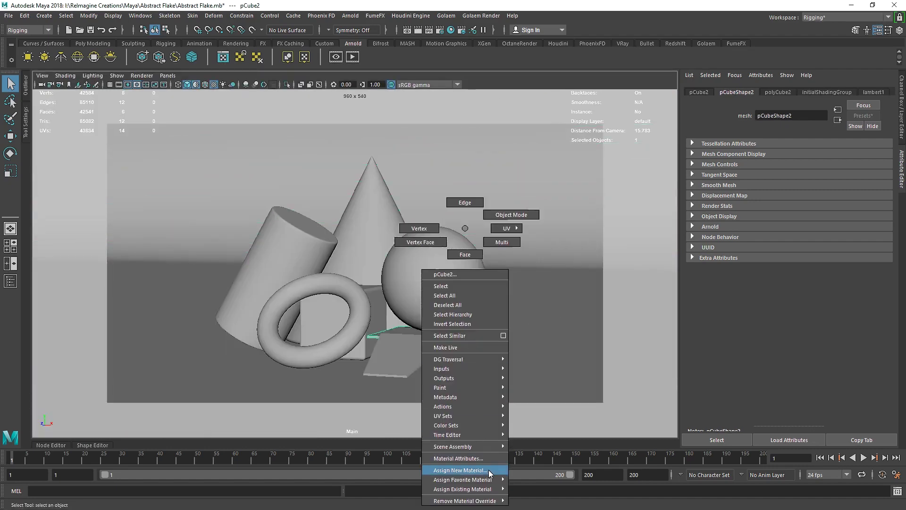
{"action": "left_click", "coordinate": [472, 470]}
{"action": "left_click", "coordinate": [583, 202]}
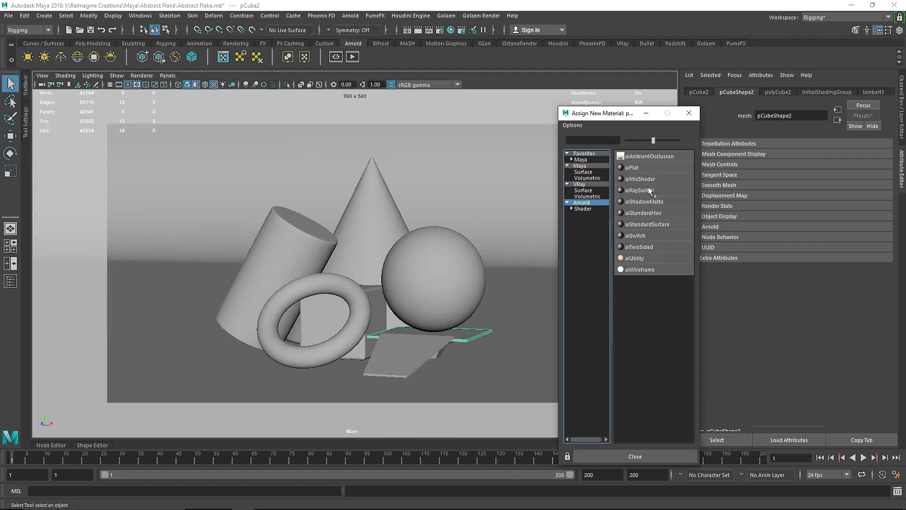
{"action": "left_click", "coordinate": [647, 224]}
{"action": "double_click", "coordinate": [791, 116]}
{"action": "type", "text": "Sha"}
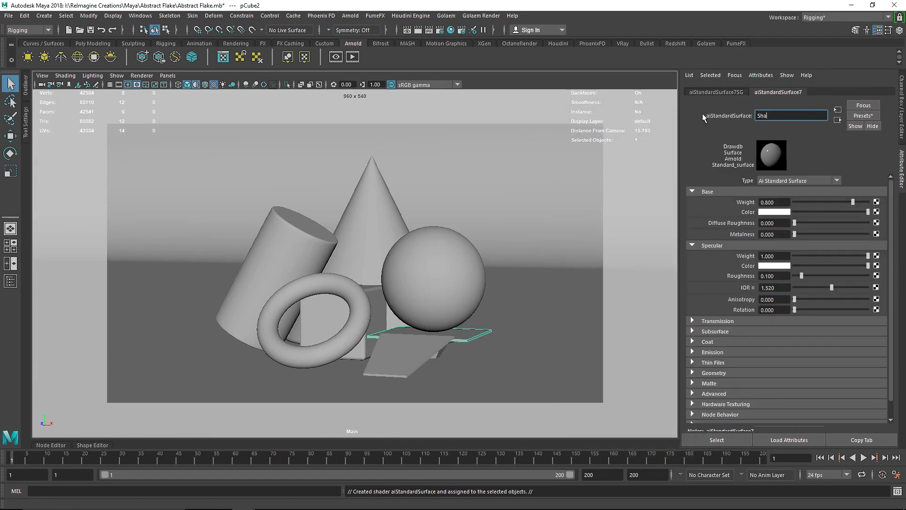
{"action": "type", "text": "der_7"}
{"action": "key", "text": "Return"}
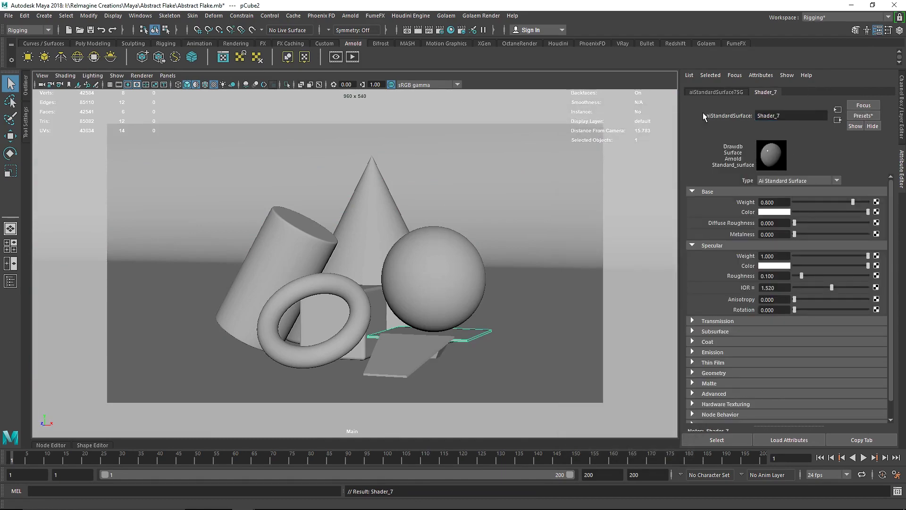
Frame the palette in the persp view and give Shader_7 Base Weight 1.0 and Specular Roughness 0.35
{"action": "key", "text": "space"}
{"action": "left_click_drag", "start_coordinate": [385, 206], "coordinate": [325, 216]}
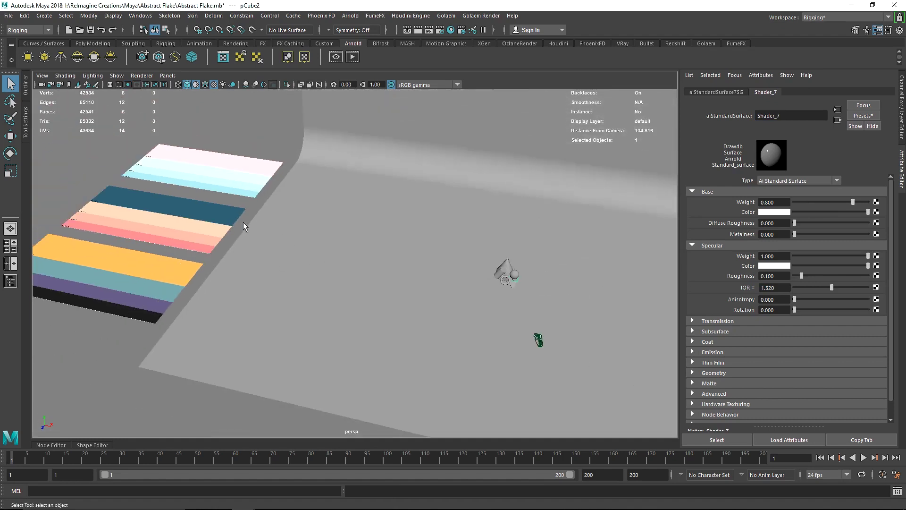
{"action": "middle_click_drag", "start_coordinate": [215, 265], "coordinate": [396, 255], "text": "alt"}
{"action": "right_click_drag", "start_coordinate": [345, 318], "coordinate": [417, 304], "text": "alt"}
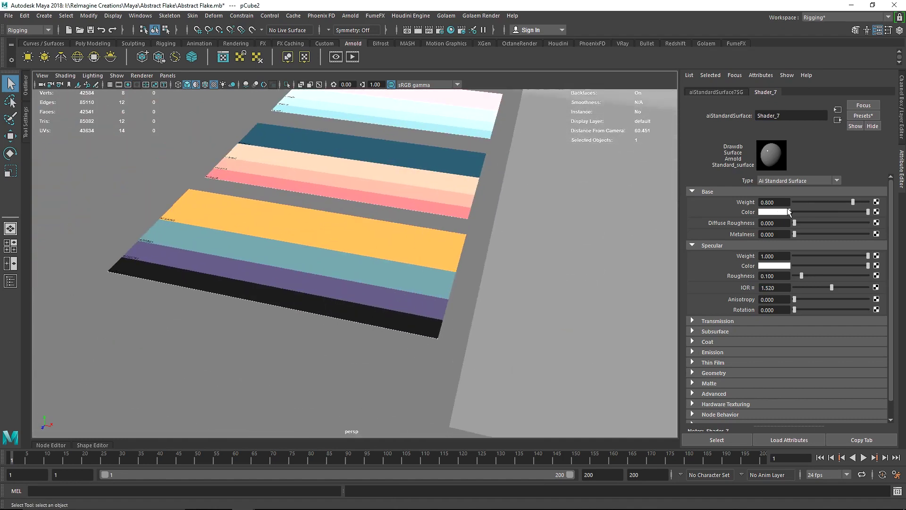
{"action": "left_click_drag", "start_coordinate": [853, 202], "coordinate": [869, 215]}
{"action": "left_click_drag", "start_coordinate": [779, 275], "coordinate": [707, 274]}
{"action": "type", "text": "."}
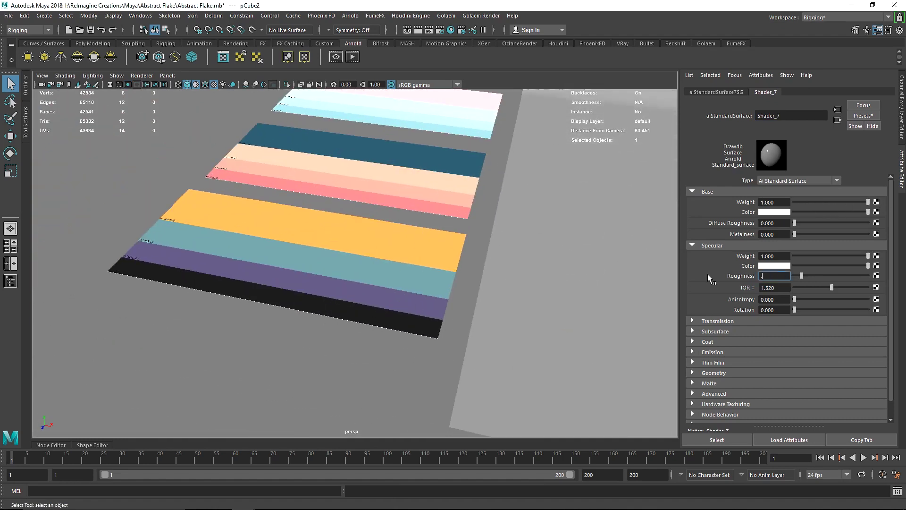
{"action": "type", "text": "35"}
{"action": "key", "text": "Return"}
Eyedrop the purple palette stripe into Shader_7's Base Color and return to the scene
{"action": "left_click", "coordinate": [780, 211]}
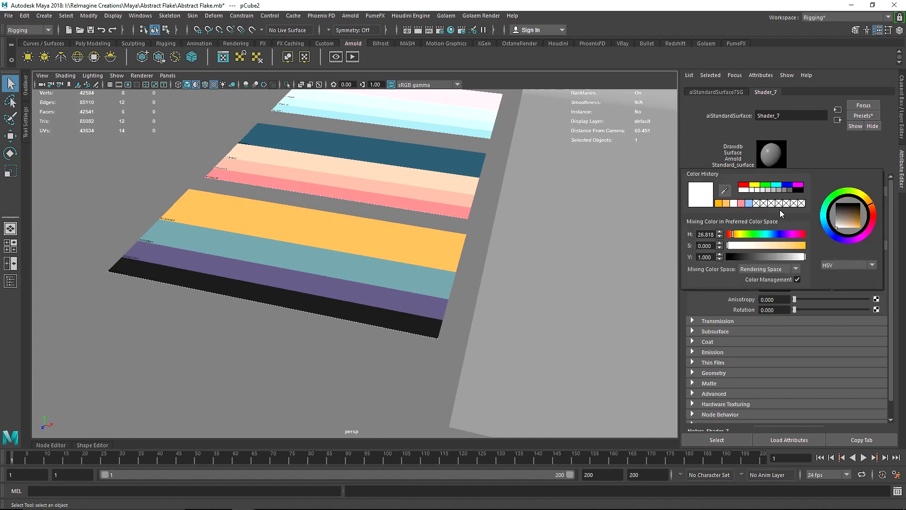
{"action": "left_click", "coordinate": [724, 190]}
{"action": "left_click", "coordinate": [377, 295]}
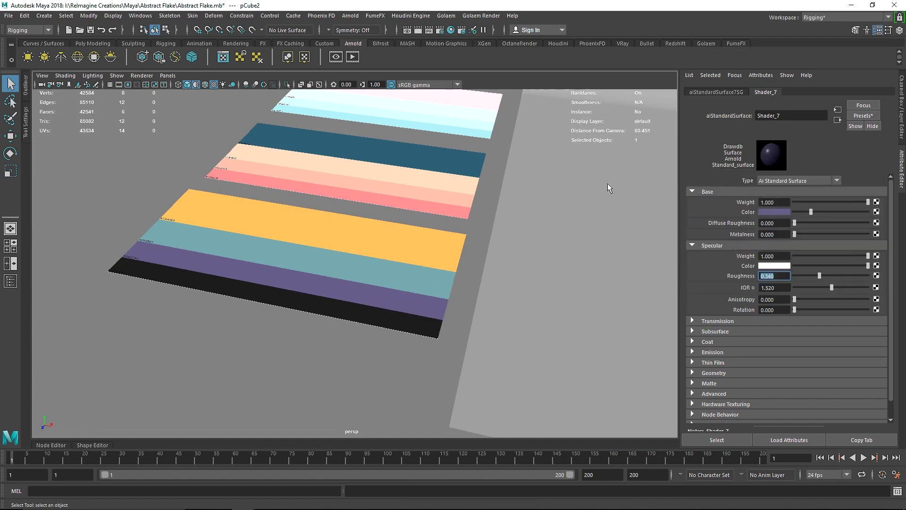
{"action": "middle_click_drag", "start_coordinate": [597, 212], "coordinate": [362, 225], "text": "alt"}
{"action": "scroll", "coordinate": [362, 225], "scroll_direction": "down", "scroll_amount": 6}
{"action": "middle_click_drag", "start_coordinate": [588, 264], "coordinate": [432, 283], "text": "alt"}
{"action": "scroll", "coordinate": [426, 289], "scroll_direction": "up", "scroll_amount": 10}
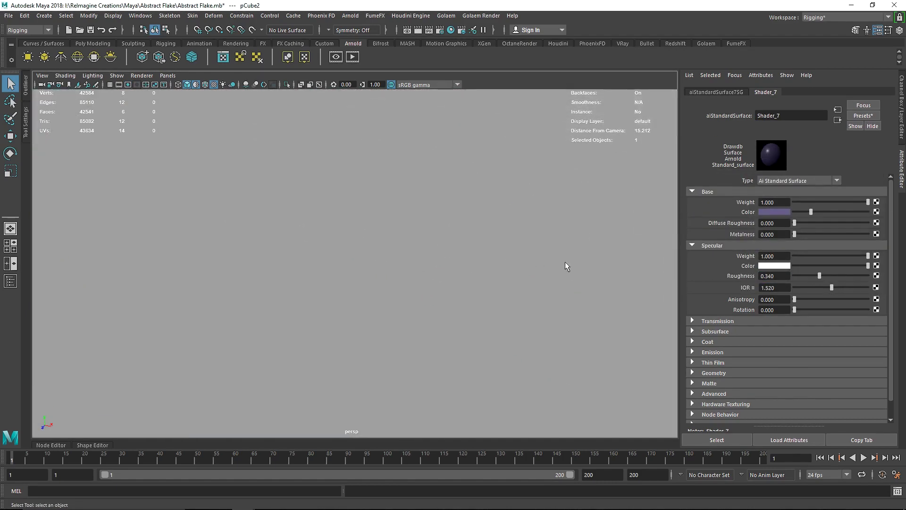
Assign pCube3 the favourite orange aiStandardSurface and rename it Shader_6
{"action": "middle_click_drag", "start_coordinate": [601, 265], "coordinate": [273, 246], "text": "alt"}
{"action": "left_click_drag", "start_coordinate": [275, 283], "coordinate": [278, 234], "text": "alt"}
{"action": "middle_click_drag", "start_coordinate": [318, 220], "coordinate": [327, 280], "text": "alt"}
{"action": "left_click", "coordinate": [345, 232]}
{"action": "right_click_drag", "start_coordinate": [345, 229], "coordinate": [442, 479]}
{"action": "left_click", "coordinate": [778, 93]}
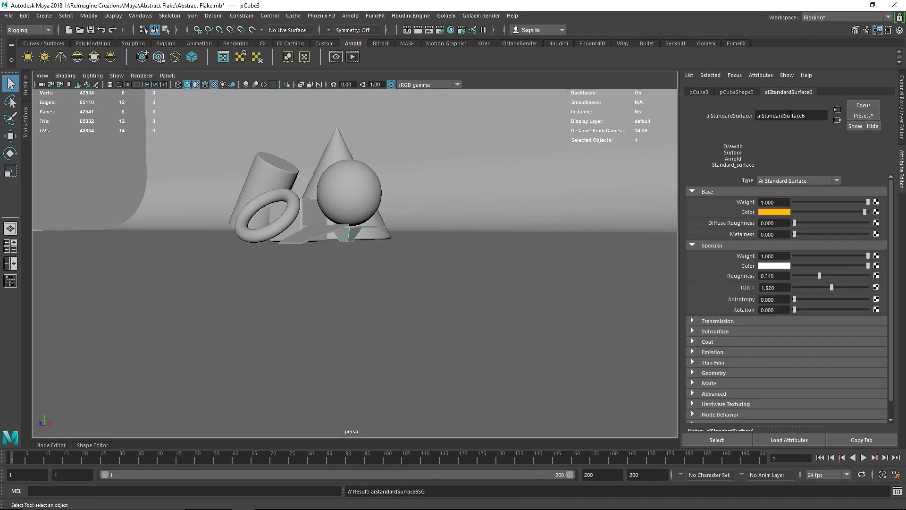
{"action": "left_click_drag", "start_coordinate": [814, 116], "coordinate": [720, 115]}
{"action": "type", "text": "Sh"}
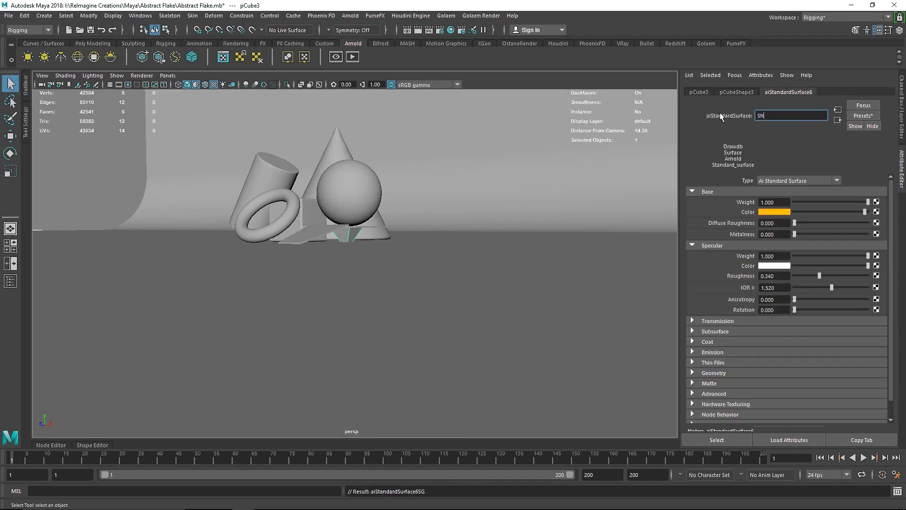
{"action": "type", "text": "ader_6"}
{"action": "key", "text": "Return"}
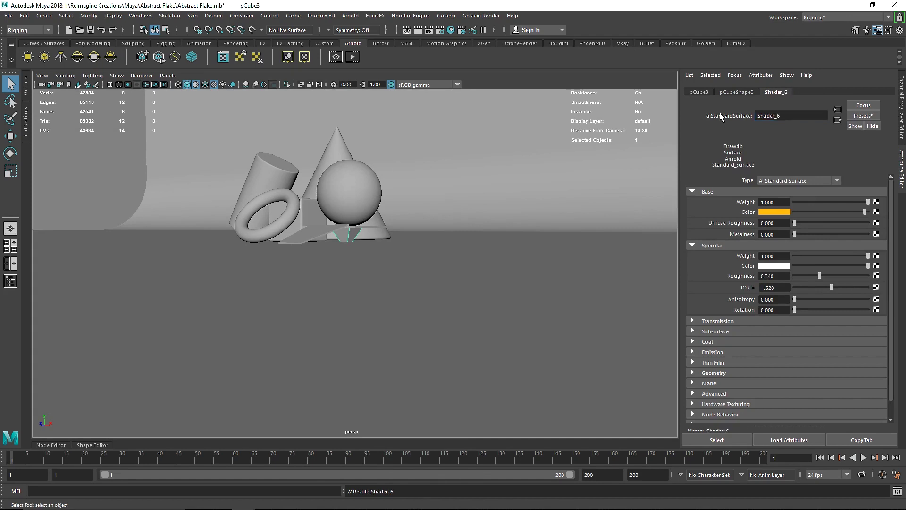
Look through the Main camera again
{"action": "left_click", "coordinate": [167, 76]}
{"action": "mouse_move", "coordinate": [208, 86]}
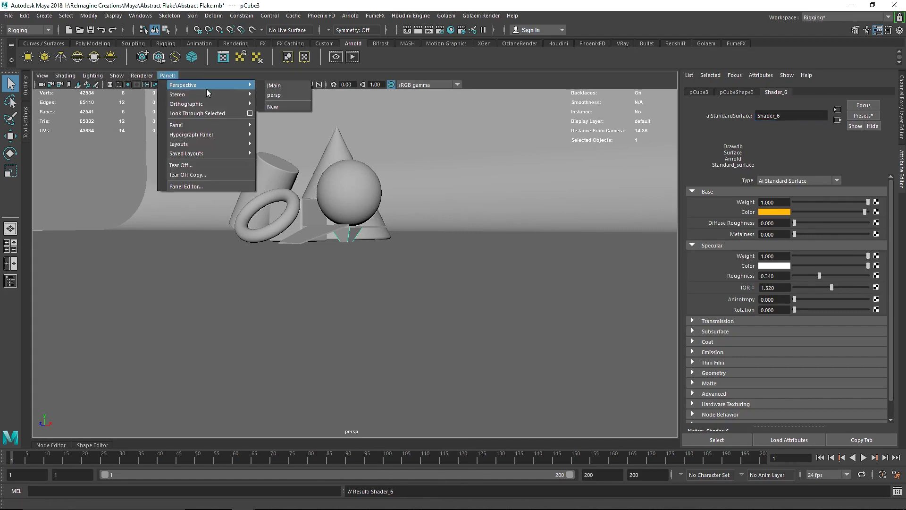
{"action": "left_click", "coordinate": [274, 86]}
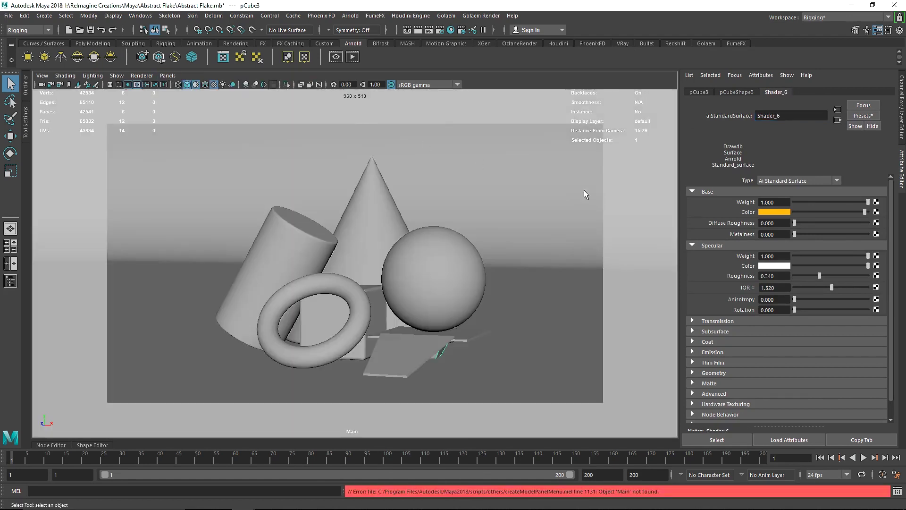
Save the scene, run a live Arnold IPR render in a widened RenderView and select the floor
{"action": "key", "text": "ctrl+a"}
{"action": "key", "text": "ctrl+s"}
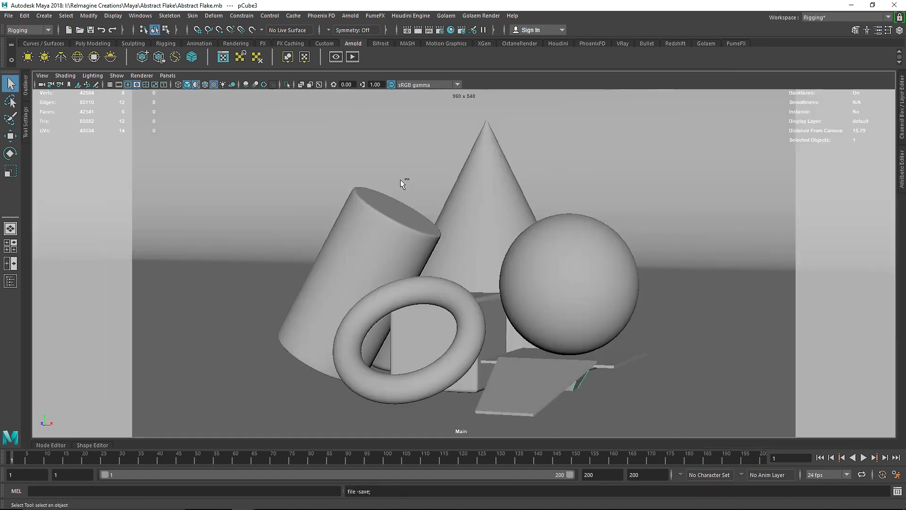
{"action": "left_click", "coordinate": [352, 57]}
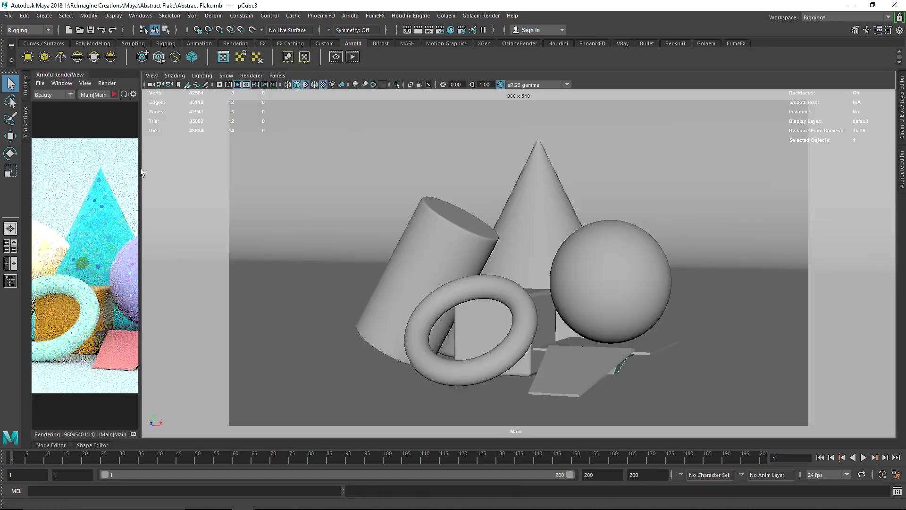
{"action": "left_click_drag", "start_coordinate": [140, 170], "coordinate": [396, 182]}
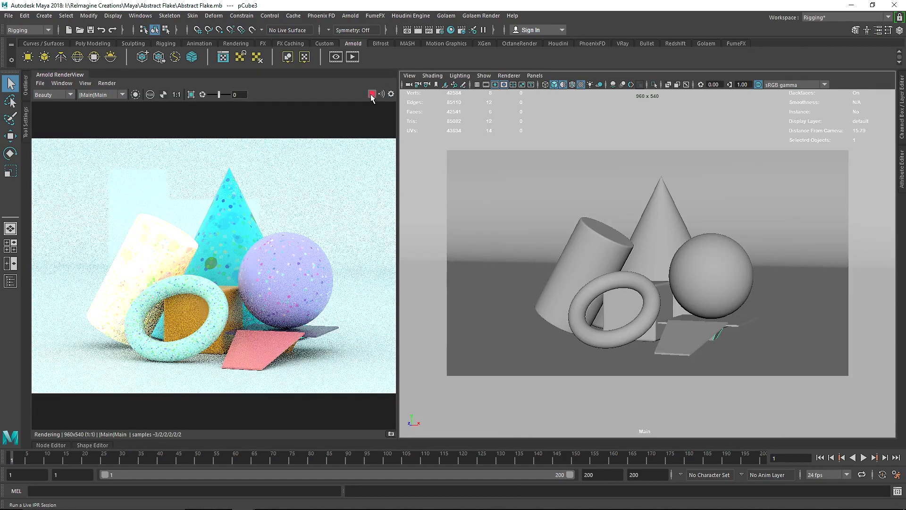
{"action": "left_click", "coordinate": [371, 94]}
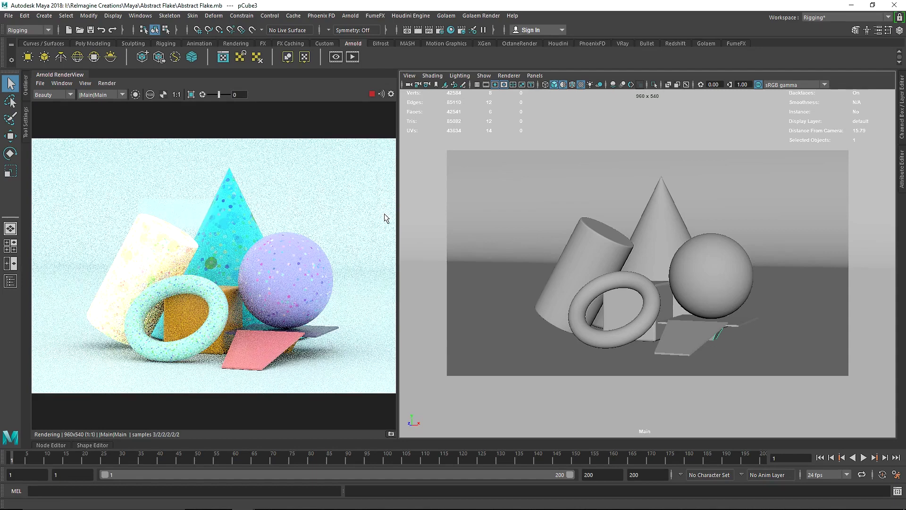
{"action": "scroll", "coordinate": [358, 242], "scroll_direction": "down", "scroll_amount": 2}
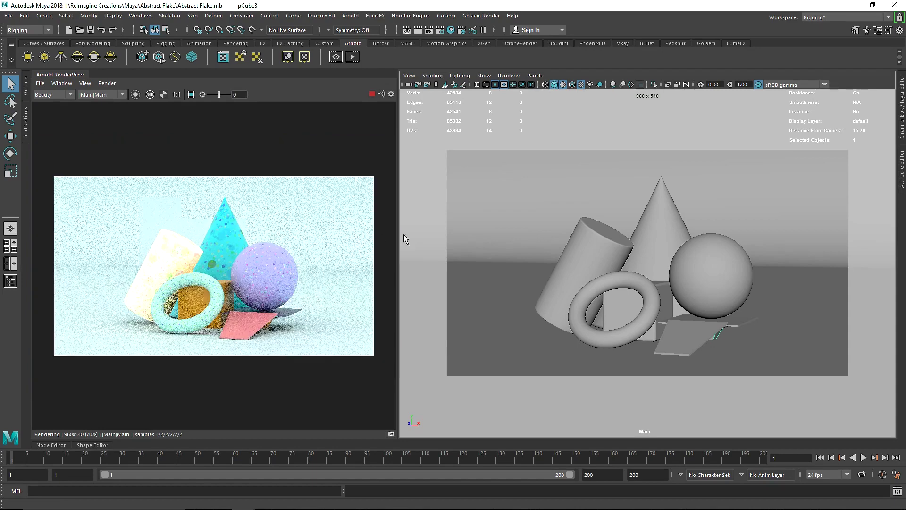
{"action": "left_click", "coordinate": [503, 265]}
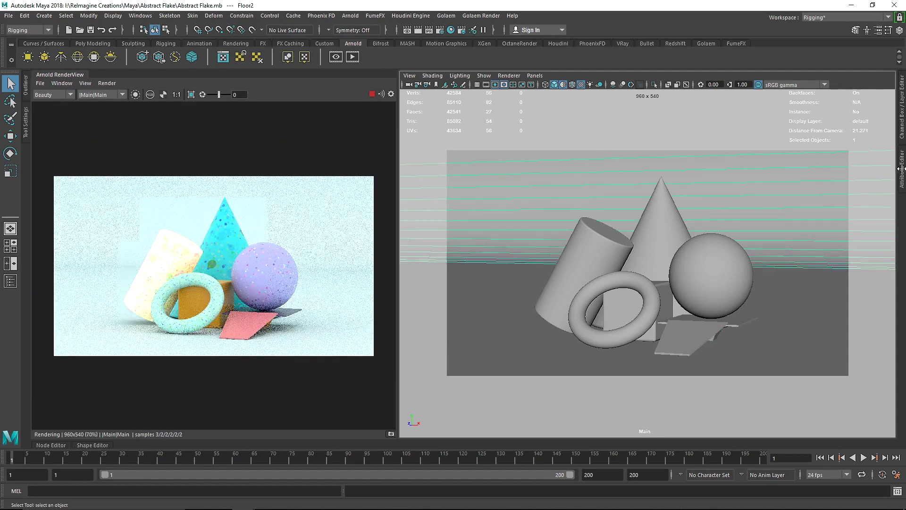
Show the Floor material's attributes and set the render view's test resolution to 50%
{"action": "left_click", "coordinate": [903, 165]}
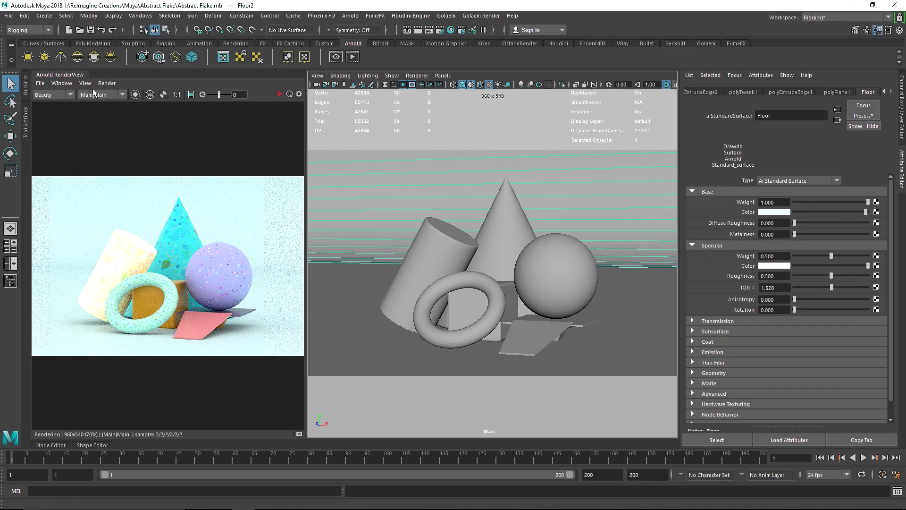
{"action": "left_click", "coordinate": [62, 83]}
{"action": "mouse_move", "coordinate": [85, 83]}
{"action": "mouse_move", "coordinate": [123, 173]}
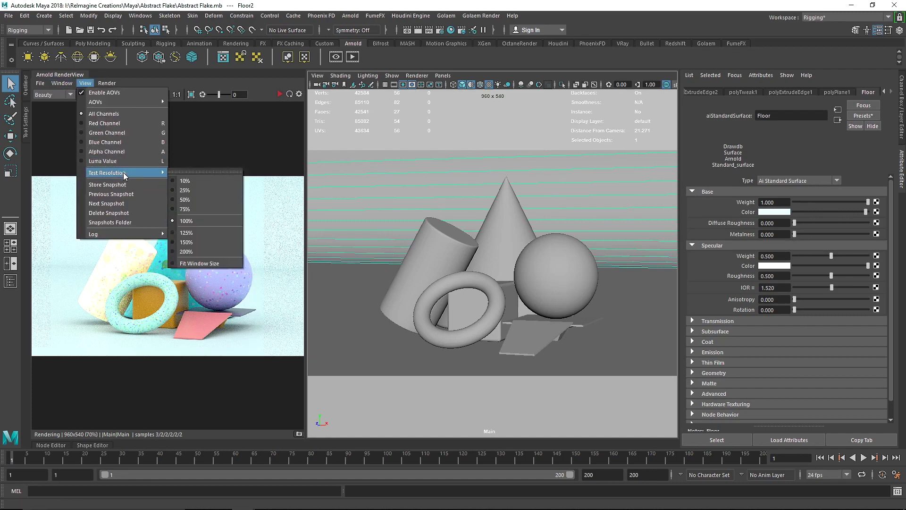
{"action": "left_click", "coordinate": [194, 202]}
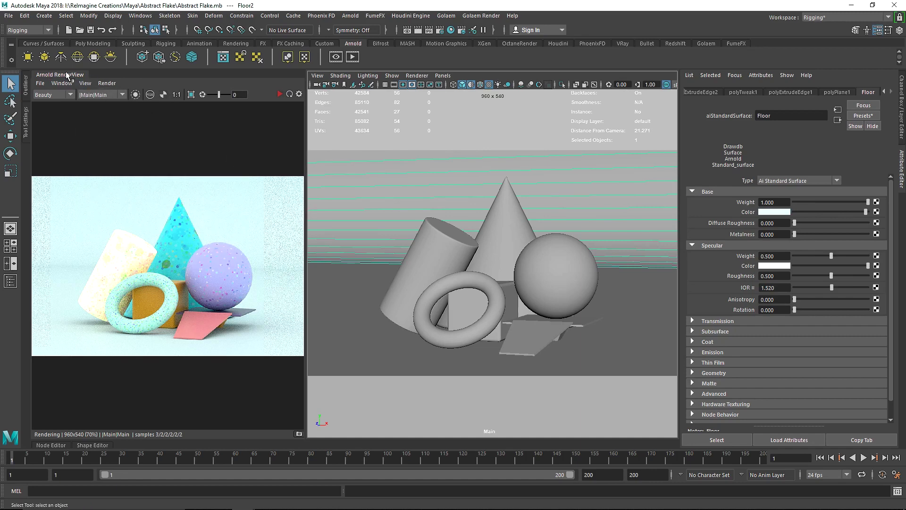
Tint the Floor Base Color pale cyan and restart the IPR render
{"action": "left_click", "coordinate": [776, 213]}
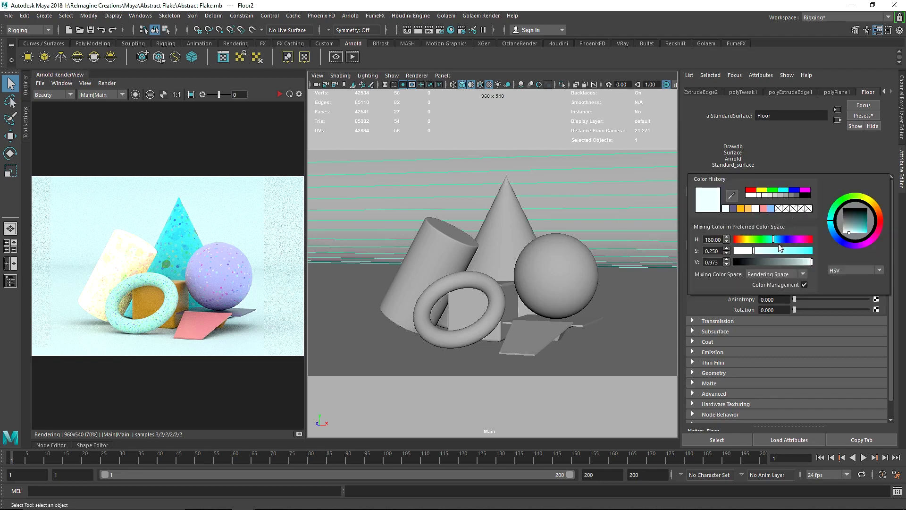
{"action": "left_click", "coordinate": [760, 250]}
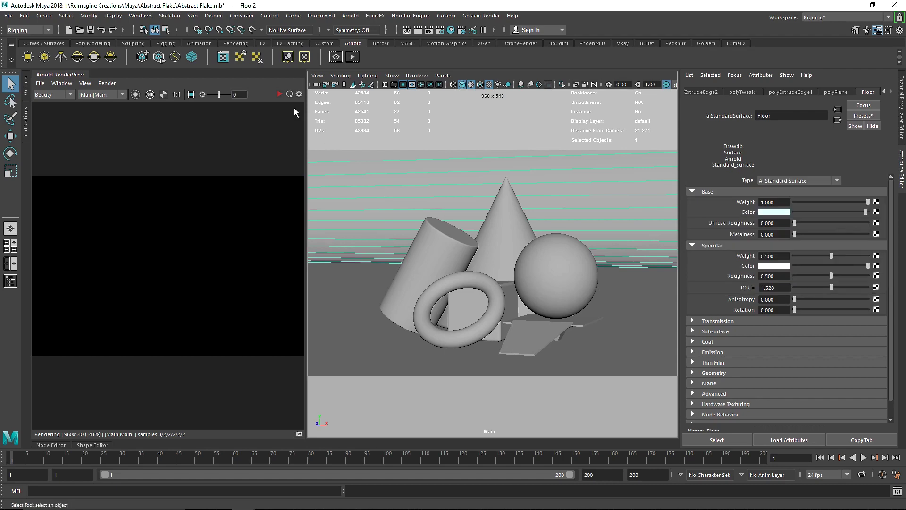
{"action": "left_click", "coordinate": [279, 94]}
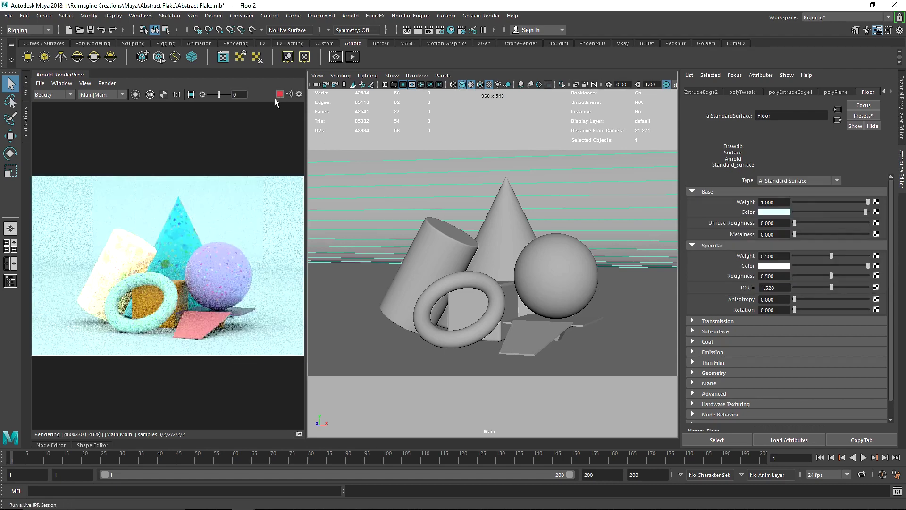
Close the RenderView tab and hide the Attribute Editor to enlarge the viewport
{"action": "right_click", "coordinate": [59, 76]}
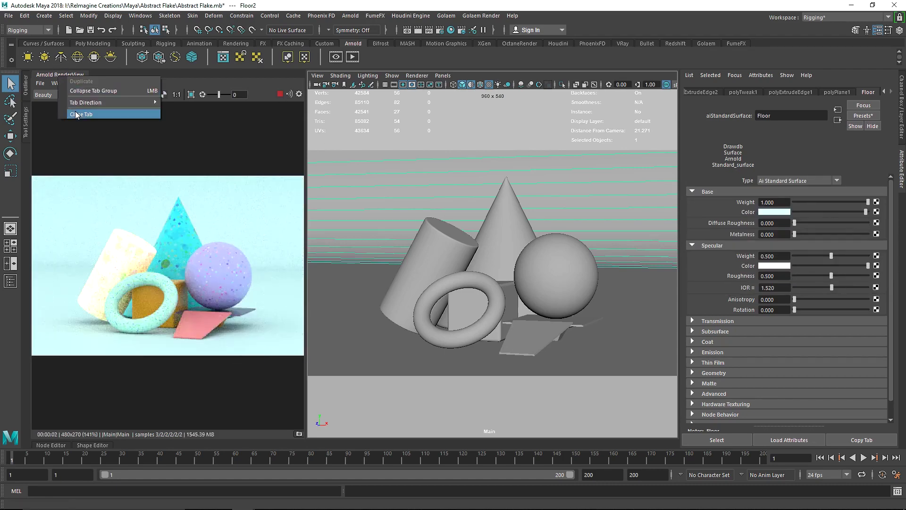
{"action": "left_click", "coordinate": [76, 114]}
{"action": "key", "text": "ctrl+a"}
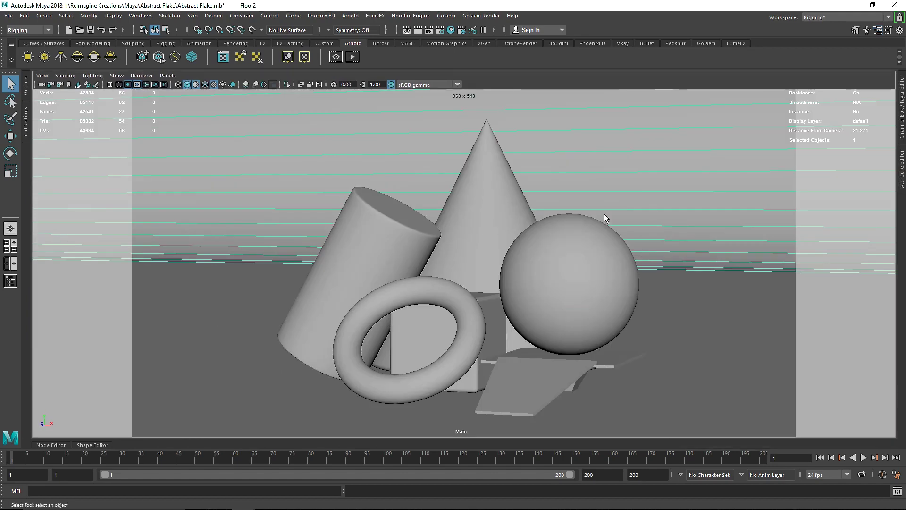
Switch to the perspective view, orbit down toward the floor, and select aiSkyDomeLight1
{"action": "key", "text": "space"}
{"action": "left_click_drag", "start_coordinate": [413, 166], "coordinate": [410, 109]}
{"action": "scroll", "coordinate": [349, 189], "scroll_direction": "down", "scroll_amount": 8}
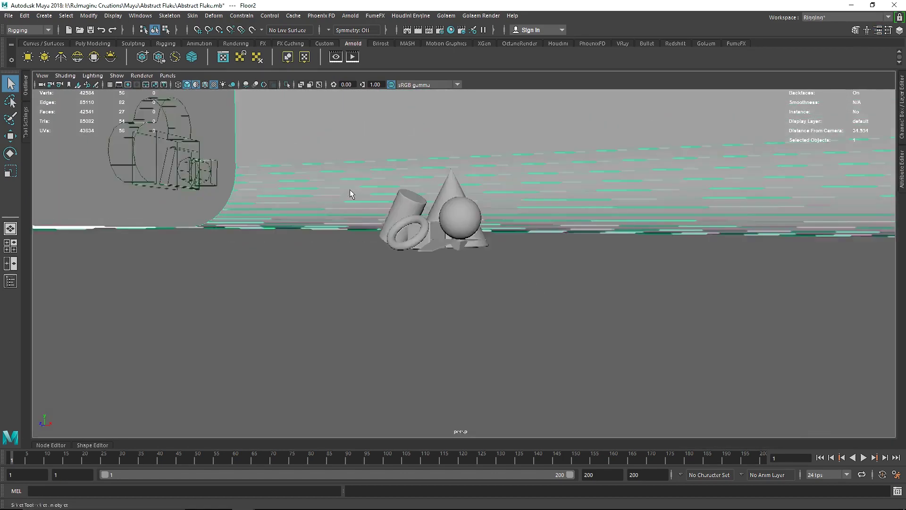
{"action": "left_click", "coordinate": [264, 148]}
{"action": "scroll", "coordinate": [264, 149], "scroll_direction": "down", "scroll_amount": 5}
{"action": "left_click_drag", "start_coordinate": [253, 180], "coordinate": [279, 206], "text": "alt"}
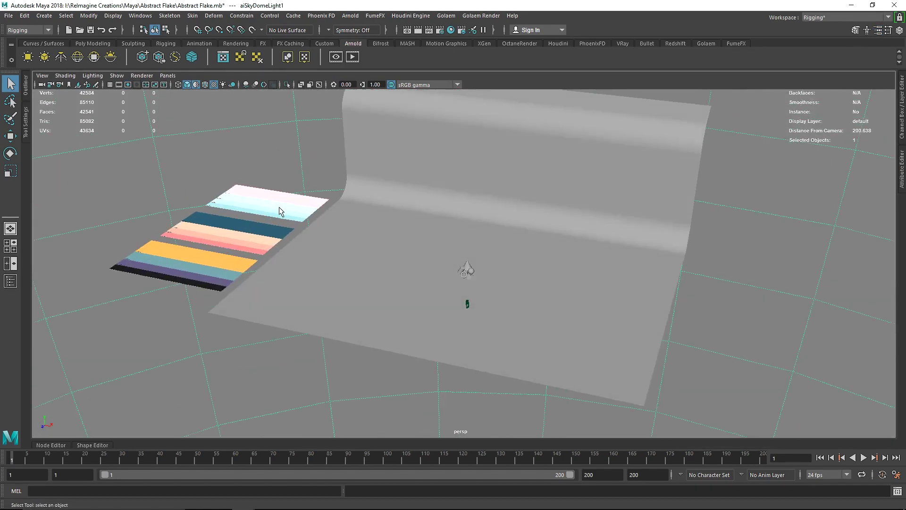
{"action": "left_click", "coordinate": [282, 209]}
{"action": "left_click", "coordinate": [284, 137]}
Look through the Main camera and dock a widened Arnold RenderView beside it
{"action": "left_click", "coordinate": [168, 76]}
{"action": "mouse_move", "coordinate": [198, 88]}
{"action": "left_click", "coordinate": [280, 90]}
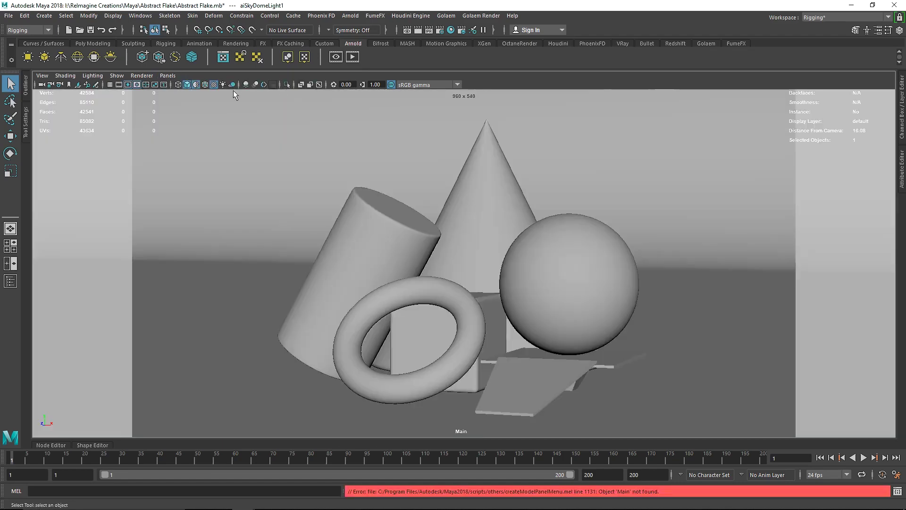
{"action": "left_click", "coordinate": [352, 60]}
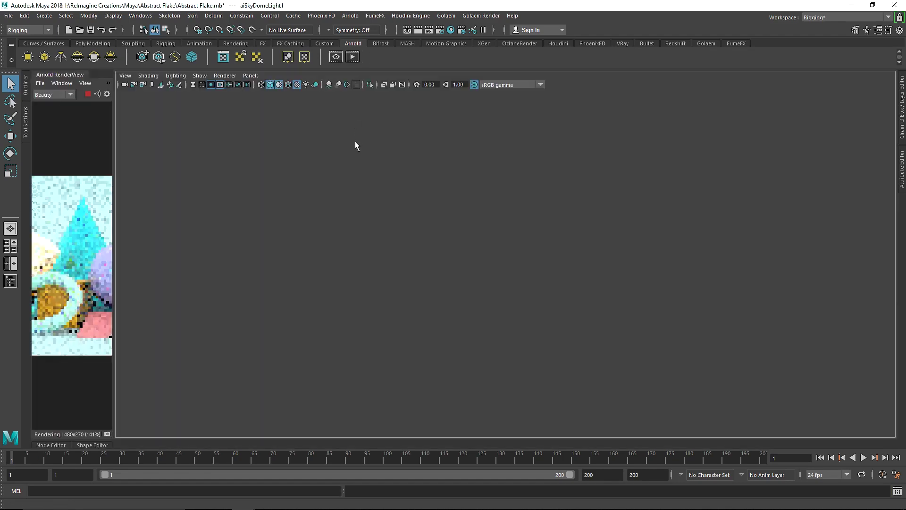
{"action": "left_click_drag", "start_coordinate": [114, 146], "coordinate": [305, 146]}
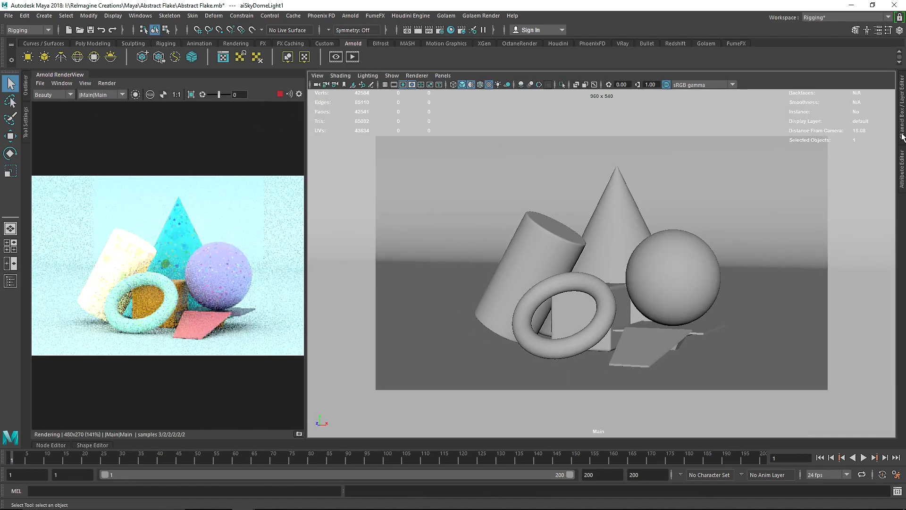
{"action": "left_click_drag", "start_coordinate": [901, 137], "coordinate": [41, 95]}
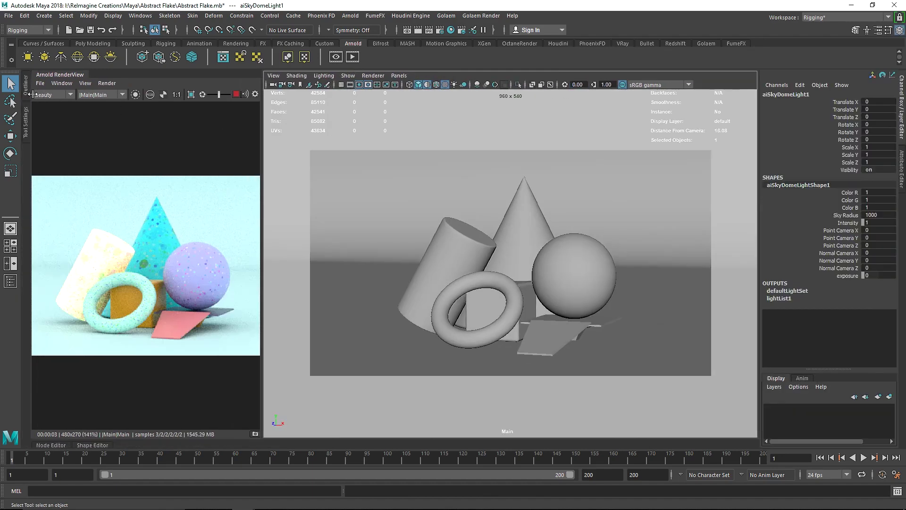
Connect a File texture node to aiSkyDomeLight1's Color and browse for its image
{"action": "left_click", "coordinate": [26, 92]}
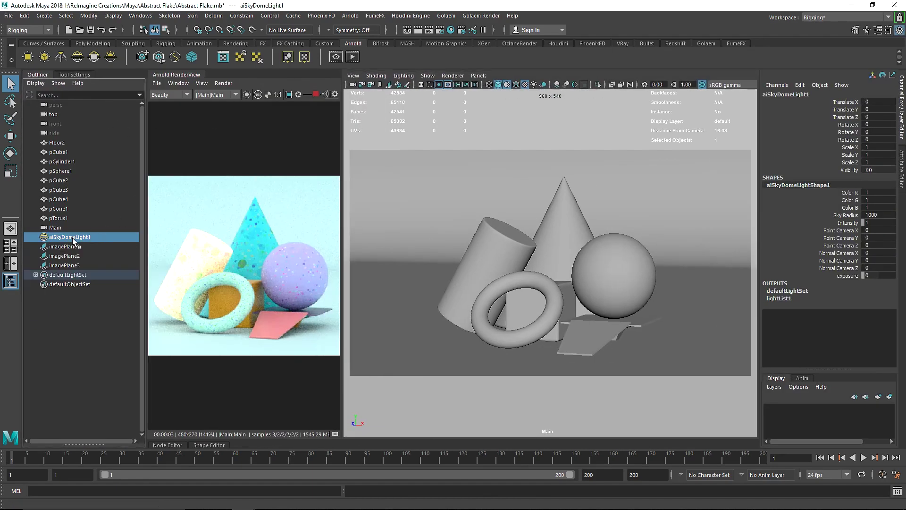
{"action": "left_click", "coordinate": [902, 182]}
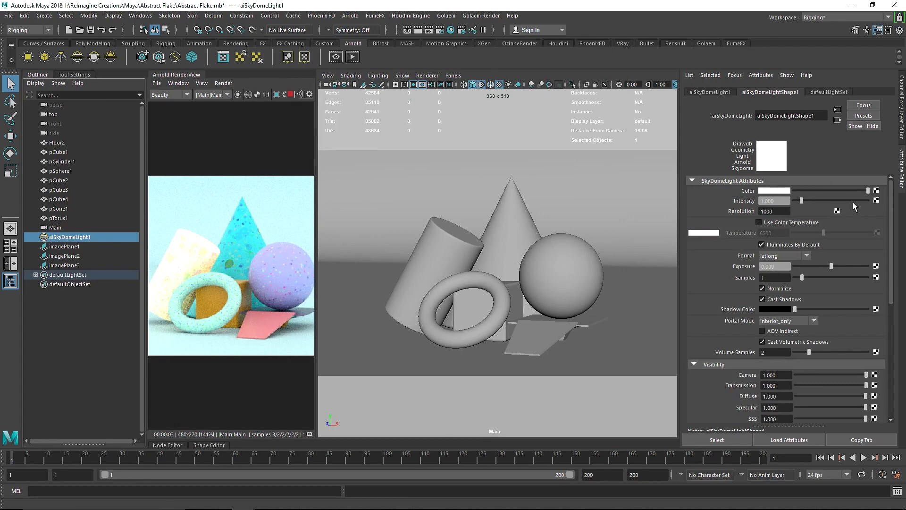
{"action": "left_click", "coordinate": [876, 190]}
{"action": "left_click_drag", "start_coordinate": [498, 170], "coordinate": [501, 131]}
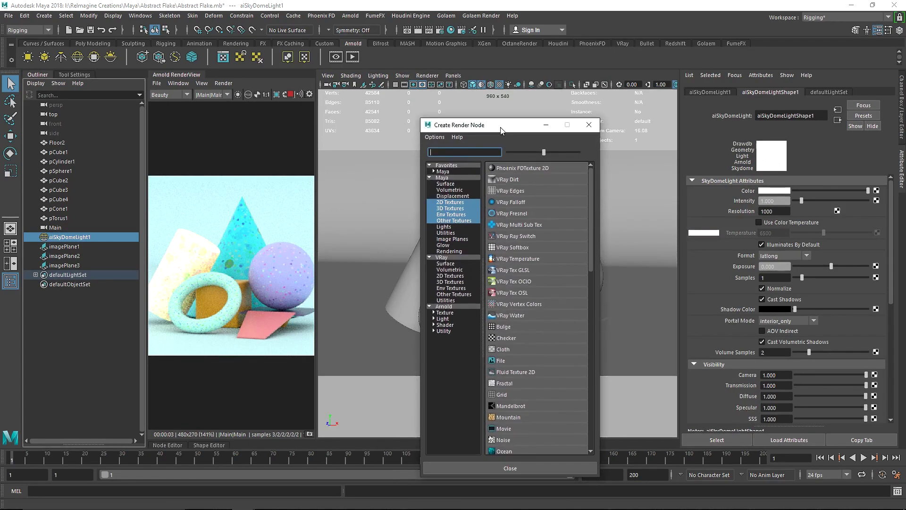
{"action": "left_click", "coordinate": [454, 177]}
{"action": "scroll", "coordinate": [532, 283], "scroll_direction": "down", "scroll_amount": 5}
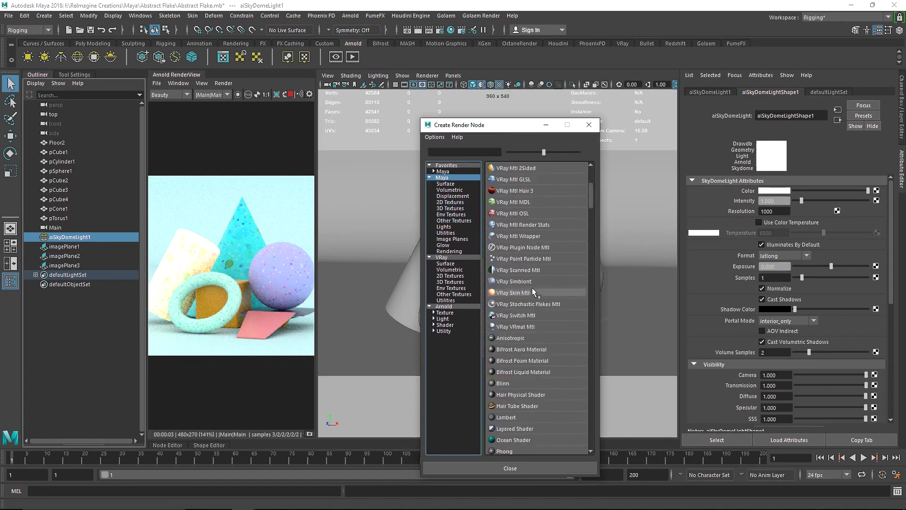
{"action": "scroll", "coordinate": [533, 278], "scroll_direction": "down", "scroll_amount": 6}
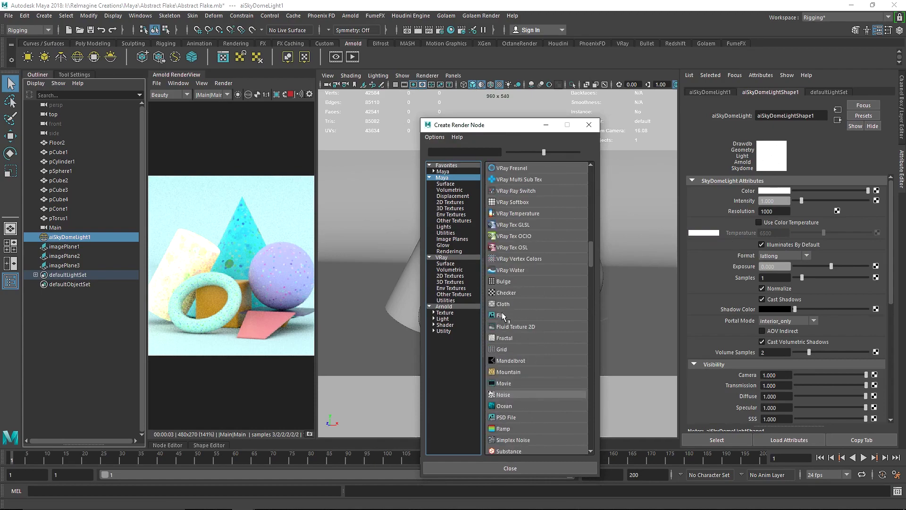
{"action": "left_click", "coordinate": [501, 313]}
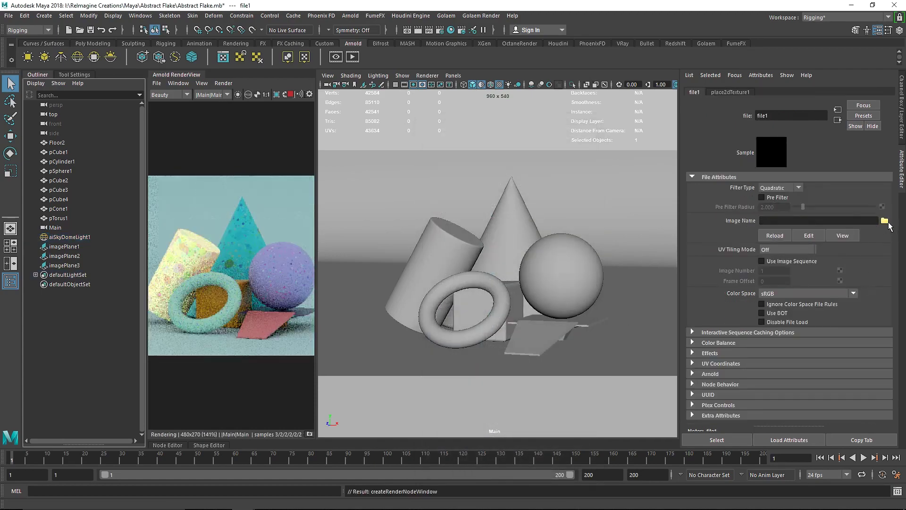
{"action": "left_click", "coordinate": [885, 221]}
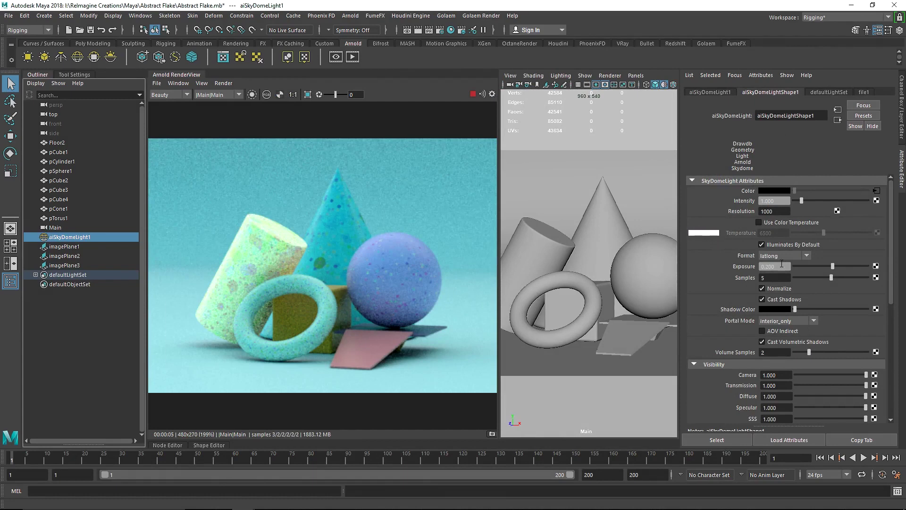
Set the sky dome Exposure to 0.2, after trying 0.5, and Samples to 5
{"action": "left_click_drag", "start_coordinate": [784, 266], "coordinate": [735, 266]}
{"action": "type", "text": "0.5"}
{"action": "key", "text": "Return"}
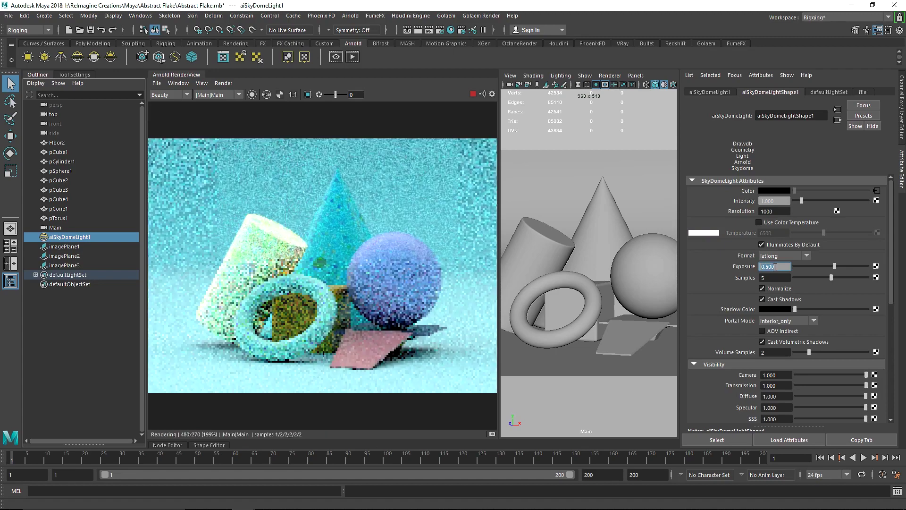
{"action": "left_click_drag", "start_coordinate": [844, 267], "coordinate": [833, 267]}
{"action": "left_click_drag", "start_coordinate": [775, 267], "coordinate": [740, 264]}
{"action": "type", "text": "0.2"}
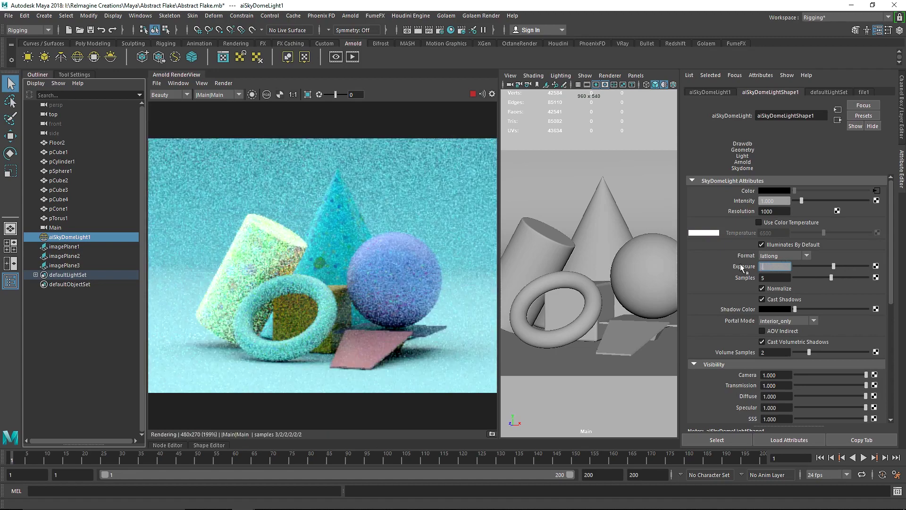
{"action": "key", "text": "Return"}
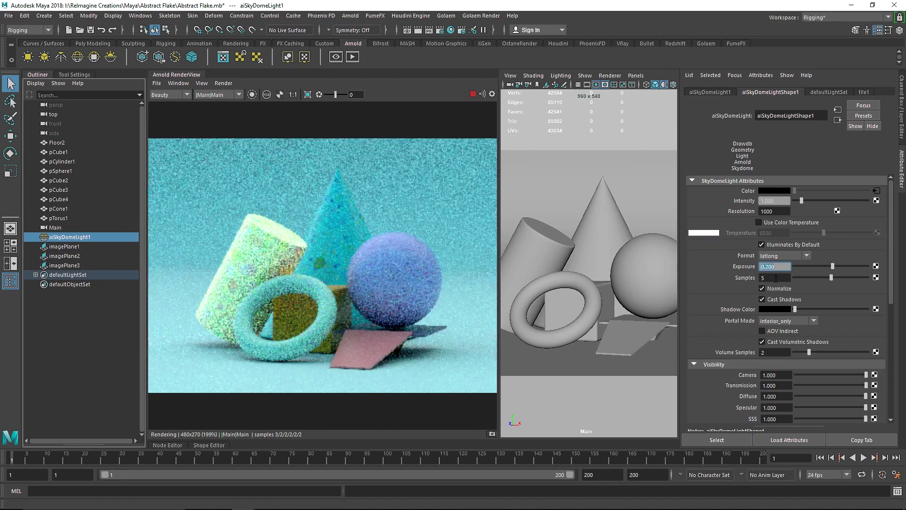
{"action": "key", "text": "Tab"}
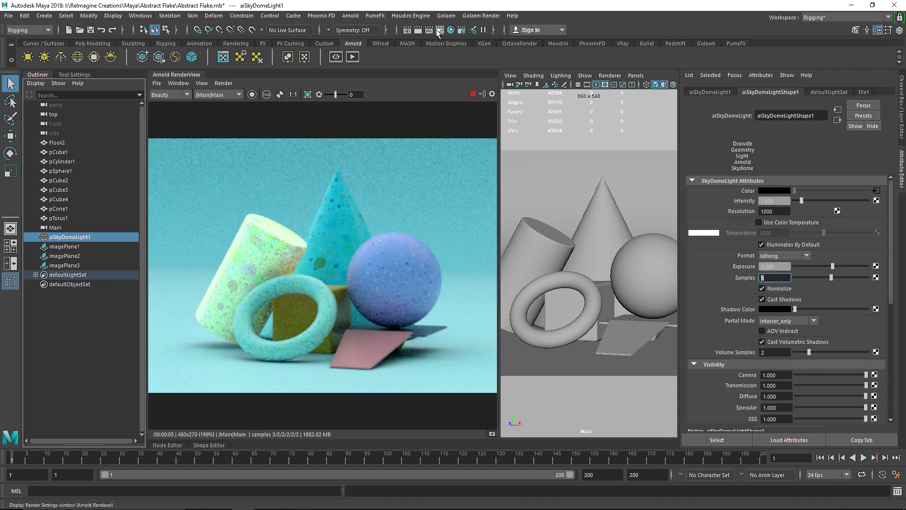
{"action": "scroll", "coordinate": [850, 277], "scroll_direction": "down", "scroll_amount": 4}
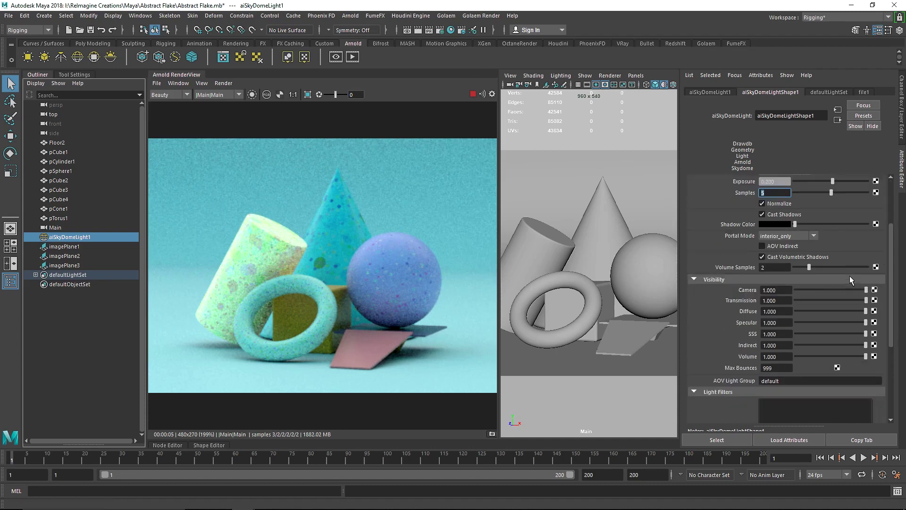
In Render Settings, set the image format to jpeg and the size preset to HD_1080
{"action": "left_click", "coordinate": [440, 30]}
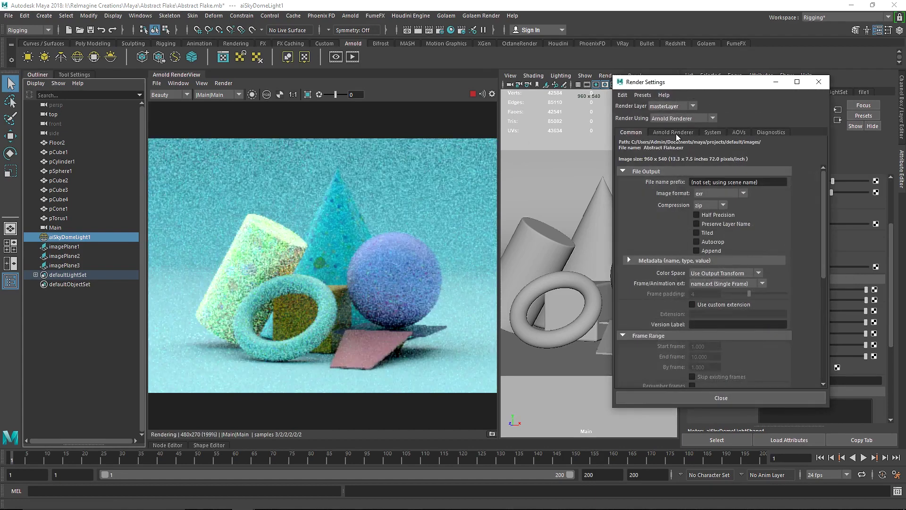
{"action": "left_click", "coordinate": [707, 196]}
{"action": "left_click", "coordinate": [711, 206]}
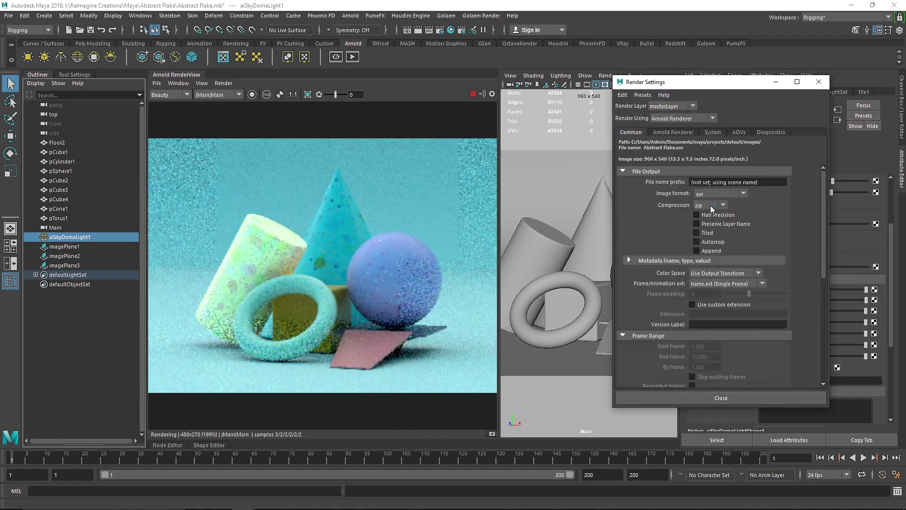
{"action": "scroll", "coordinate": [803, 305], "scroll_direction": "down", "scroll_amount": 5}
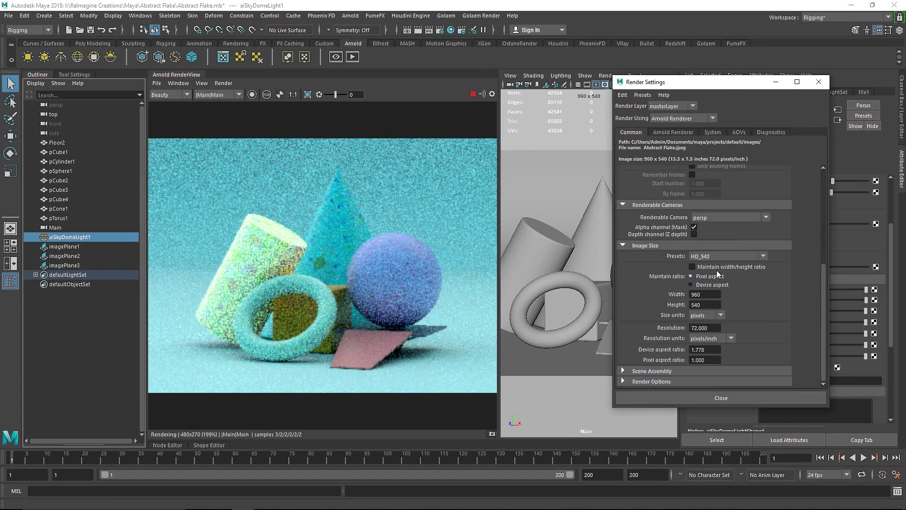
{"action": "left_click", "coordinate": [722, 256]}
{"action": "left_click", "coordinate": [710, 333]}
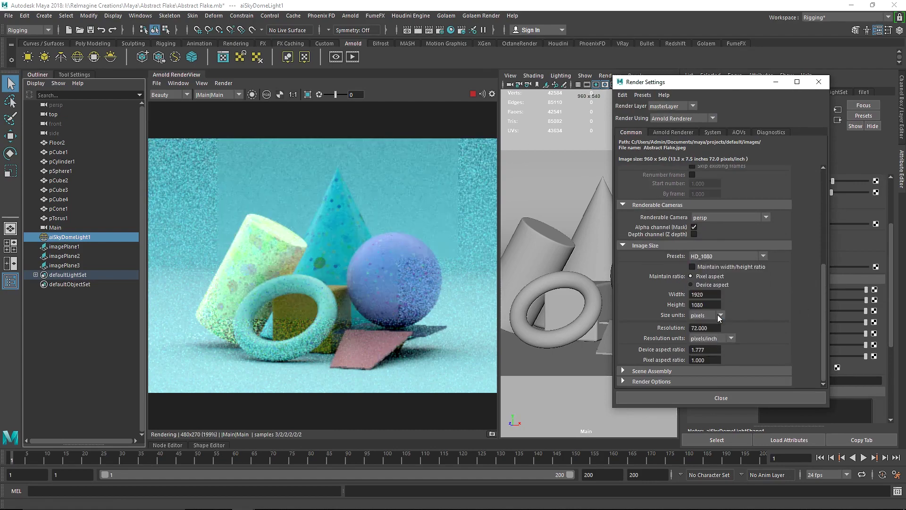
Set Arnold sampling to Camera AA 8, Diffuse 4, Specular 4, Transmission 0
{"action": "left_click", "coordinate": [689, 131]}
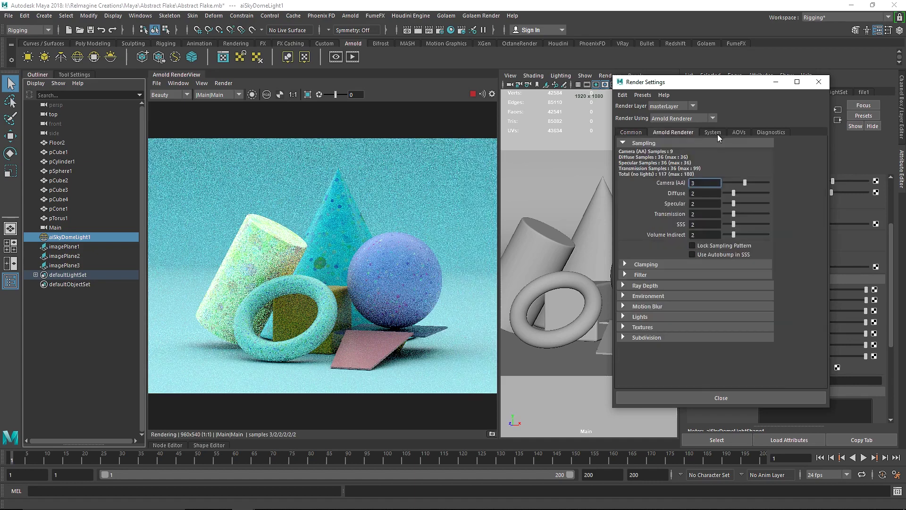
{"action": "double_click", "coordinate": [693, 183]}
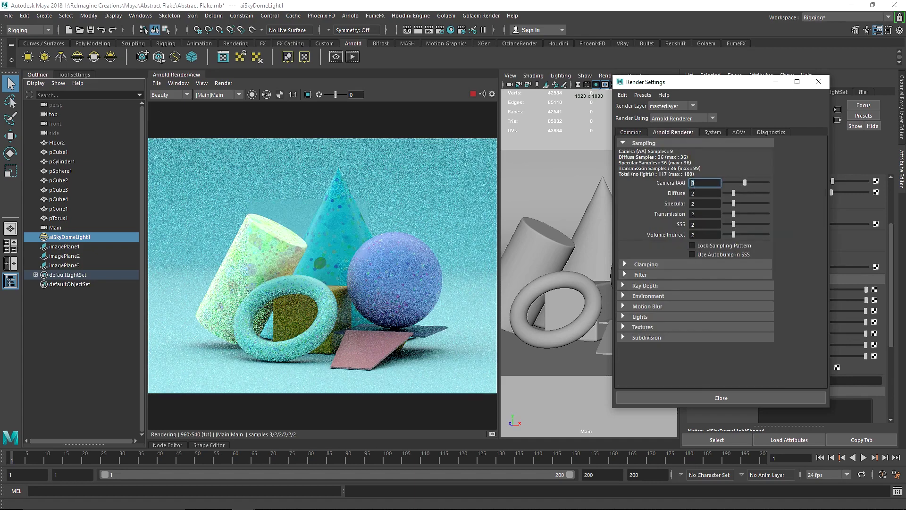
{"action": "type", "text": "8"}
{"action": "double_click", "coordinate": [698, 193]}
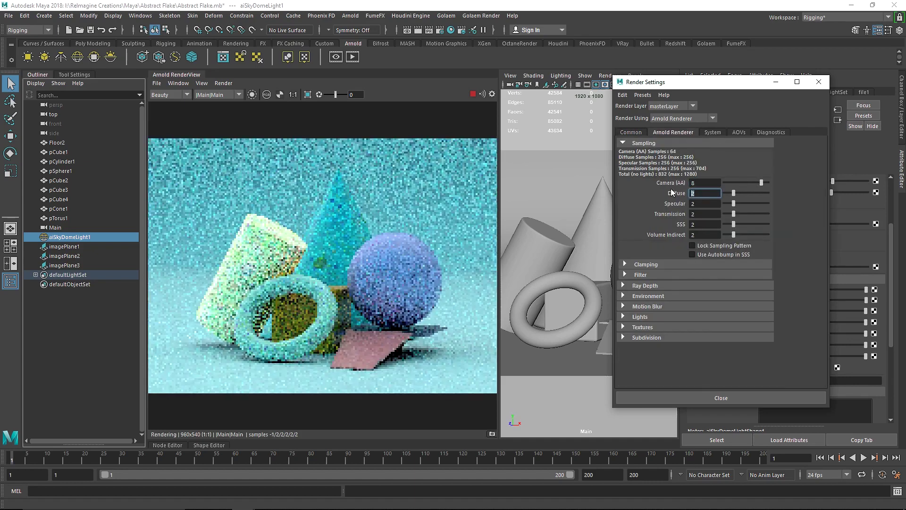
{"action": "type", "text": "4"}
{"action": "double_click", "coordinate": [698, 204]}
{"action": "type", "text": "4"}
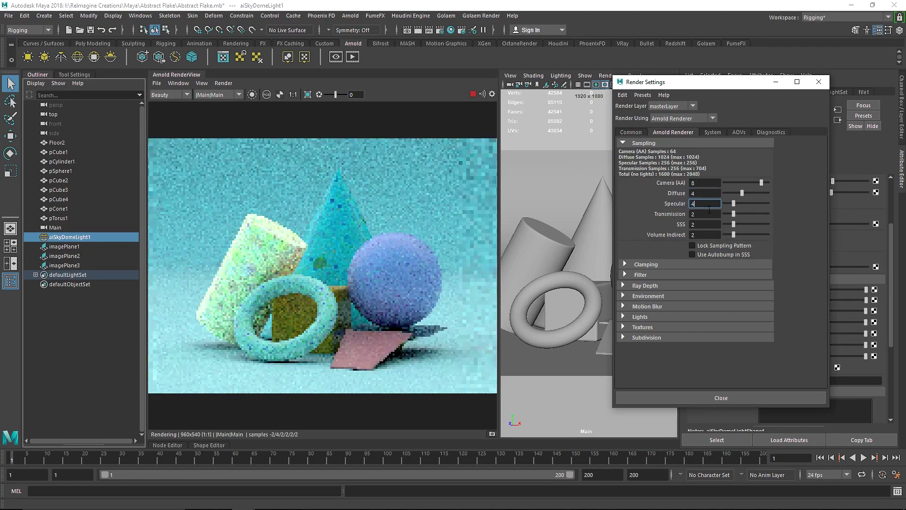
{"action": "left_click_drag", "start_coordinate": [734, 215], "coordinate": [713, 223]}
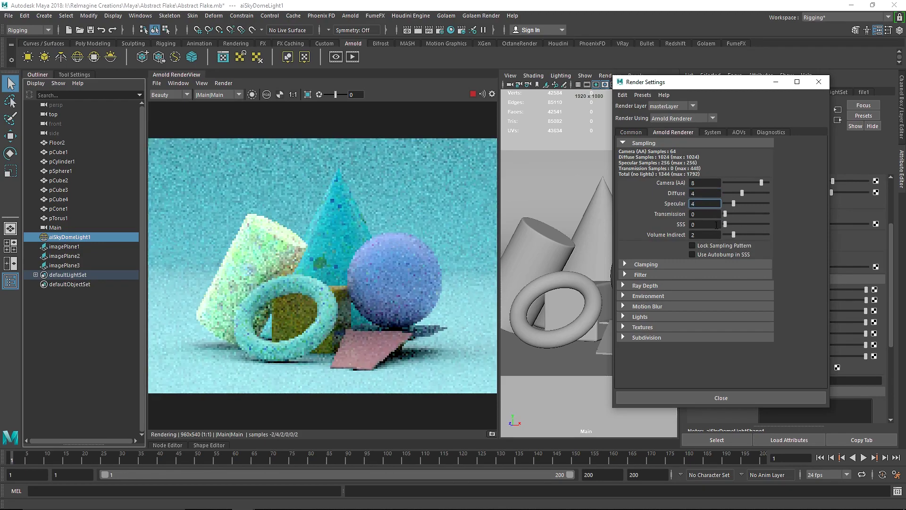
Set ray depth Transmission to 0 and total ray depth to 2
{"action": "left_click", "coordinate": [653, 285]}
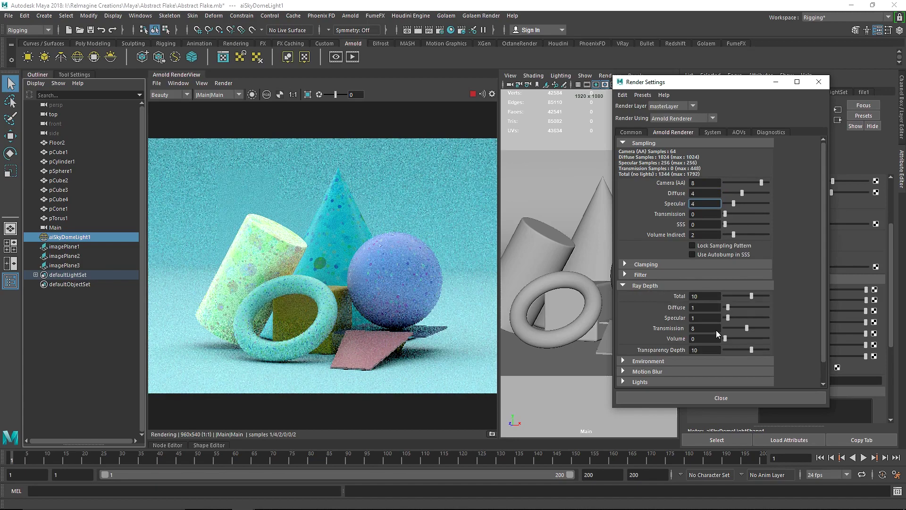
{"action": "left_click_drag", "start_coordinate": [746, 328], "coordinate": [701, 327]}
{"action": "double_click", "coordinate": [711, 296]}
{"action": "type", "text": "2"}
{"action": "key", "text": "Return"}
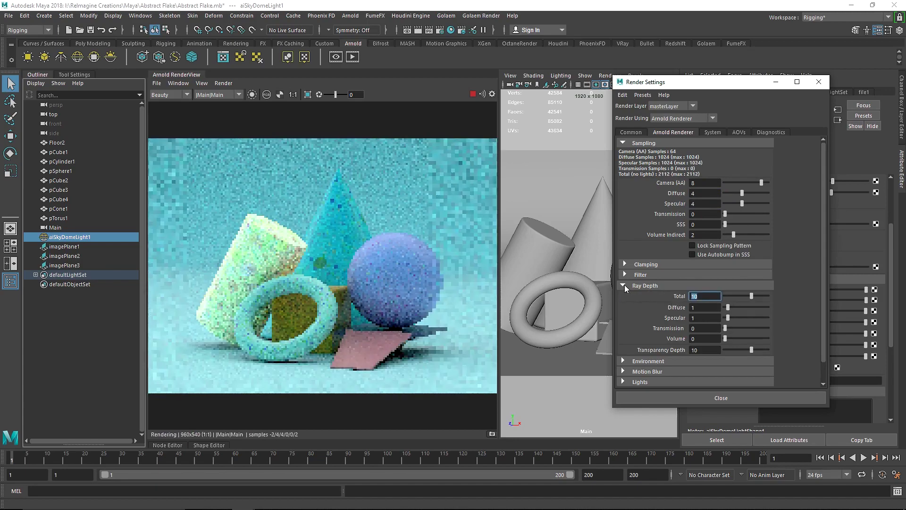
{"action": "left_click", "coordinate": [632, 285]}
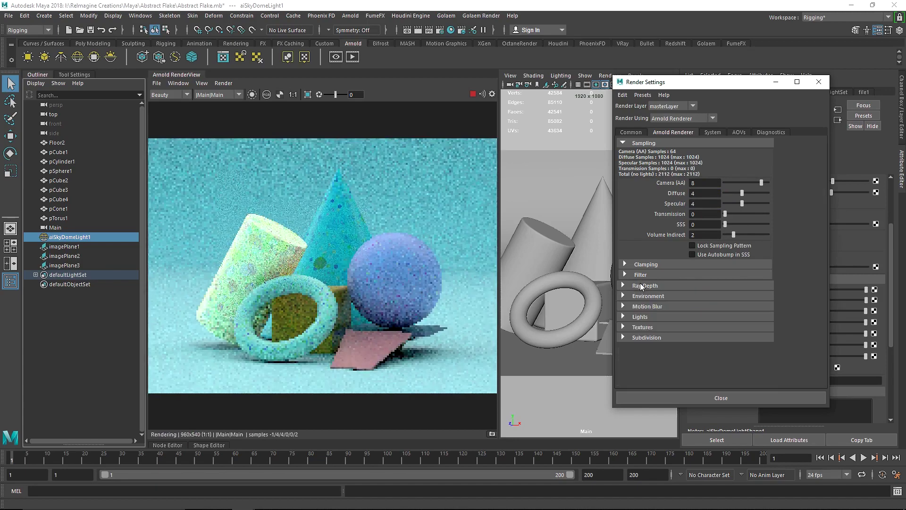
{"action": "left_click", "coordinate": [641, 134]}
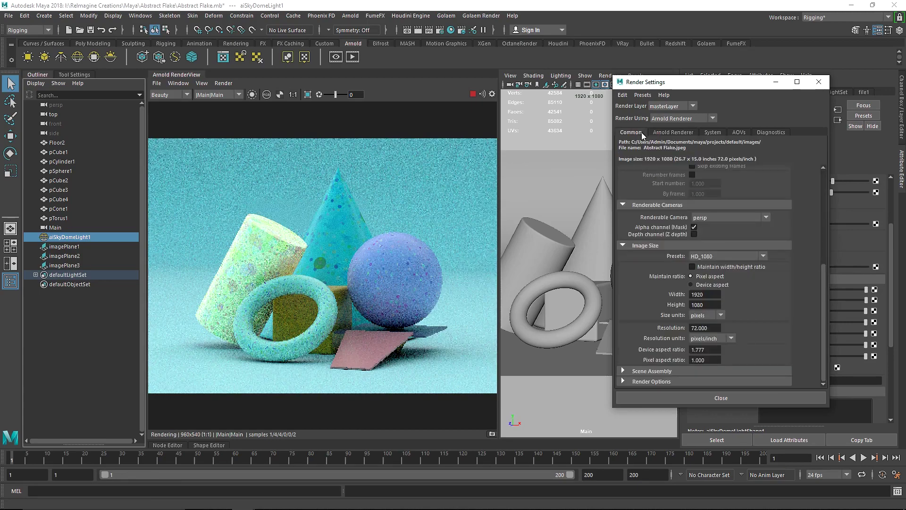